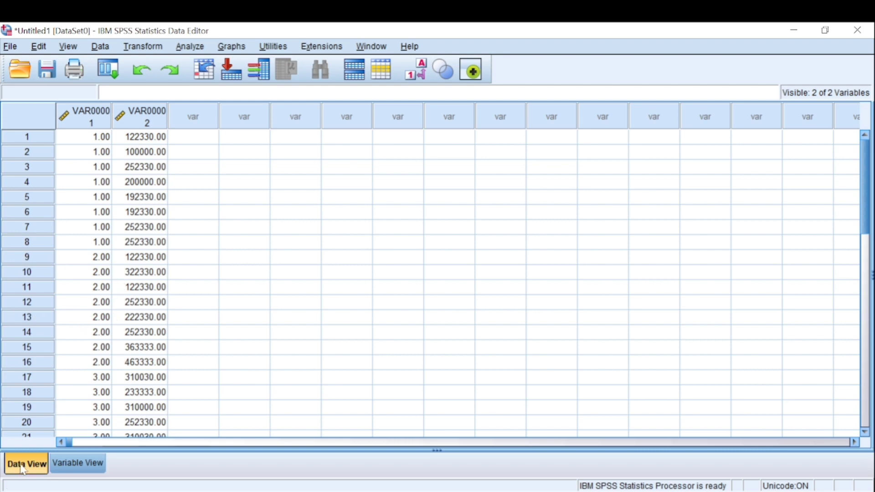
# Review the values of both variables from the first case down to case 24.
pyautogui.scroll(-2, 101, 238)
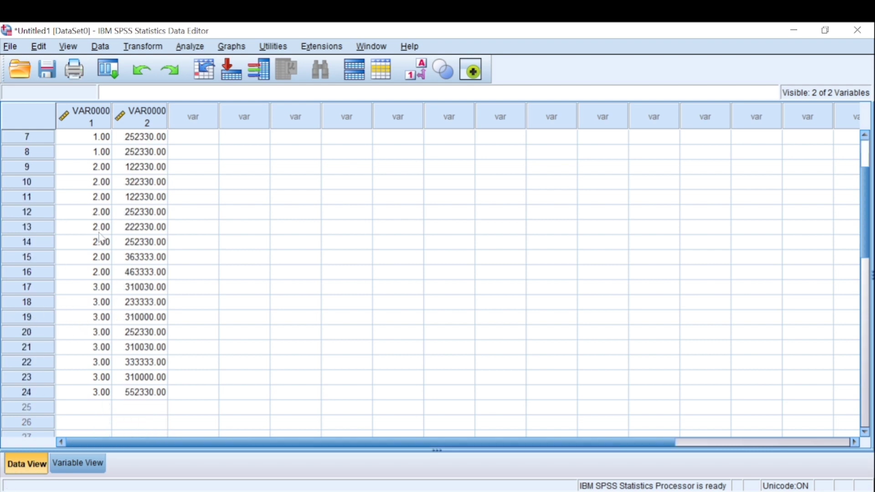
pyautogui.scroll(2, 101, 237)
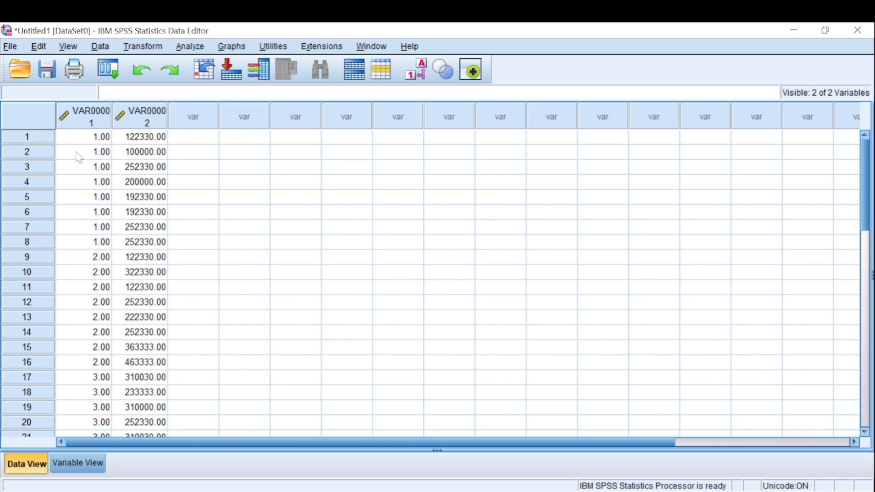
pyautogui.scroll(-2, 93, 247)
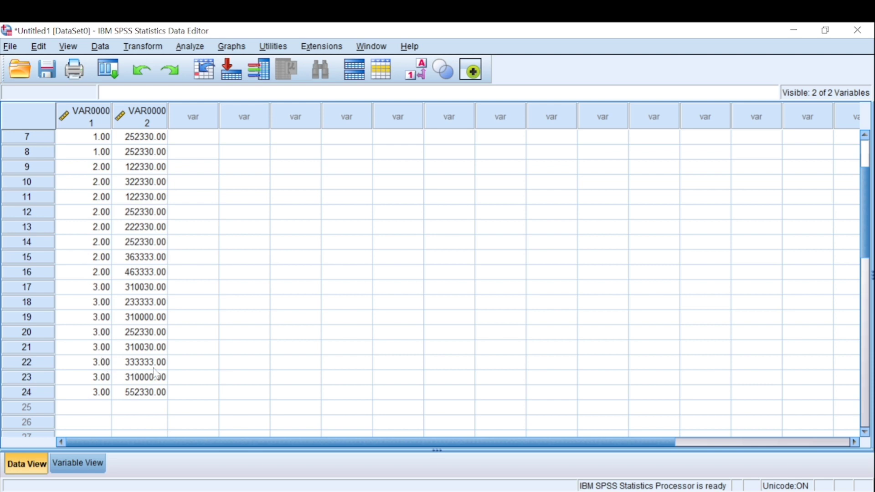
pyautogui.scroll(2, 155, 374)
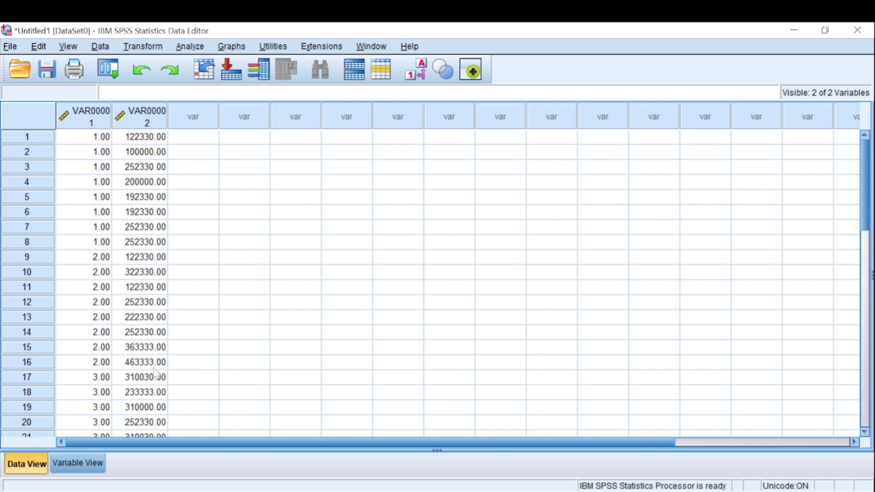
# Rename the variable VAR00001 as Pekerjaan and VAR00002 as Pendapatan.
pyautogui.click(76, 465)
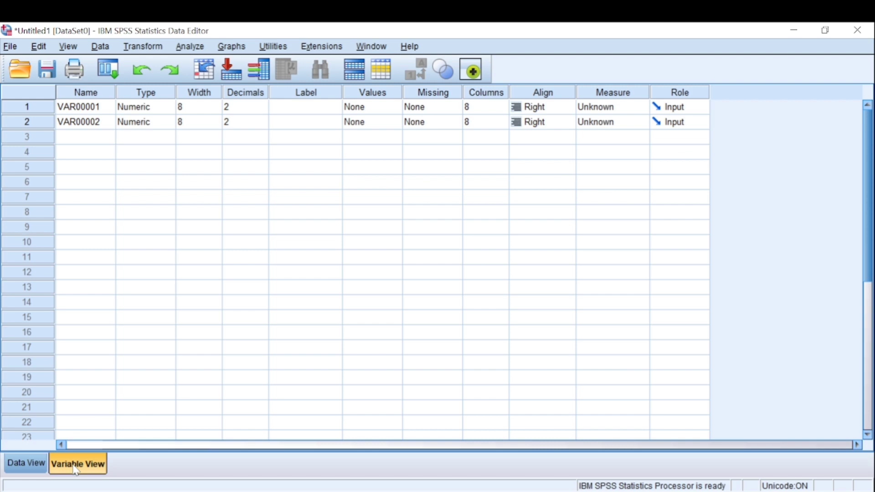
pyautogui.click(79, 110)
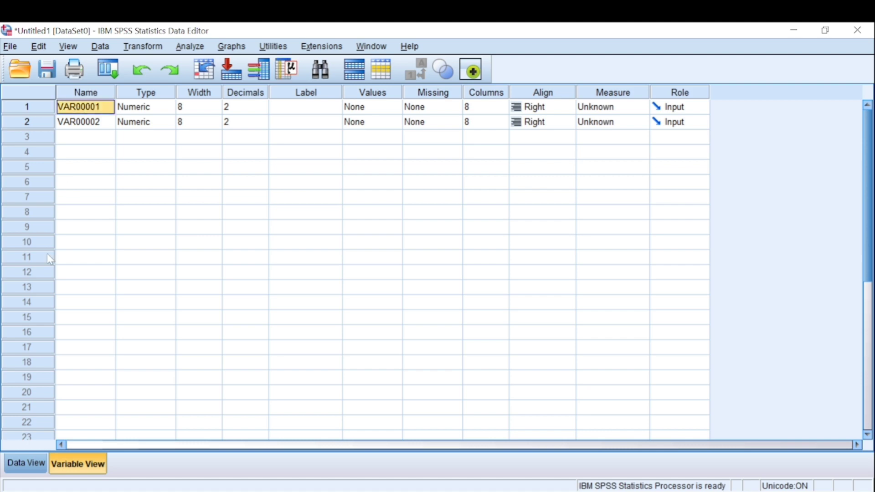
pyautogui.click(26, 464)
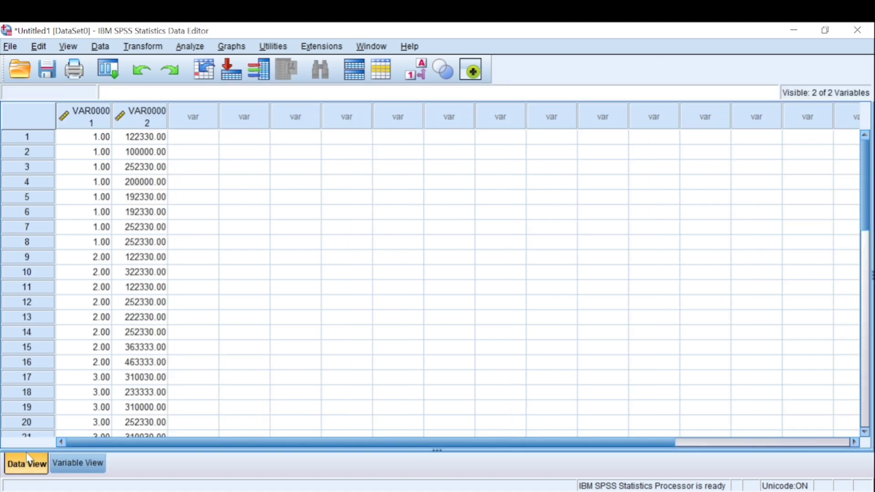
pyautogui.click(84, 463)
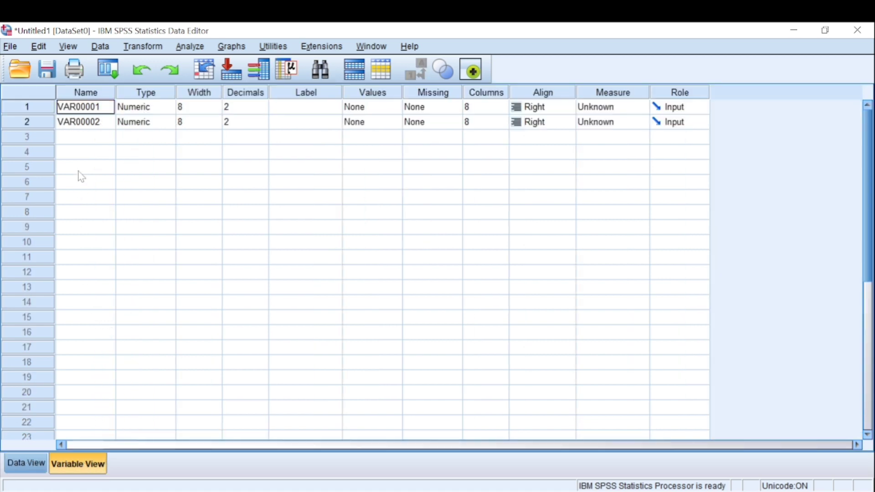
pyautogui.write('Pekerjaan')
pyautogui.click(83, 122)
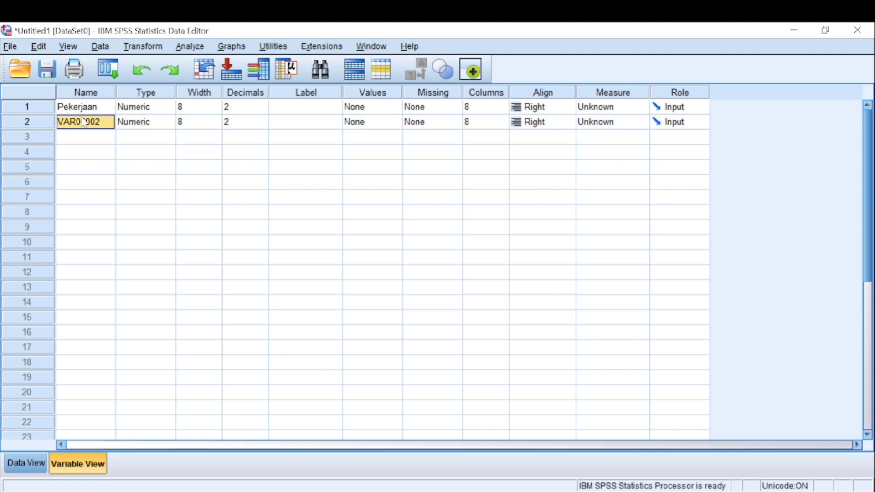
pyautogui.doubleClick(82, 118)
pyautogui.write('Pendapatan')
# Set the number of decimals to 0 for both Pekerjaan and Pendapatan.
pyautogui.click(247, 109)
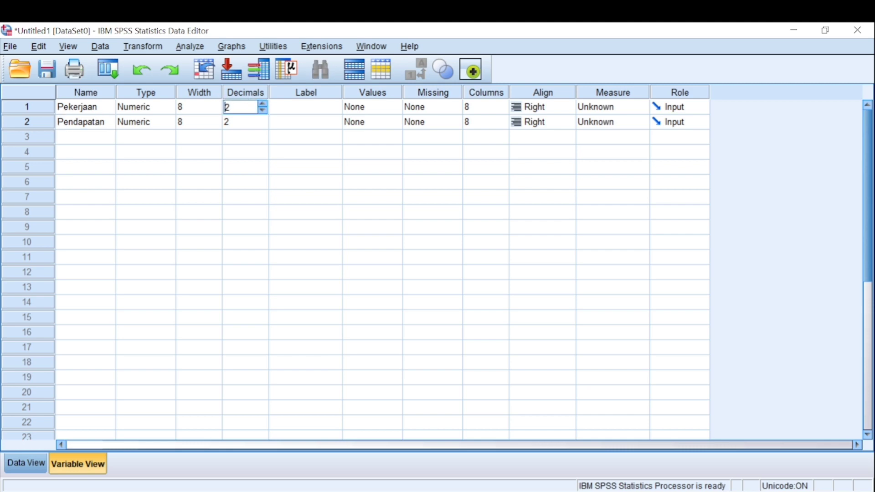
pyautogui.click(263, 112)
pyautogui.click(263, 112)
pyautogui.click(250, 126)
pyautogui.click(263, 125)
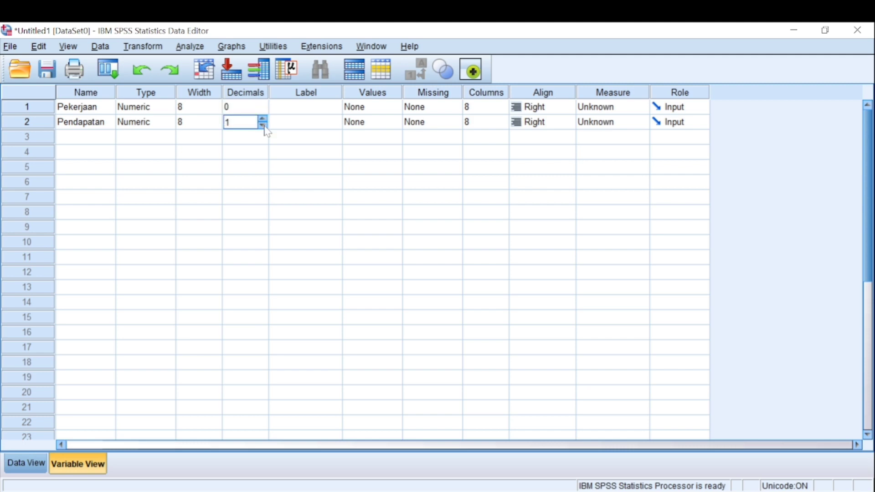
pyautogui.click(263, 126)
# Start defining value labels for Pekerjaan and add the label "Tani" for value 1.
pyautogui.click(373, 110)
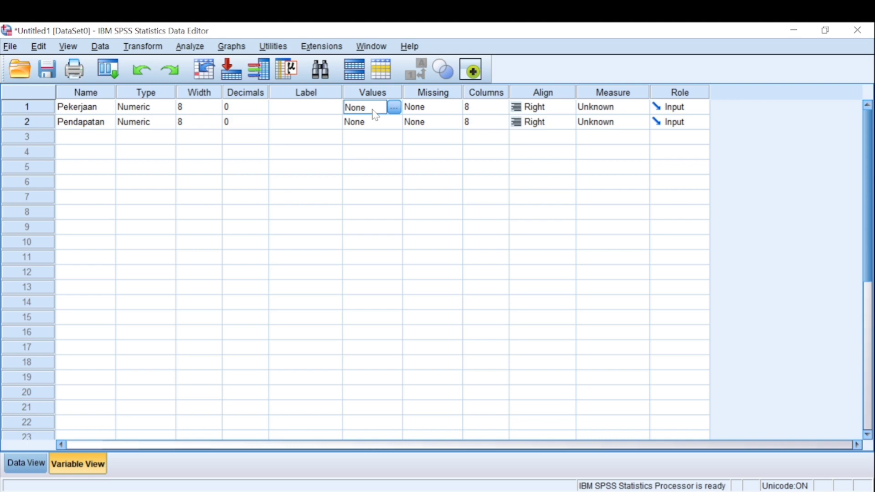
pyautogui.click(395, 107)
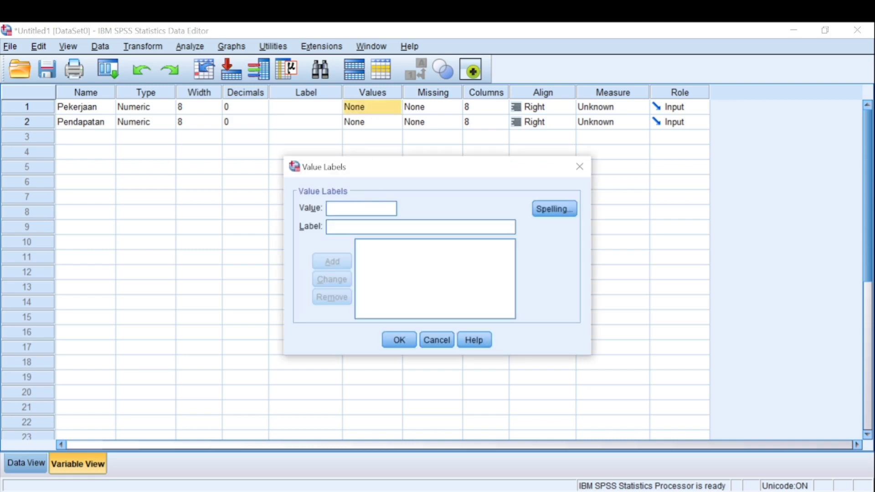
pyautogui.write('1')
pyautogui.click(328, 227)
pyautogui.write('i')
pyautogui.press('BackSpace')
pyautogui.write('Tani')
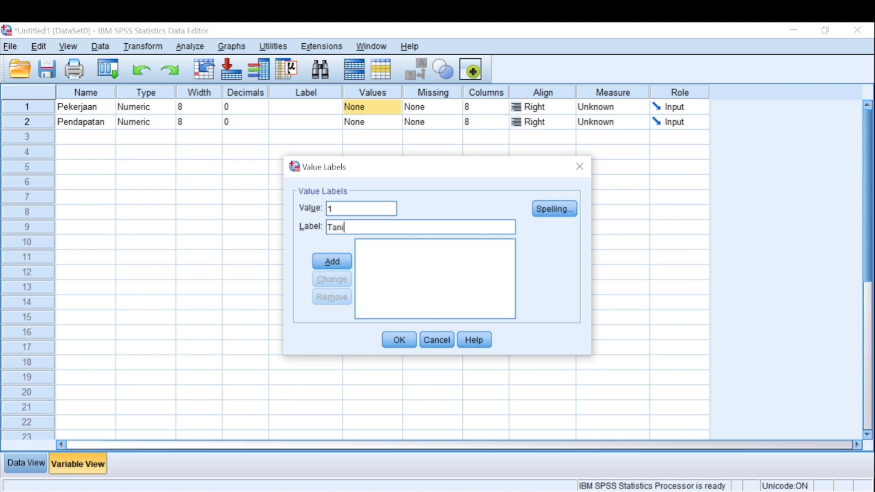
pyautogui.click(342, 266)
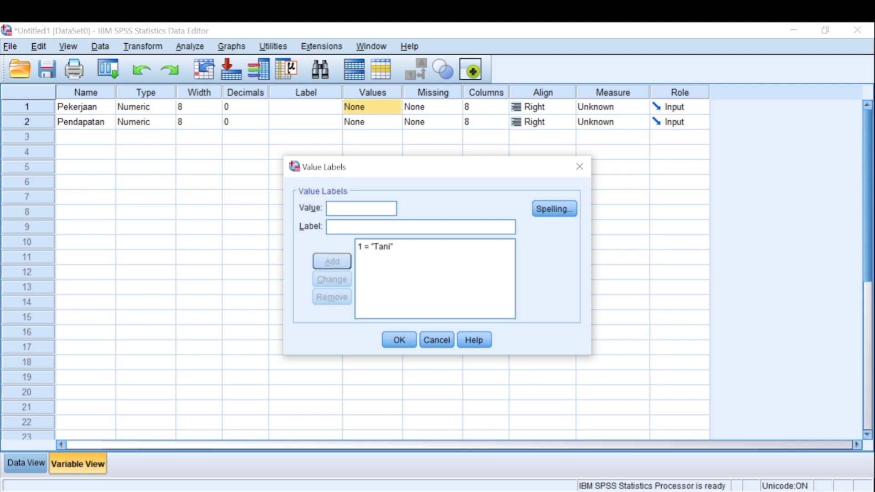
# Add the label "Buruh" for value 2 to the Pekerjaan value labels.
pyautogui.write('3')
pyautogui.press('BackSpace')
pyautogui.write('2')
pyautogui.click(330, 227)
pyautogui.write('Bu')
pyautogui.write('ruh')
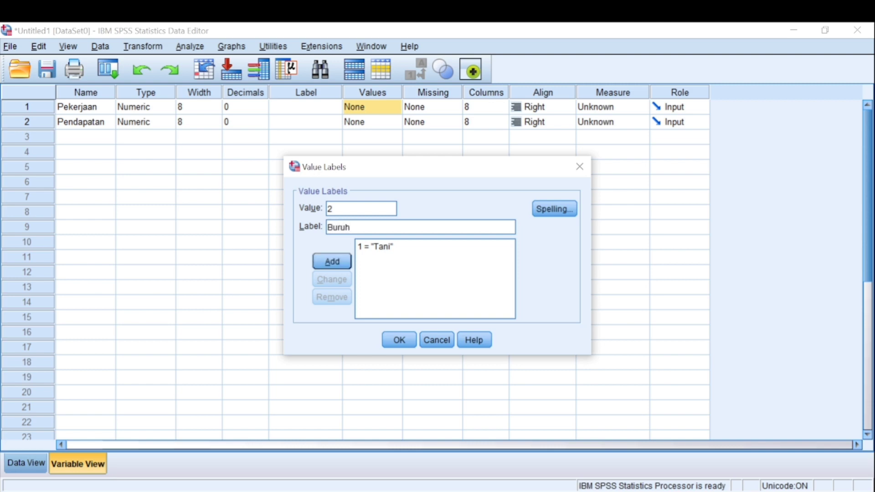
pyautogui.click(330, 261)
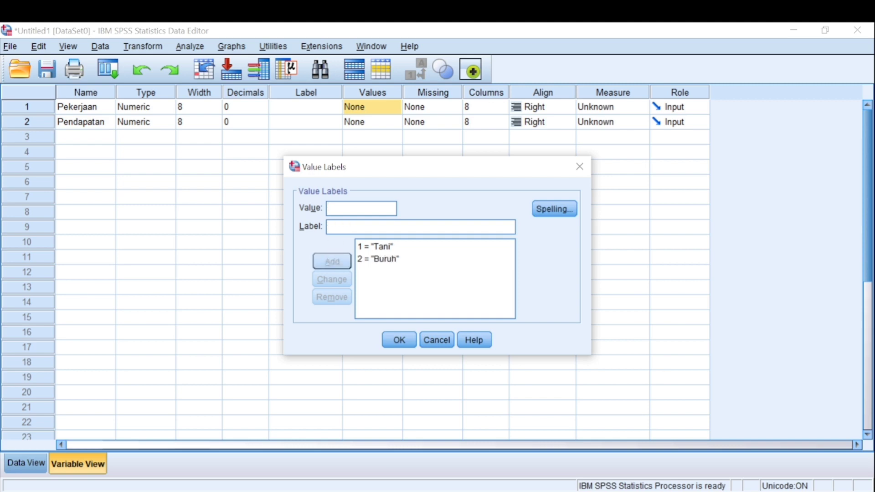
# Add the label "Lainnnya" for value 3 and apply the value labels to Pekerjaan.
pyautogui.write('3')
pyautogui.press('Tab')
pyautogui.write('L')
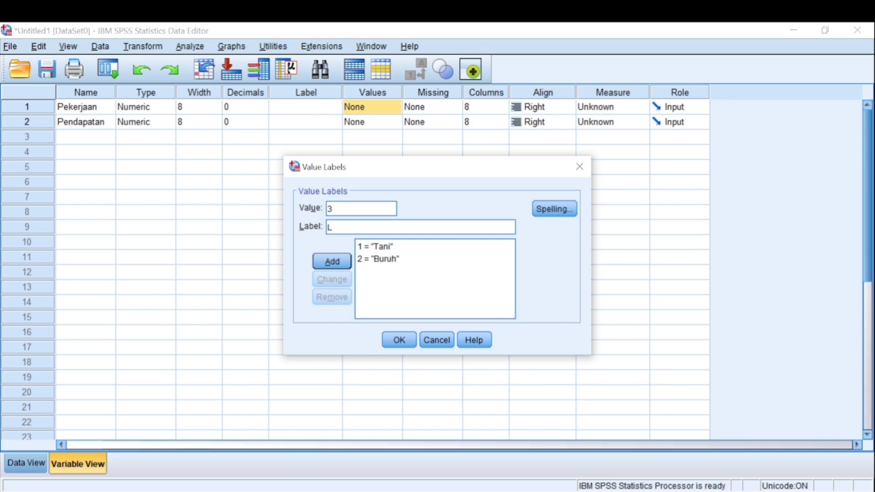
pyautogui.write('innnya')
pyautogui.click(331, 227)
pyautogui.write('a')
pyautogui.click(337, 263)
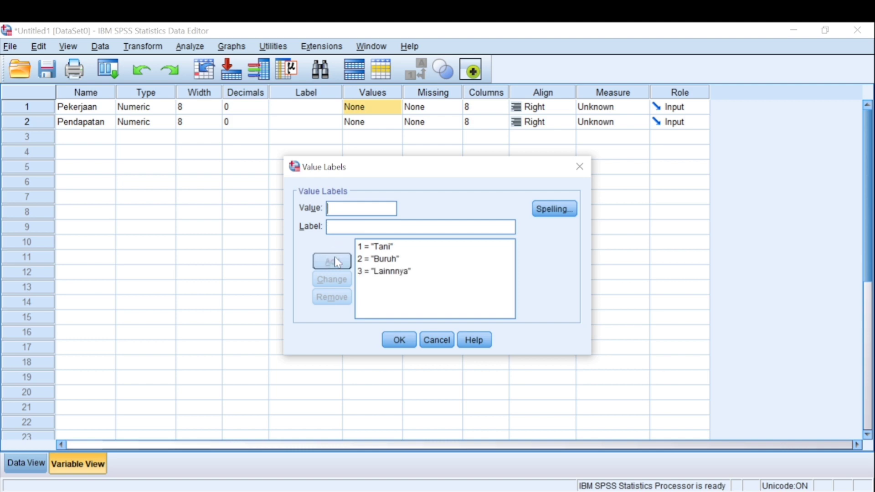
pyautogui.click(400, 341)
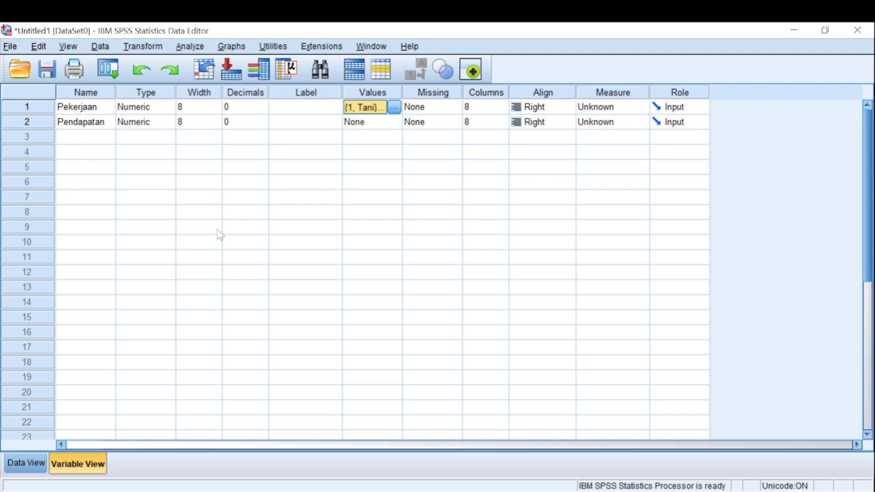
# Set up a One-Way ANOVA with Pendapatan as the dependent variable and Pekerjaan as the factor.
pyautogui.click(24, 464)
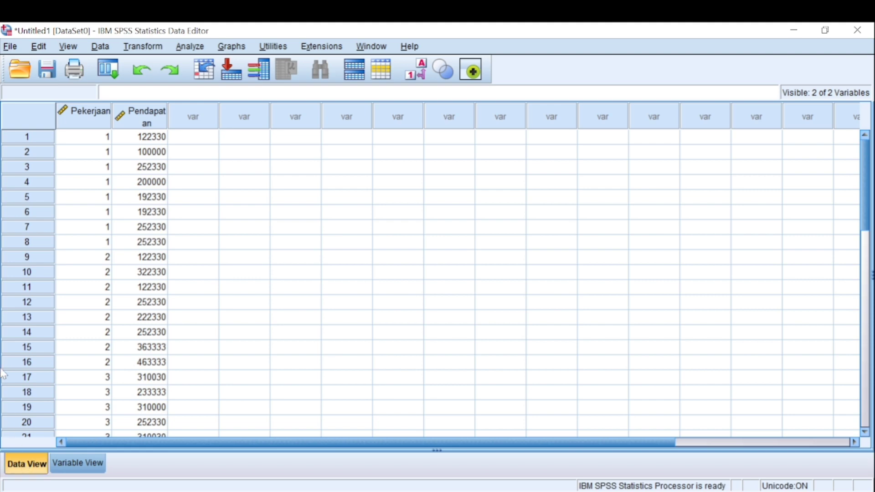
pyautogui.click(195, 47)
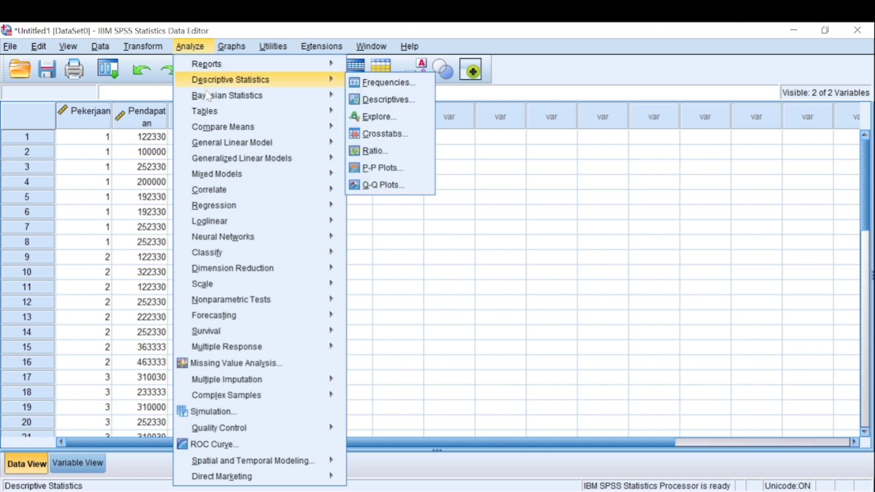
pyautogui.moveTo(258, 128)
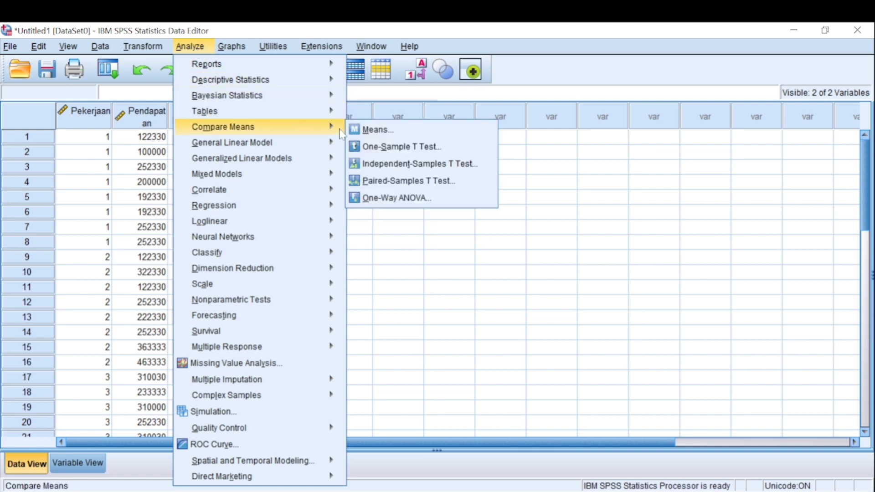
pyautogui.click(381, 199)
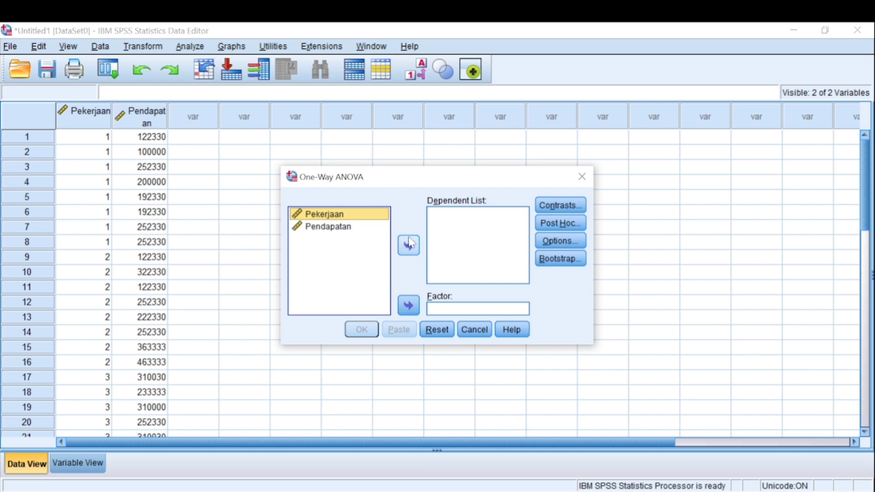
pyautogui.click(343, 228)
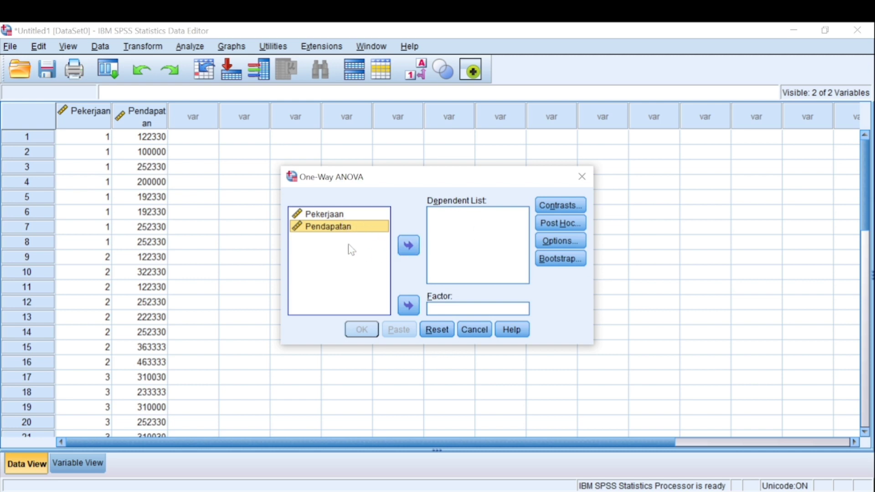
pyautogui.click(409, 246)
pyautogui.click(336, 218)
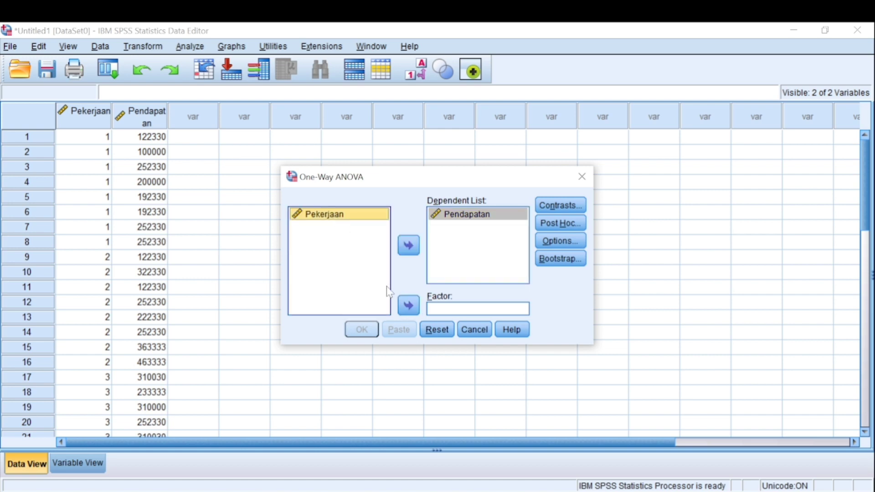
pyautogui.click(410, 304)
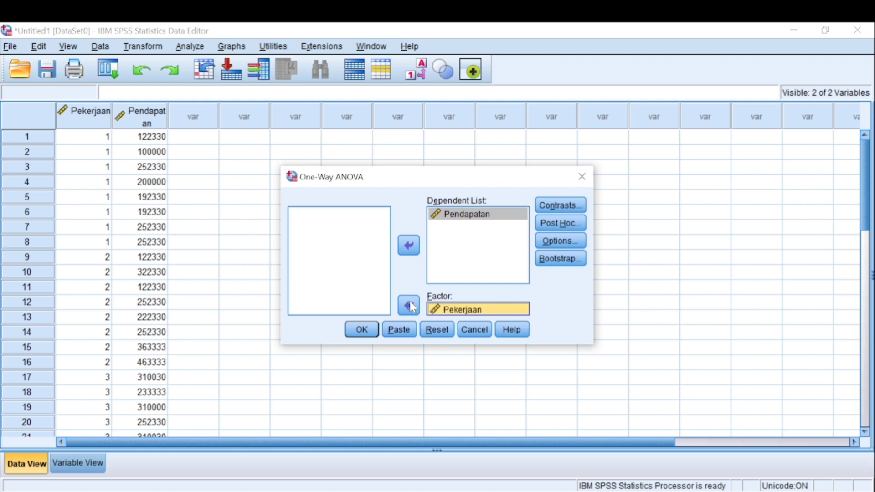
# Include Descriptive statistics and the Homogeneity of variance test in the ANOVA options.
pyautogui.click(557, 242)
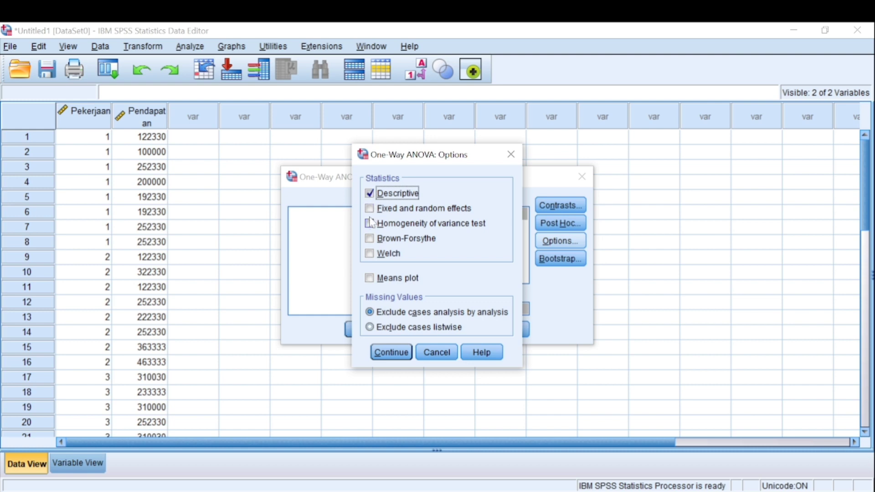
pyautogui.click(370, 223)
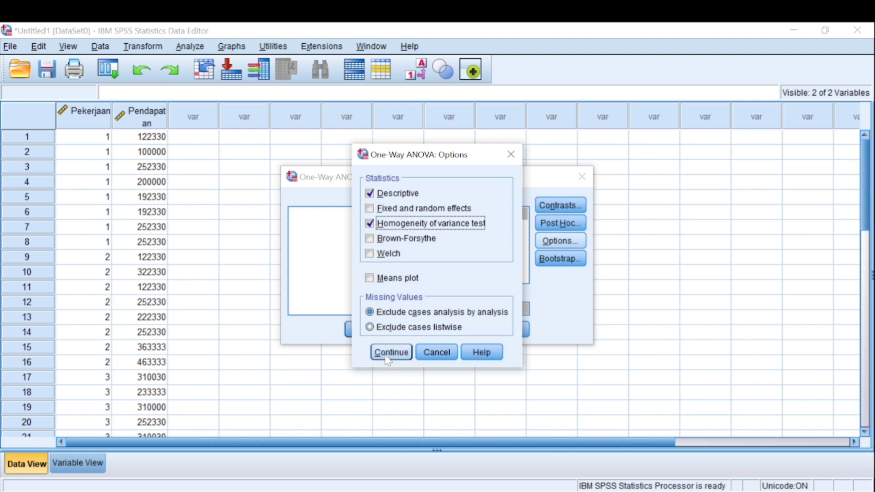
pyautogui.click(388, 355)
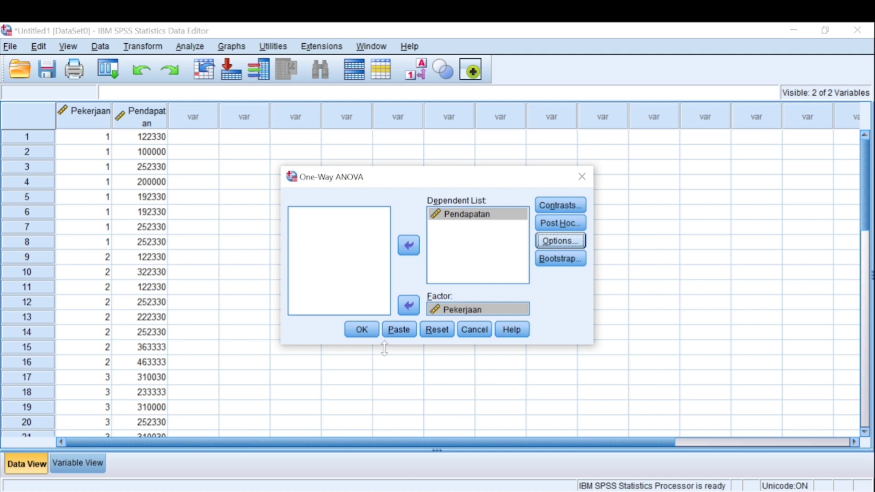
# Select the Bonferroni and Games-Howell post hoc comparisons for the ANOVA.
pyautogui.click(558, 228)
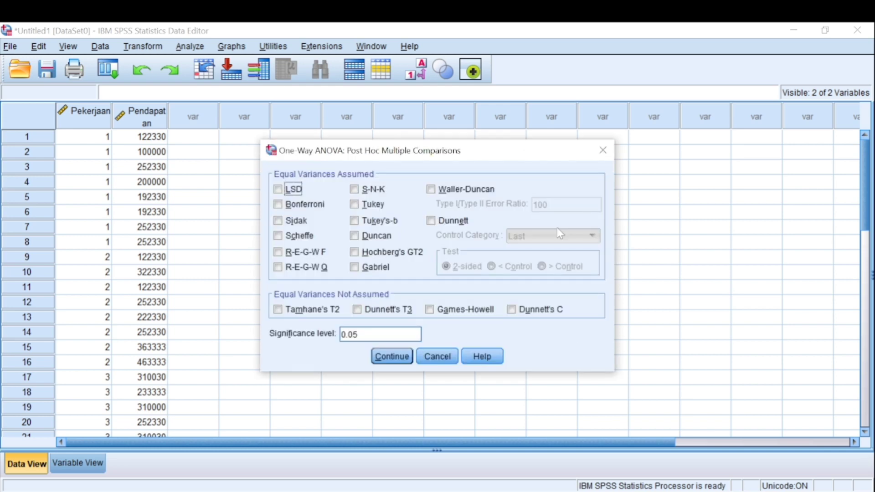
pyautogui.click(279, 205)
pyautogui.click(431, 310)
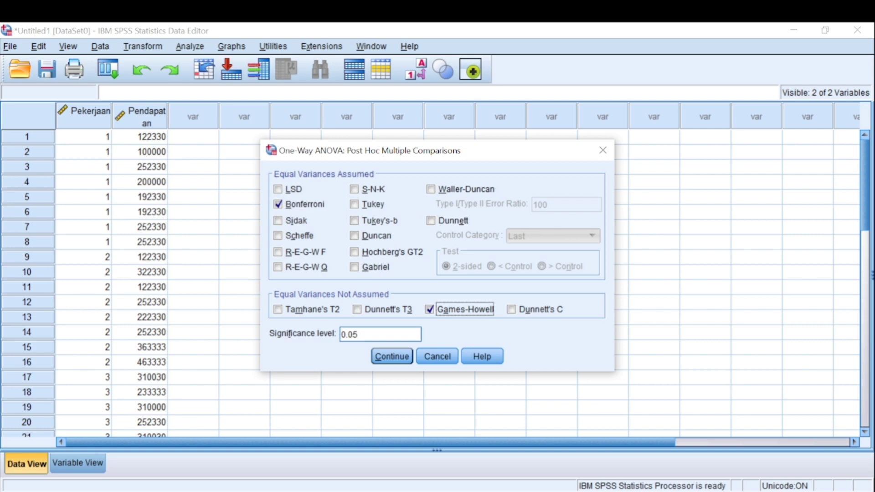
pyautogui.click(390, 357)
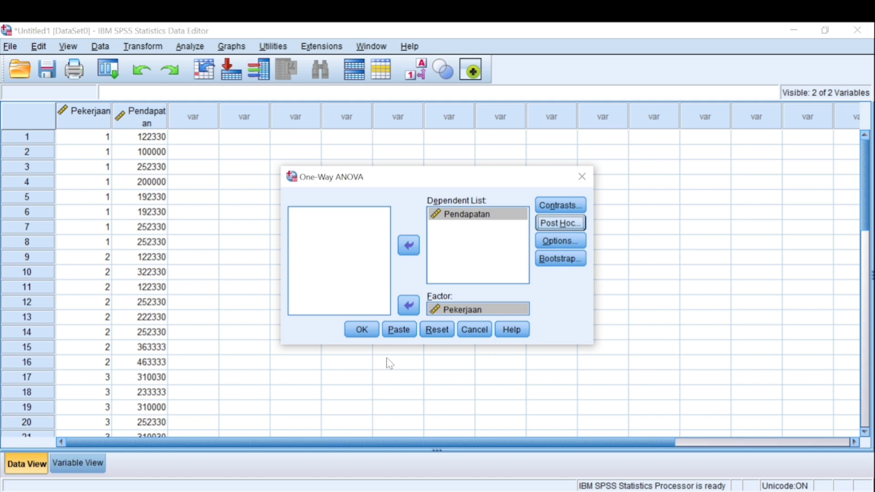
# Run the One-Way ANOVA and look over the resulting output from its beginning.
pyautogui.click(362, 334)
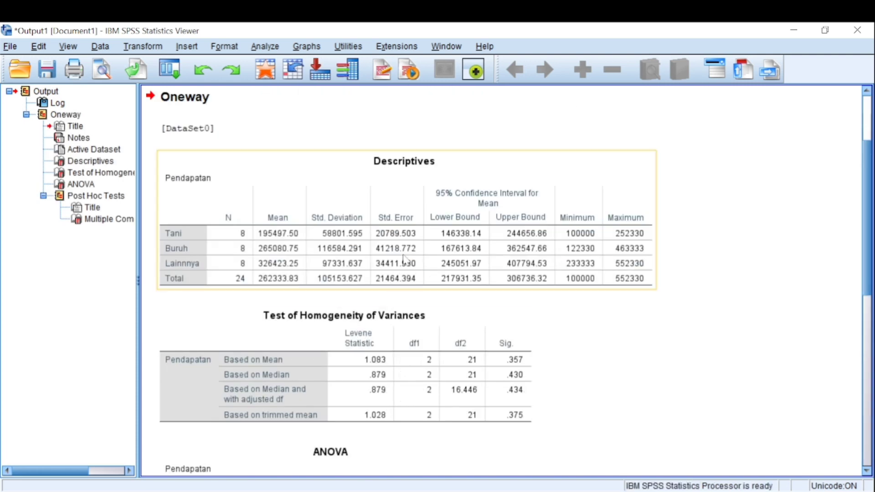
pyautogui.scroll(-3, 405, 259)
pyautogui.scroll(8, 404, 259)
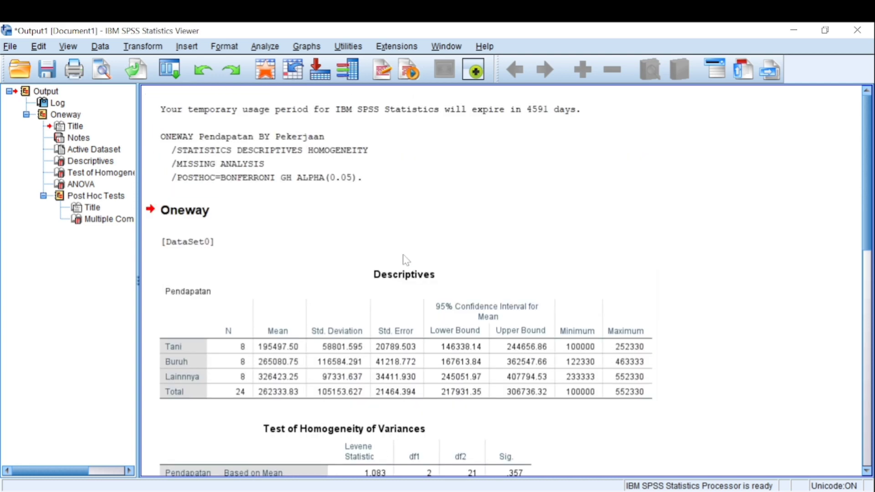
# Review the ANOVA output tables from Descriptives and Test of Homogeneity of Variances through ANOVA and Multiple Comparisons.
pyautogui.scroll(-6, 370, 301)
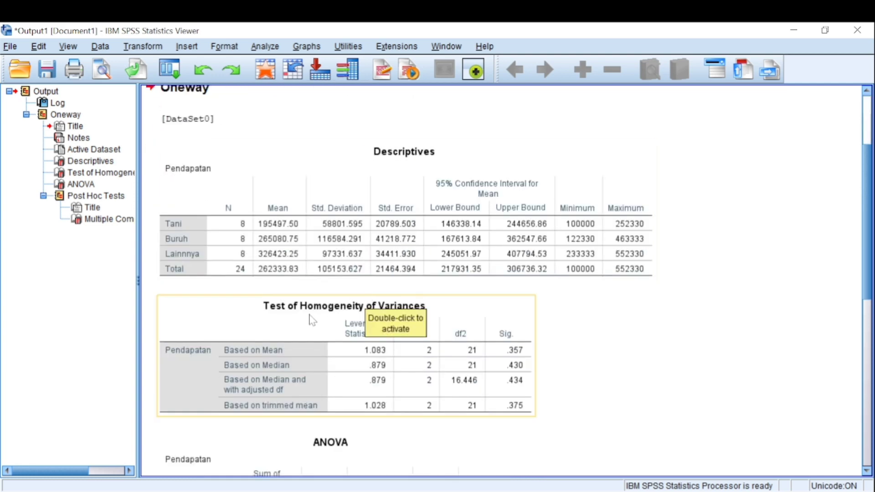
pyautogui.scroll(-9, 315, 310)
pyautogui.scroll(-6, 328, 279)
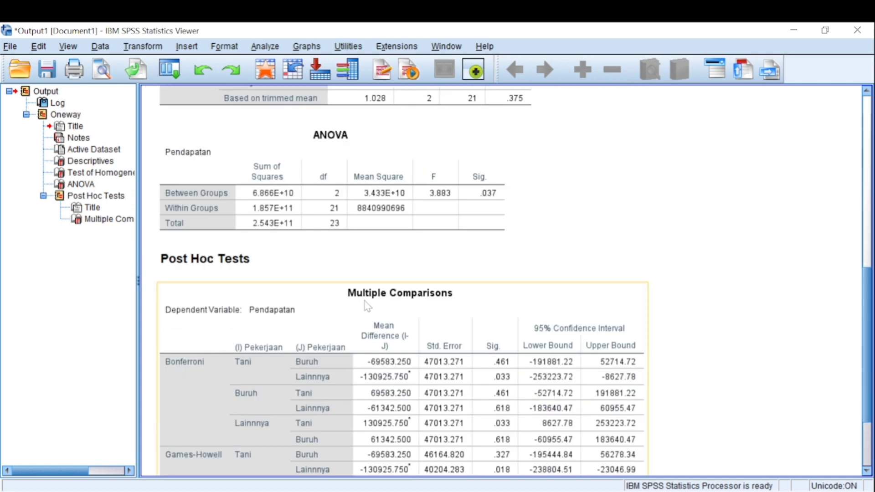
pyautogui.scroll(-5, 367, 306)
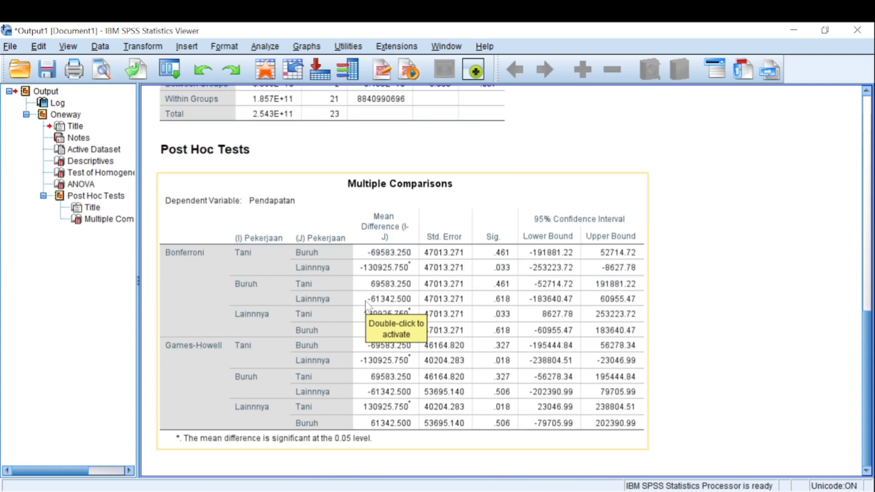
pyautogui.scroll(17, 274, 224)
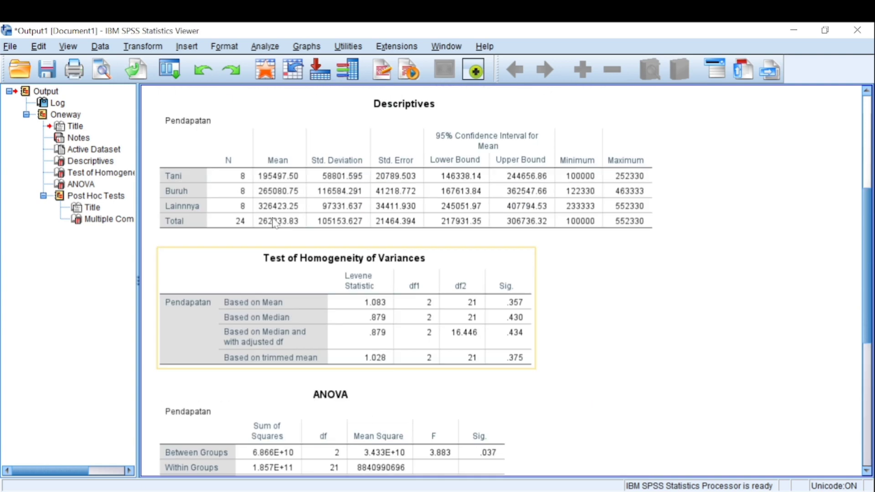
pyautogui.scroll(-8, 274, 223)
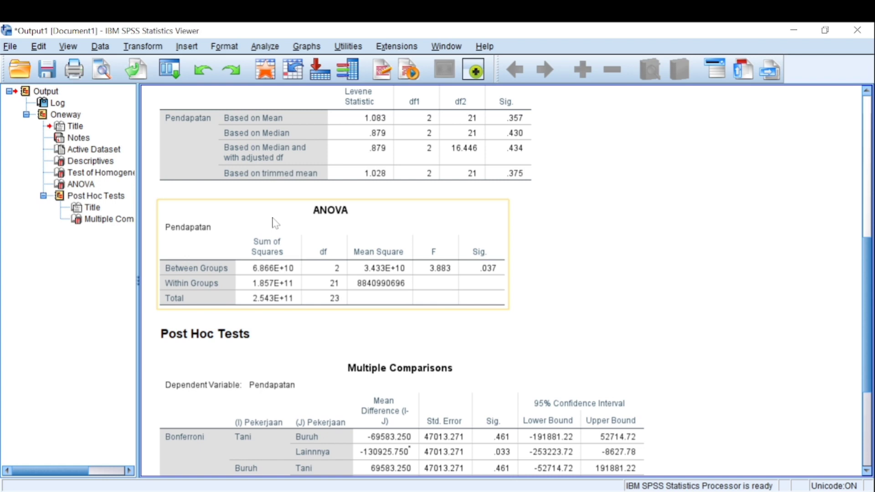
pyautogui.scroll(5, 272, 218)
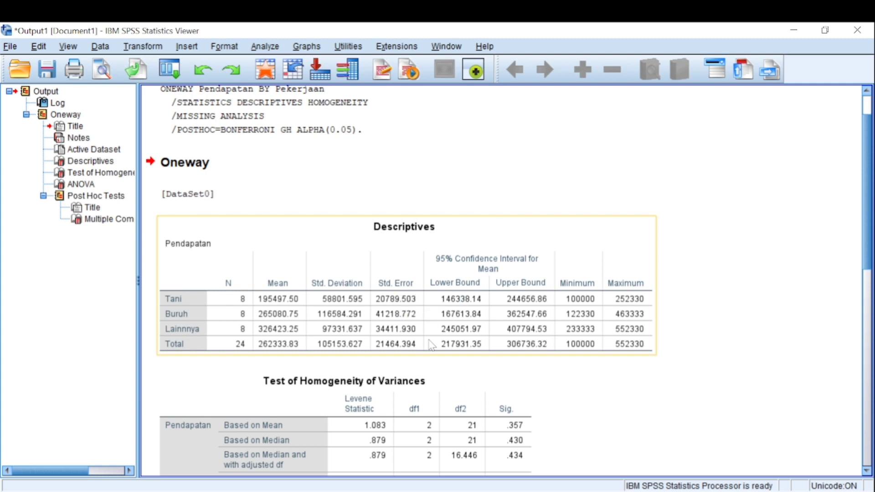
# Examine the Levene significance values for Pendapatan in the Test of Homogeneity of Variances table.
pyautogui.scroll(-3, 359, 327)
pyautogui.click(360, 327)
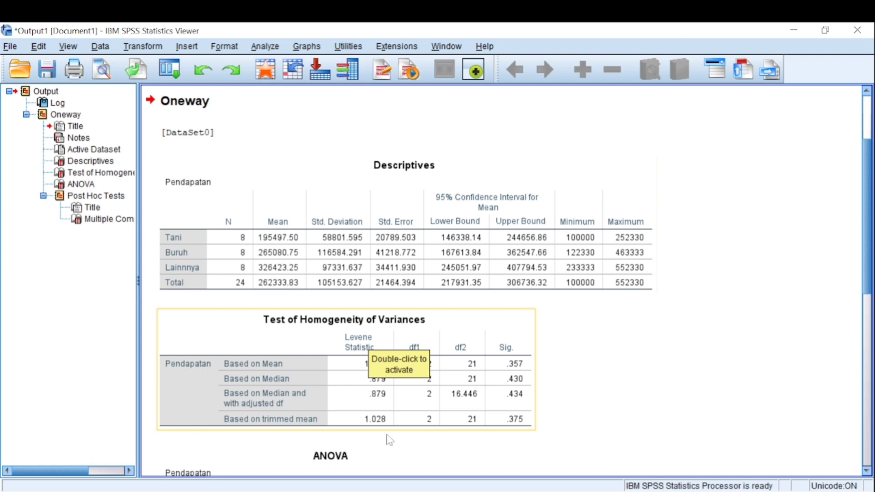
pyautogui.click(609, 354)
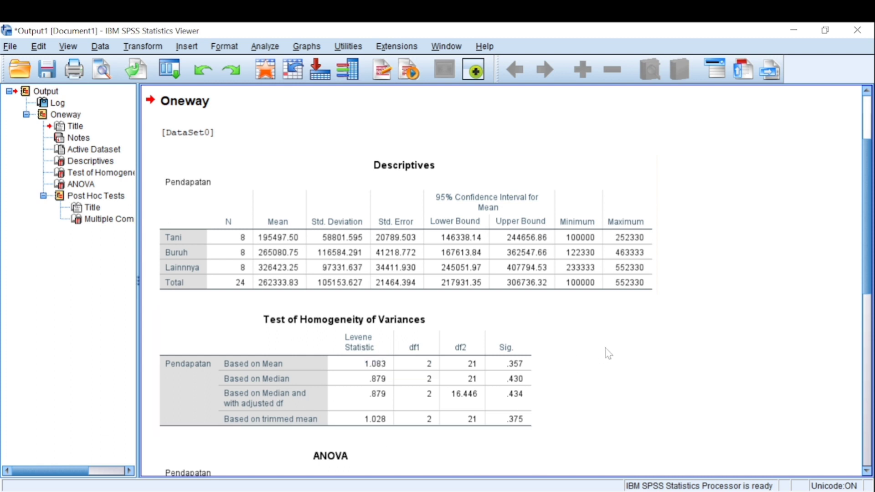
pyautogui.click(472, 392)
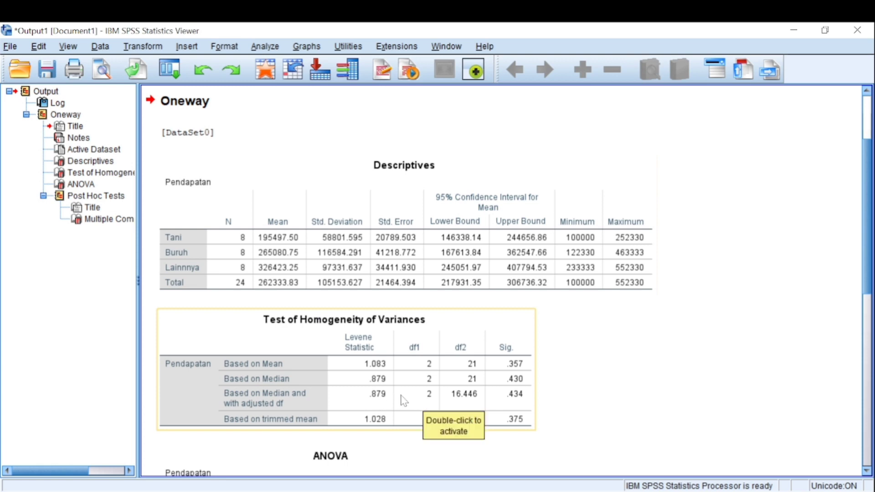
pyautogui.click(510, 473)
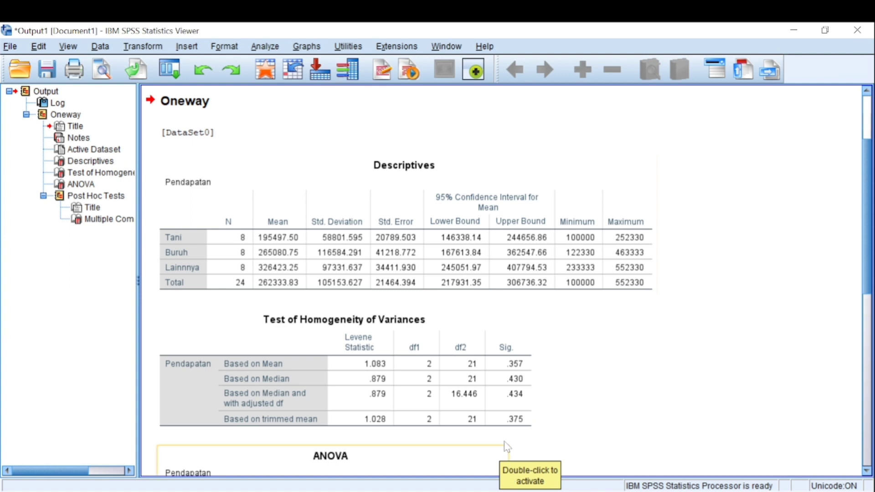
pyautogui.click(515, 378)
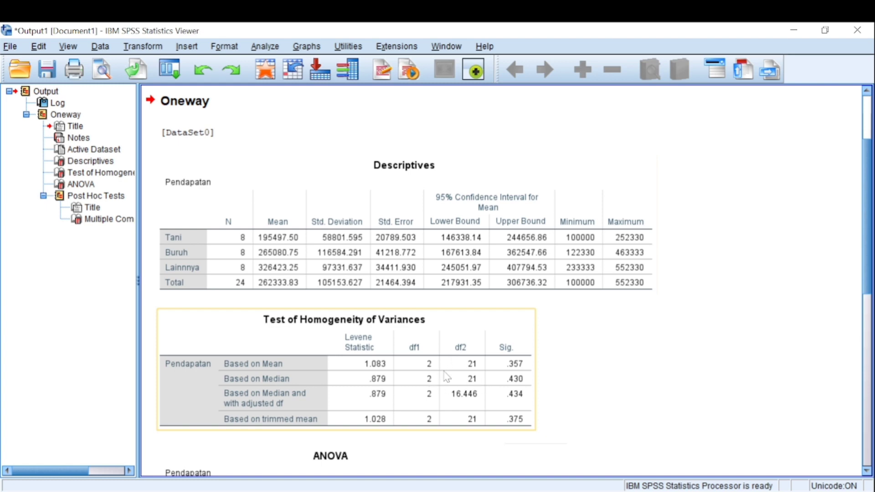
# Examine the between-groups significance in the ANOVA table and the pairwise results in the Multiple Comparisons table.
pyautogui.press('Down')
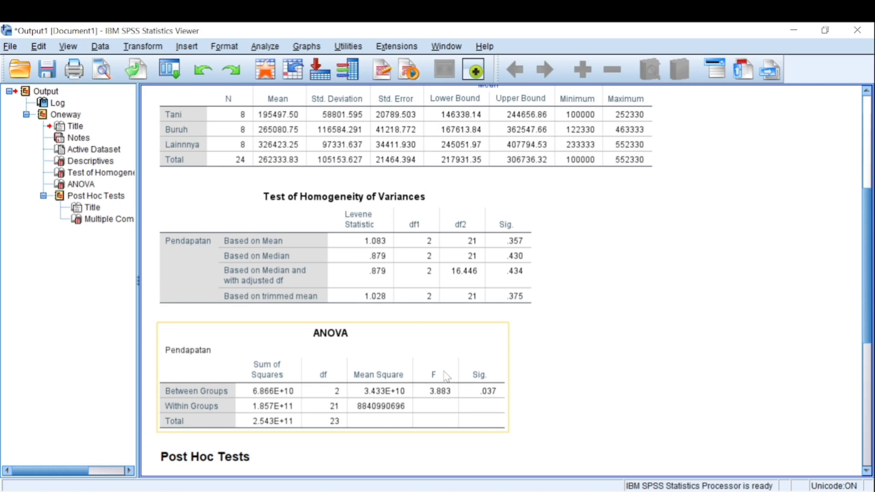
pyautogui.click(512, 365)
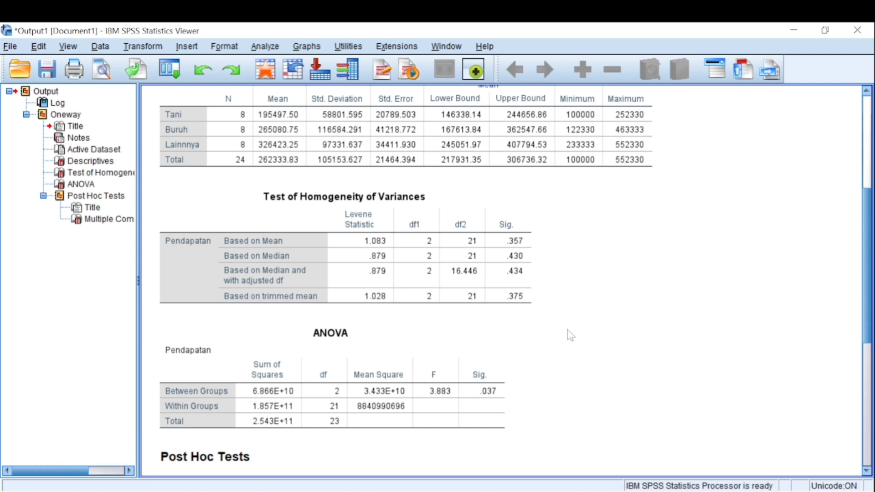
pyautogui.click(385, 384)
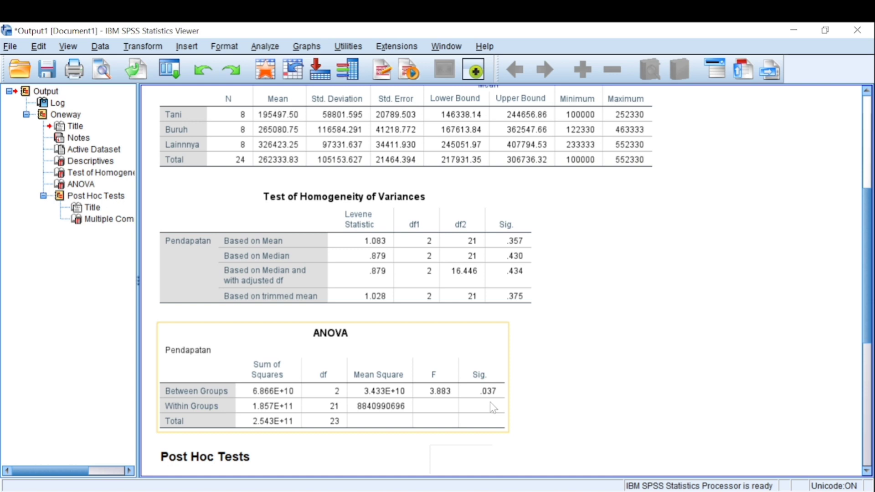
pyautogui.scroll(-10, 494, 407)
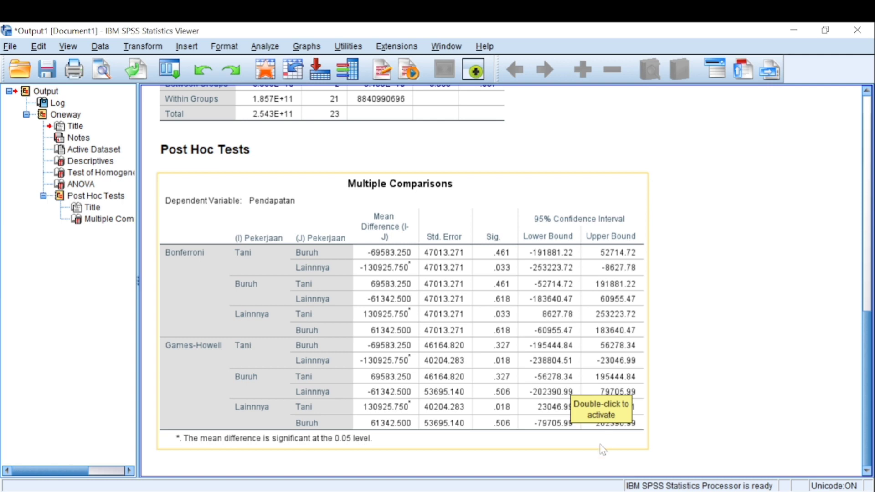
pyautogui.click(565, 458)
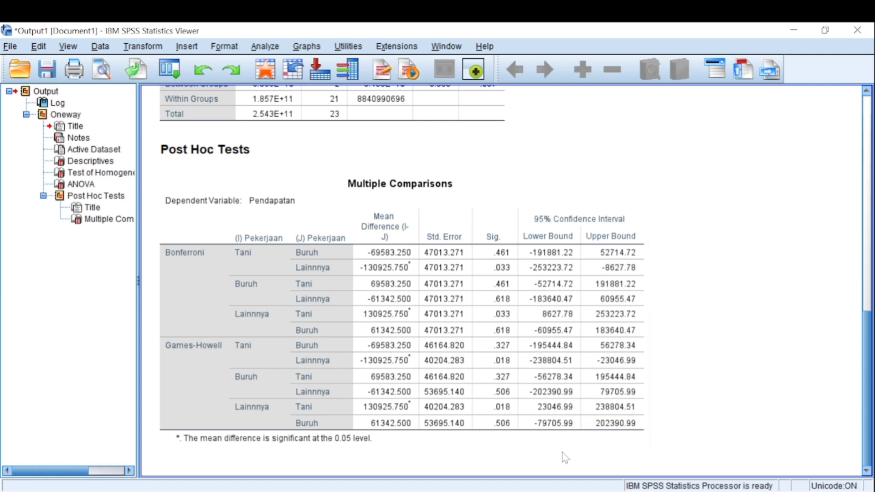
pyautogui.click(524, 446)
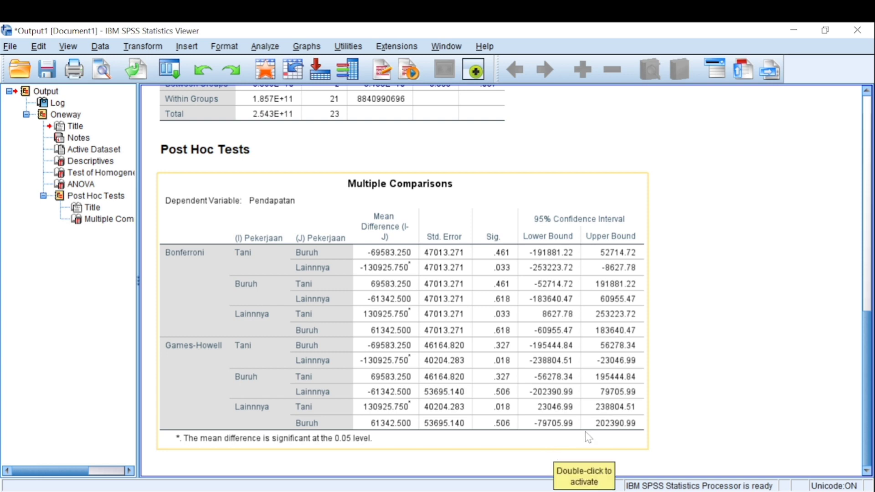
pyautogui.click(657, 444)
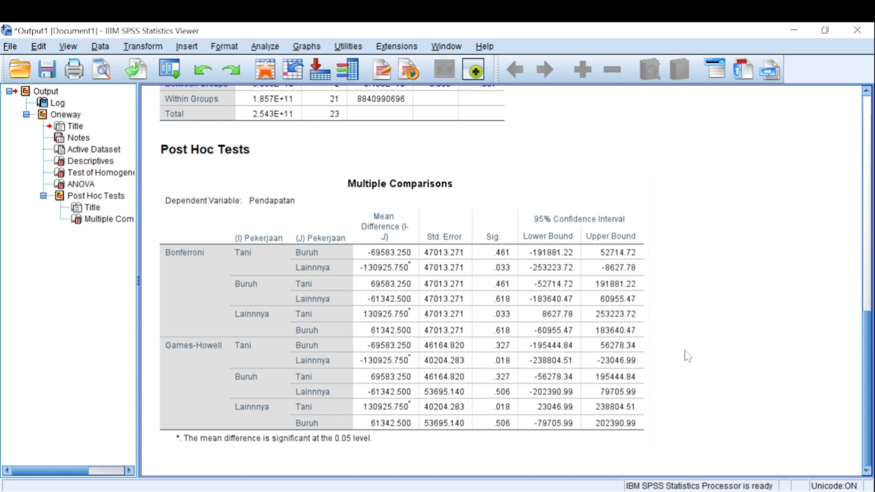
# Recheck the variance homogeneity test against the Bonferroni and Games-Howell comparisons to determine which post hoc results to read.
pyautogui.scroll(5, 619, 320)
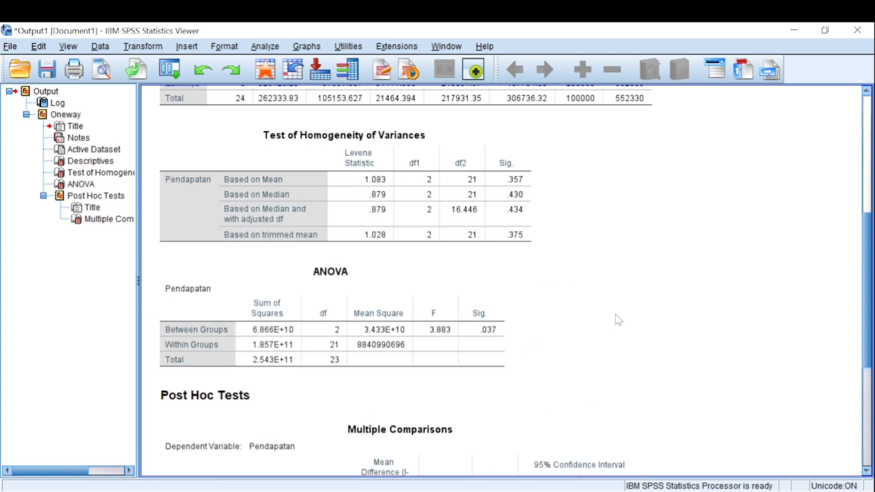
pyautogui.scroll(1, 618, 320)
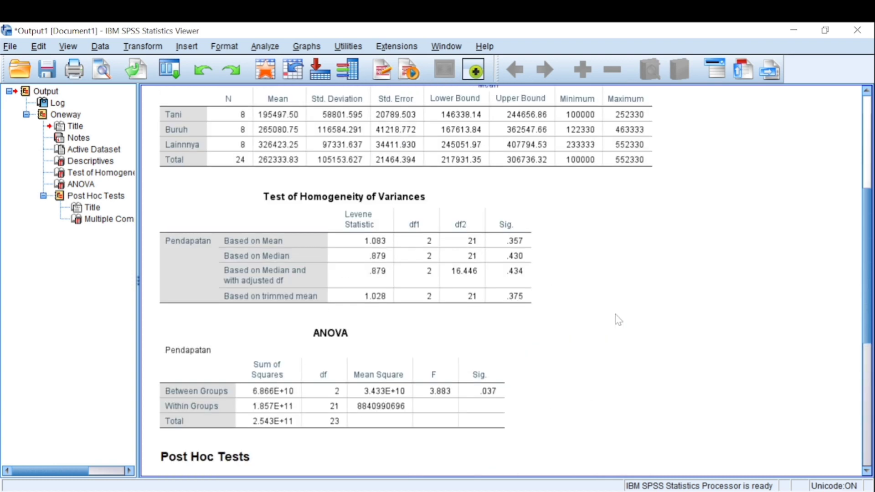
pyautogui.scroll(1, 619, 320)
pyautogui.click(367, 281)
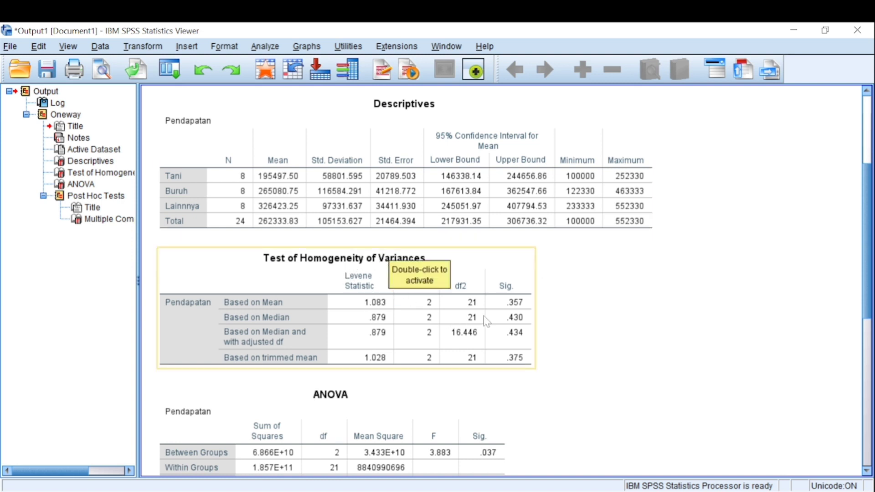
pyautogui.click(547, 332)
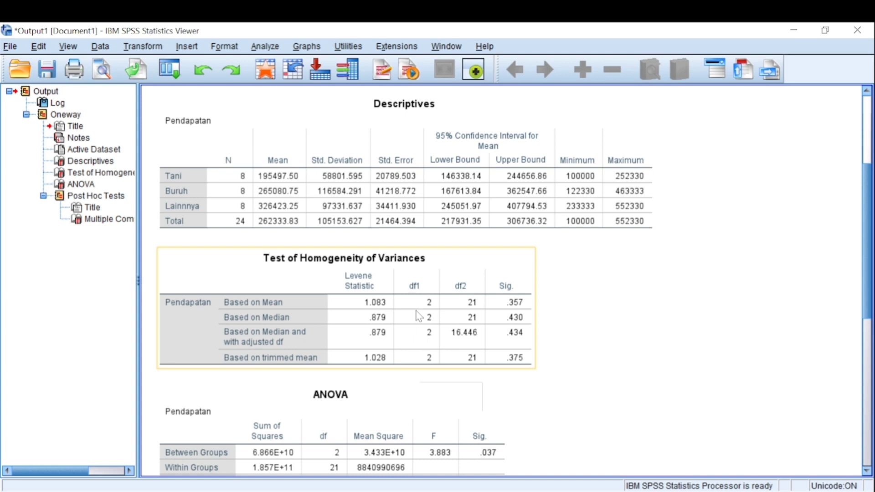
pyautogui.scroll(-3, 419, 316)
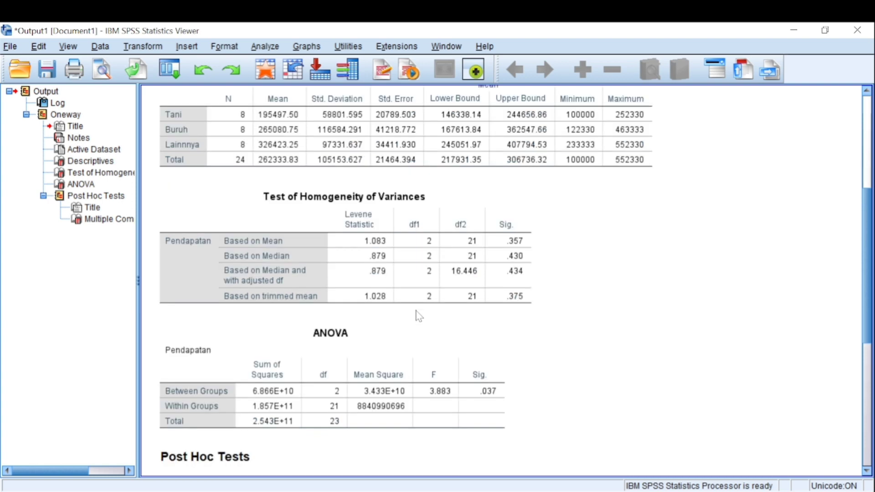
pyautogui.scroll(-15, 419, 316)
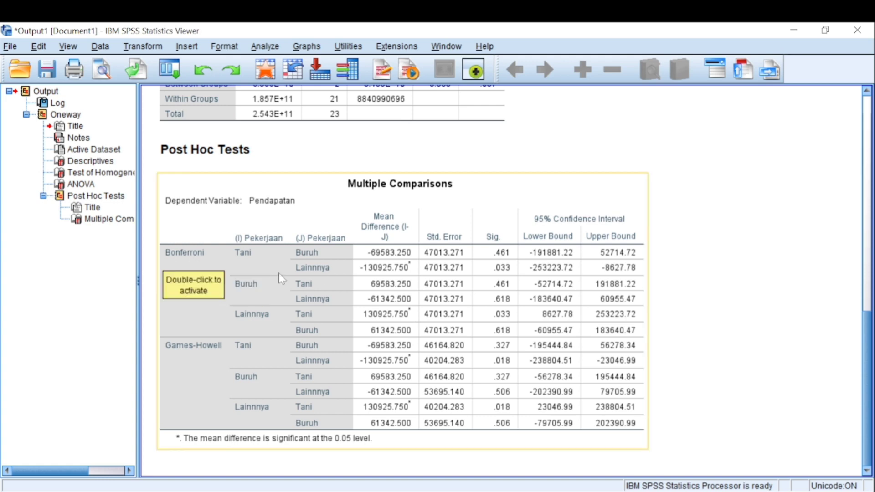
pyautogui.click(197, 155)
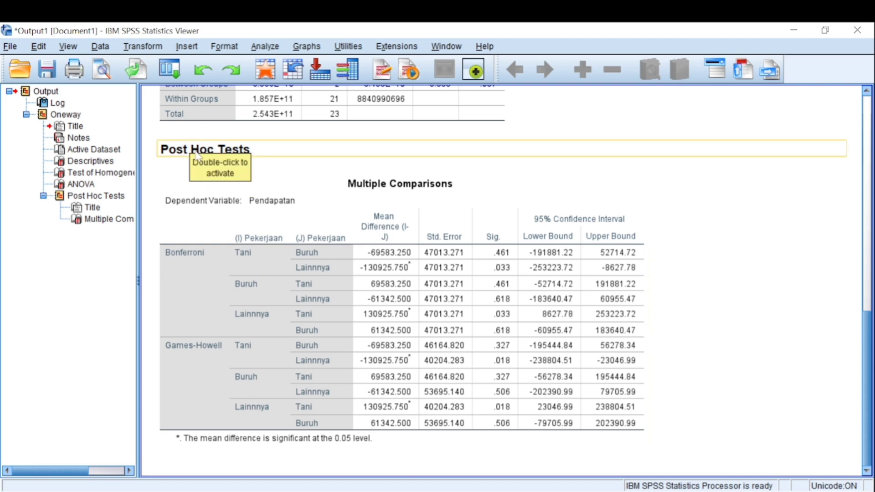
pyautogui.click(198, 178)
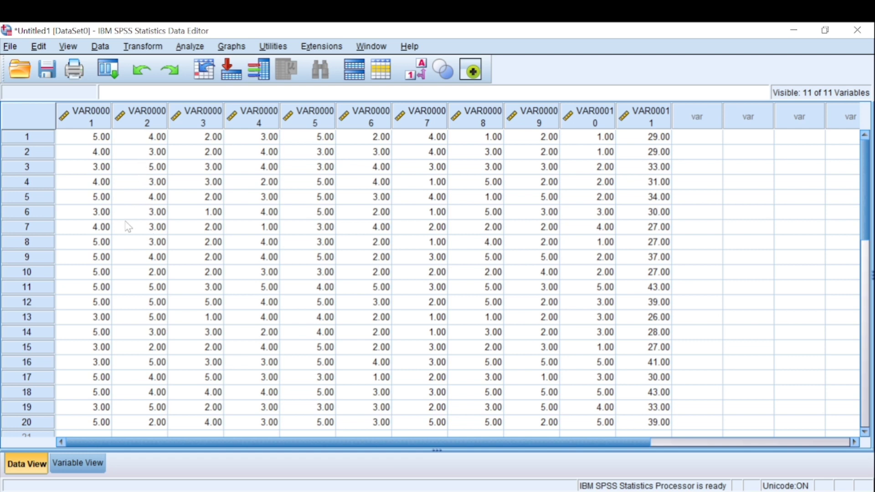
# Look through the data rows of the dataset holding VAR00001 to VAR00011.
pyautogui.scroll(-4, 125, 225)
pyautogui.scroll(1, 129, 227)
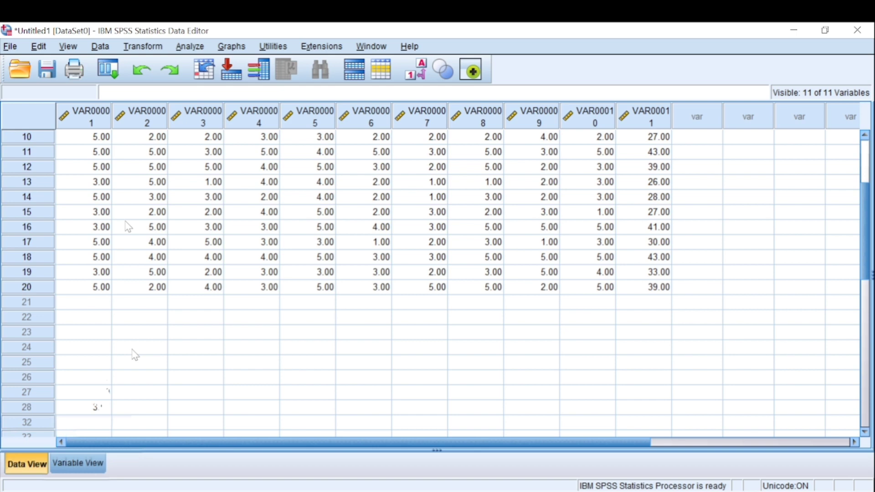
pyautogui.scroll(3, 135, 355)
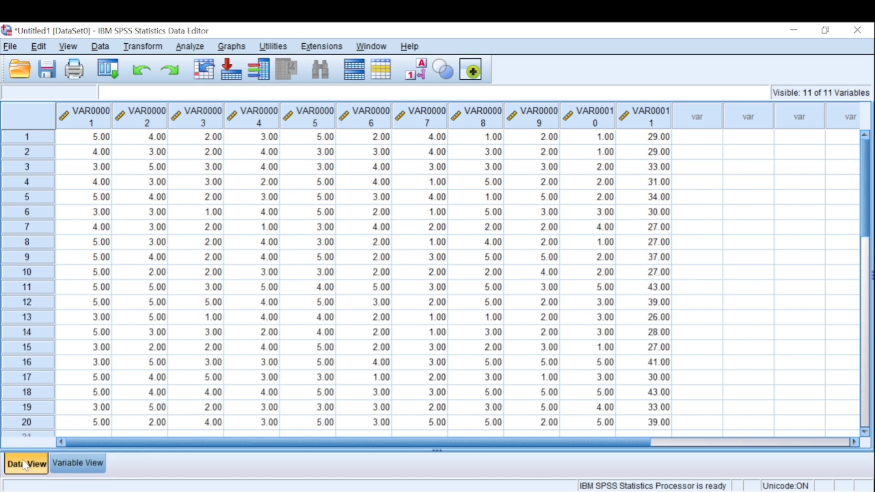
# Rename the first three variables, VAR00001 to VAR00003, as P1, P2 and P3.
pyautogui.click(56, 466)
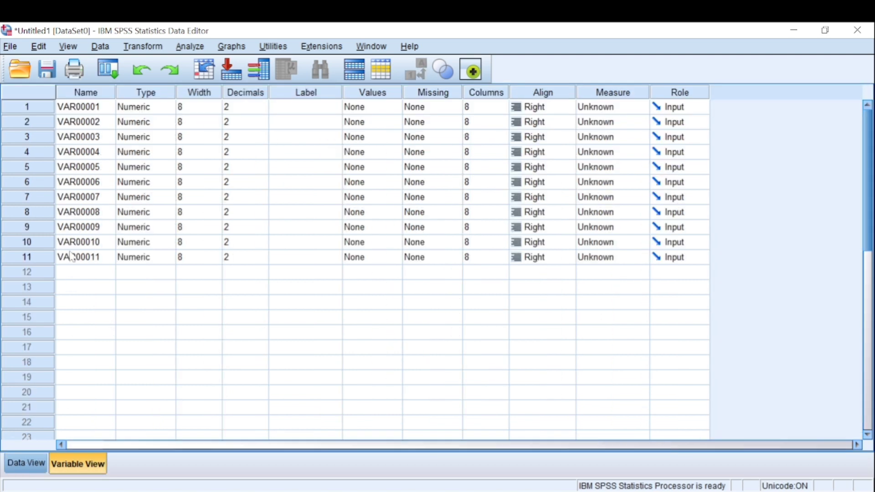
pyautogui.click(79, 111)
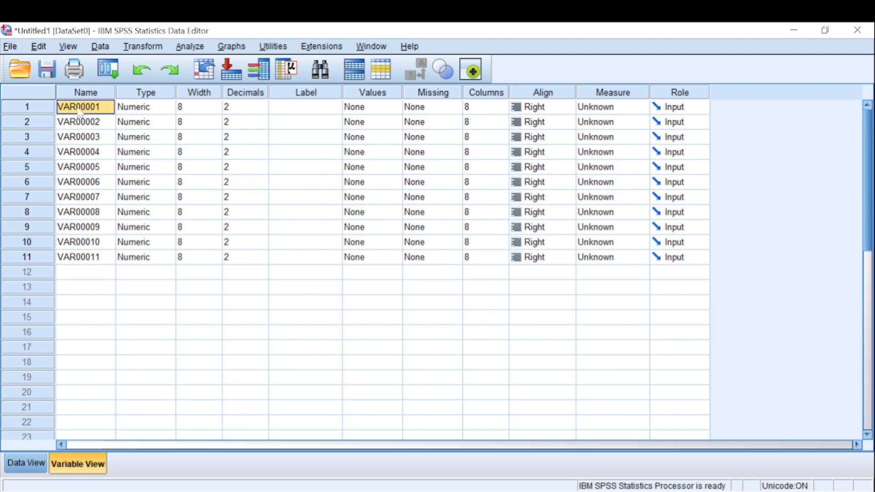
pyautogui.click(80, 111)
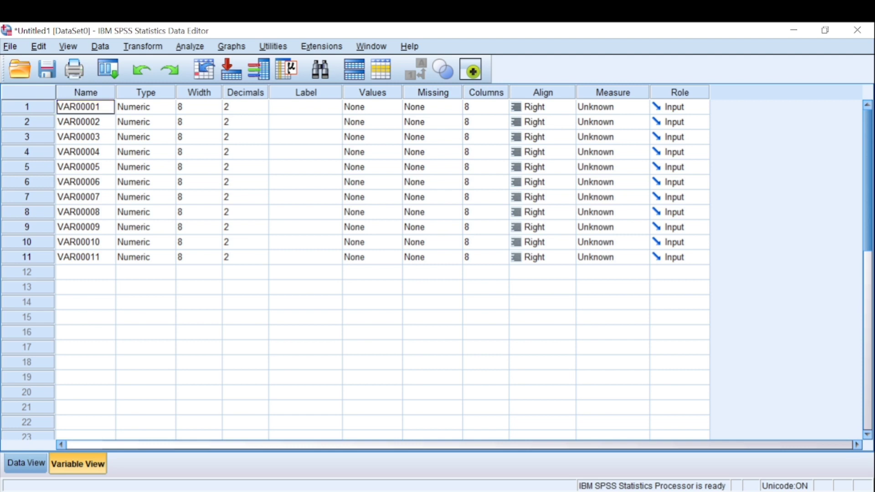
pyautogui.write('P1')
pyautogui.click(81, 123)
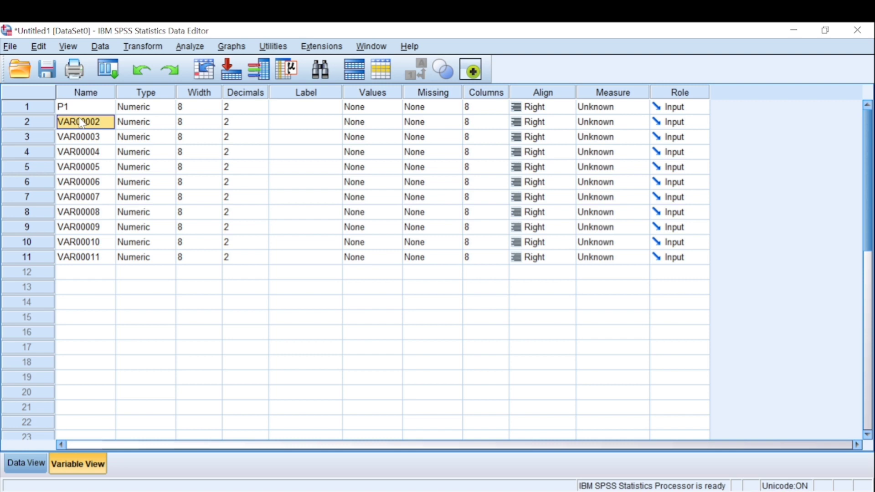
pyautogui.write('P2')
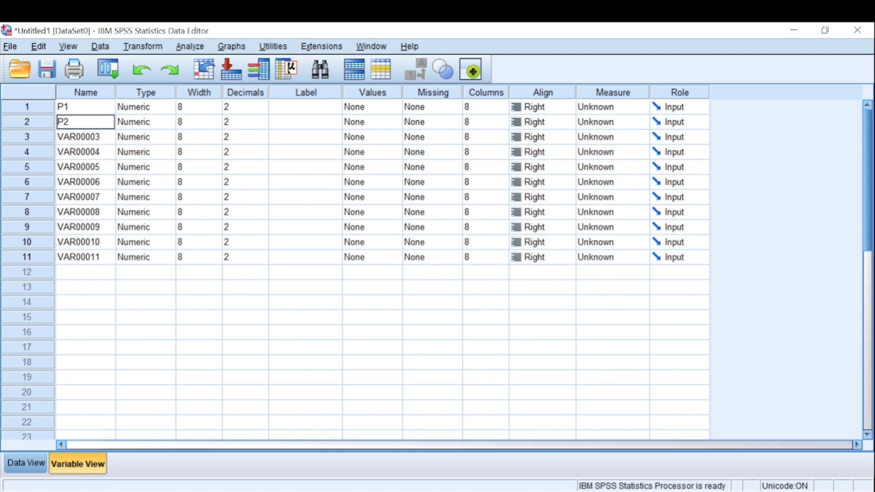
pyautogui.click(77, 138)
pyautogui.write('P3')
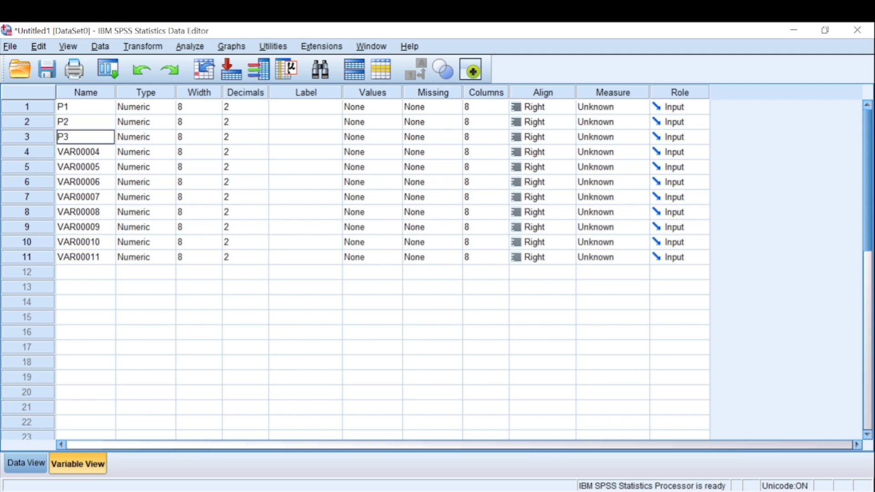
# Rename the fourth, fifth and sixth variables as P4, P5 and P6.
pyautogui.click(72, 153)
pyautogui.write('P')
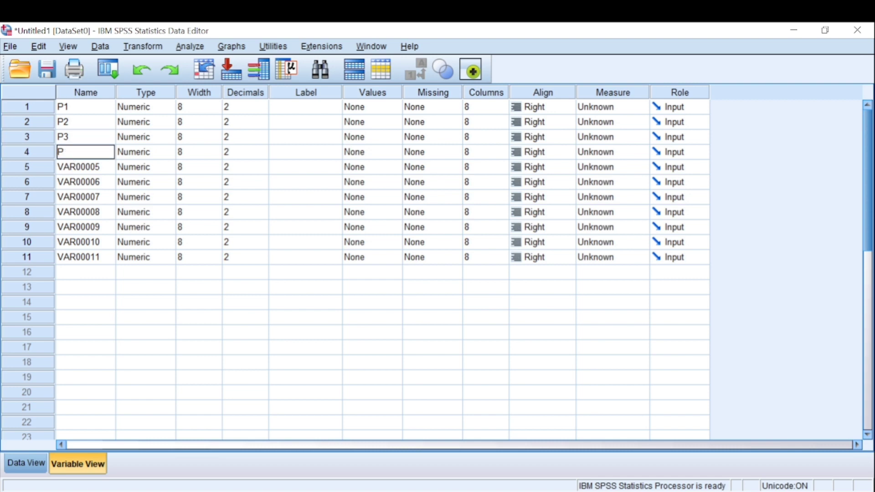
pyautogui.write('4')
pyautogui.click(70, 169)
pyautogui.write('P')
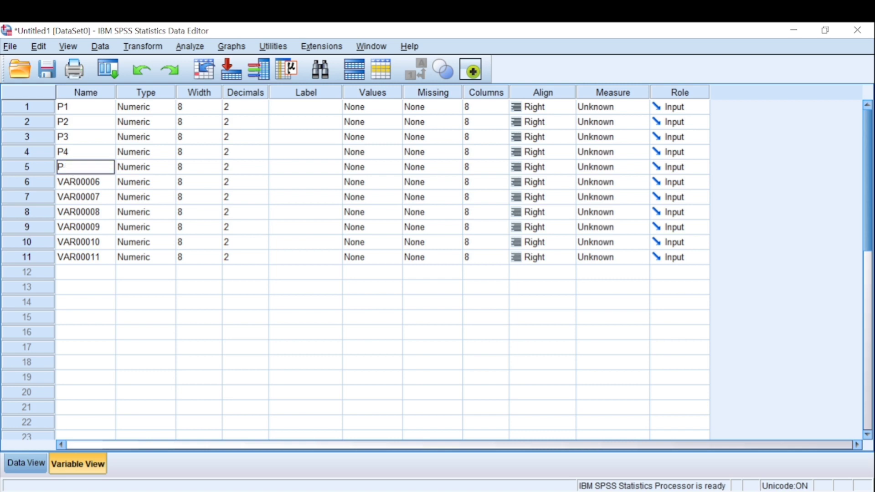
pyautogui.write('5')
pyautogui.click(73, 184)
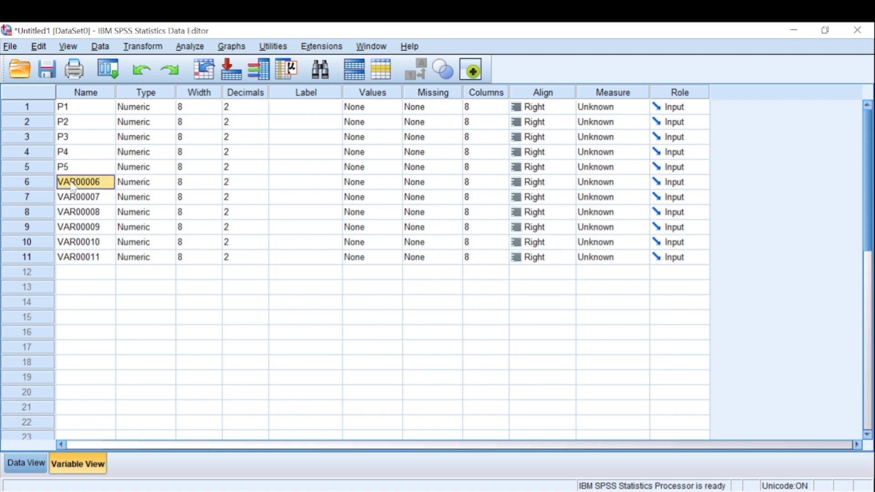
pyautogui.write('P6')
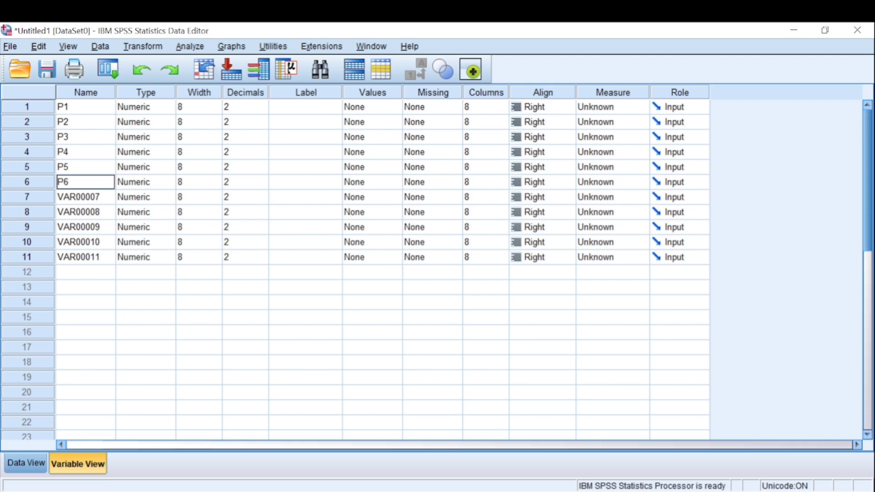
# Rename variables VAR00007 to VAR00010 as P7, P8, P9 and P10, and check the column headings in the data.
pyautogui.click(72, 199)
pyautogui.write('P7')
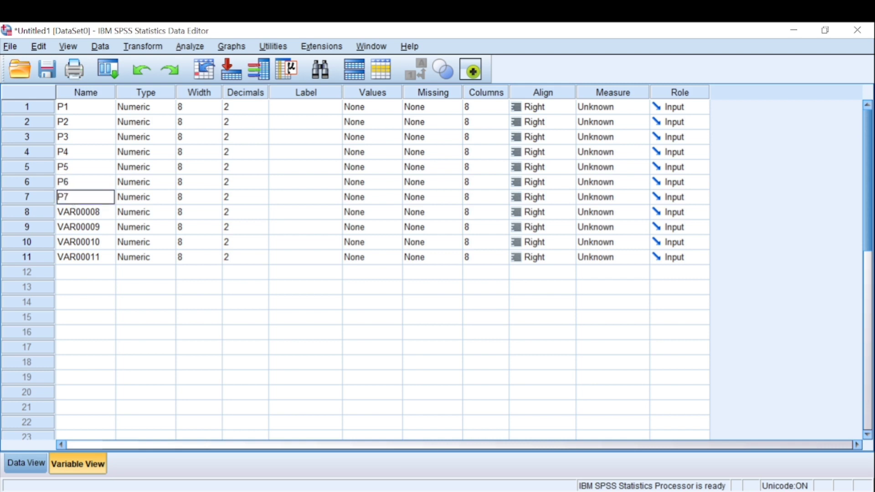
pyautogui.click(72, 213)
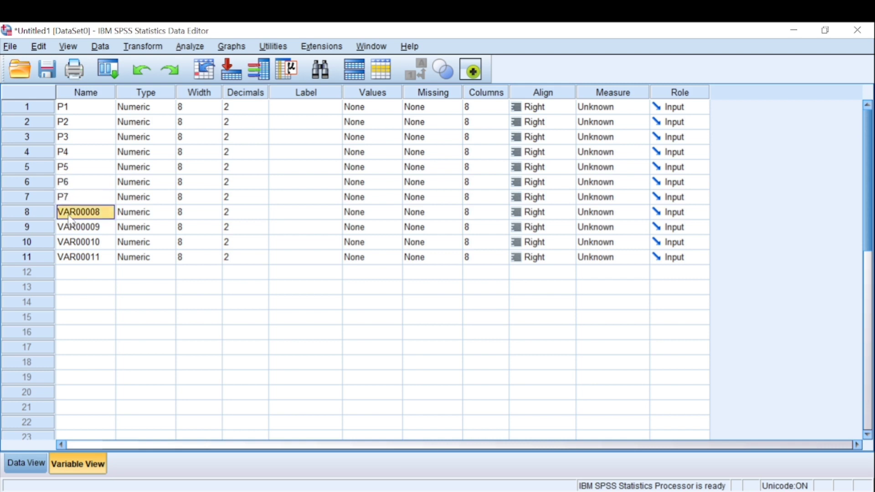
pyautogui.write('P8')
pyautogui.click(71, 228)
pyautogui.write('P')
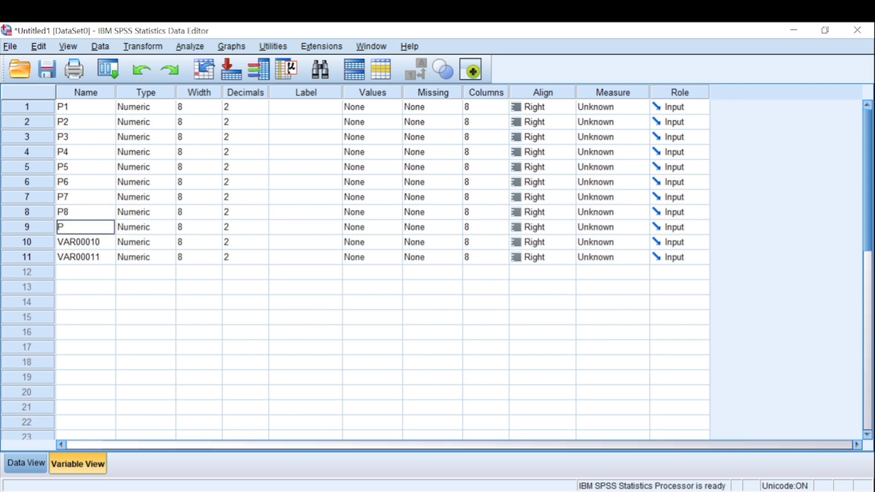
pyautogui.write('9')
pyautogui.click(69, 244)
pyautogui.write('P')
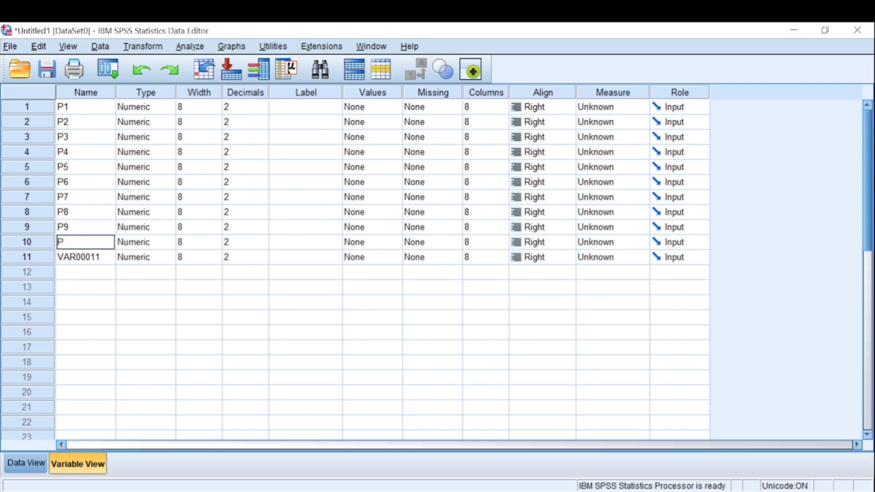
pyautogui.write('10')
pyautogui.click(23, 464)
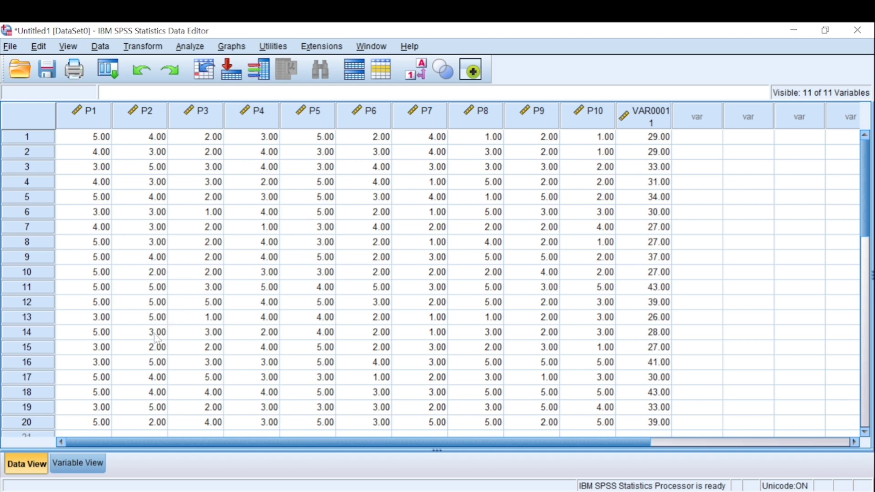
# Rename the eleventh variable, VAR00011, as TOTAL and view the dataset with its new headings.
pyautogui.click(74, 464)
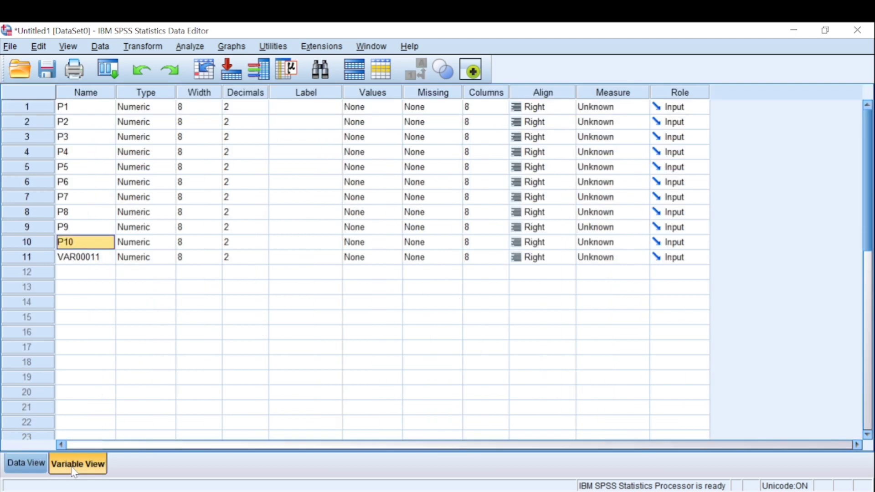
pyautogui.click(78, 258)
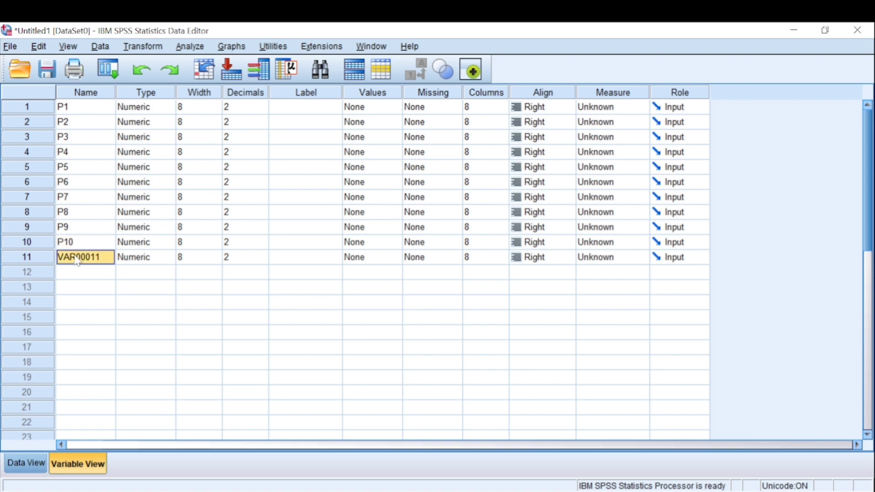
pyautogui.write('T')
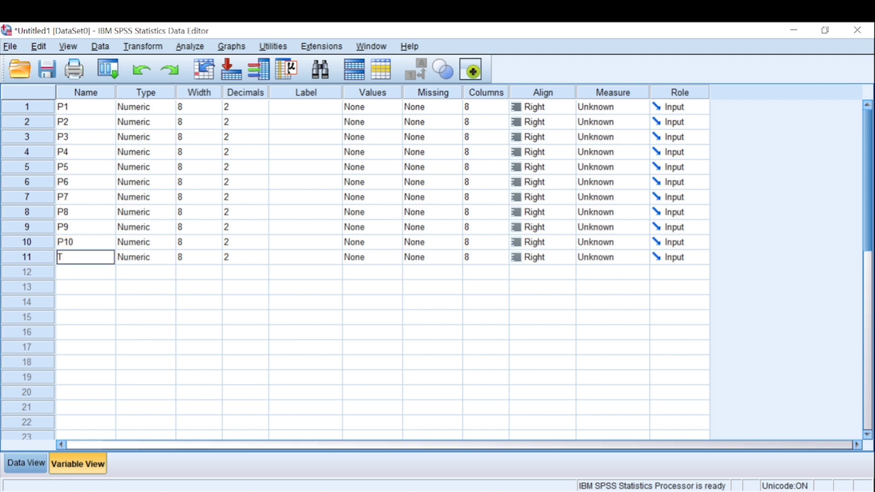
pyautogui.write('OTAL')
pyautogui.click(24, 463)
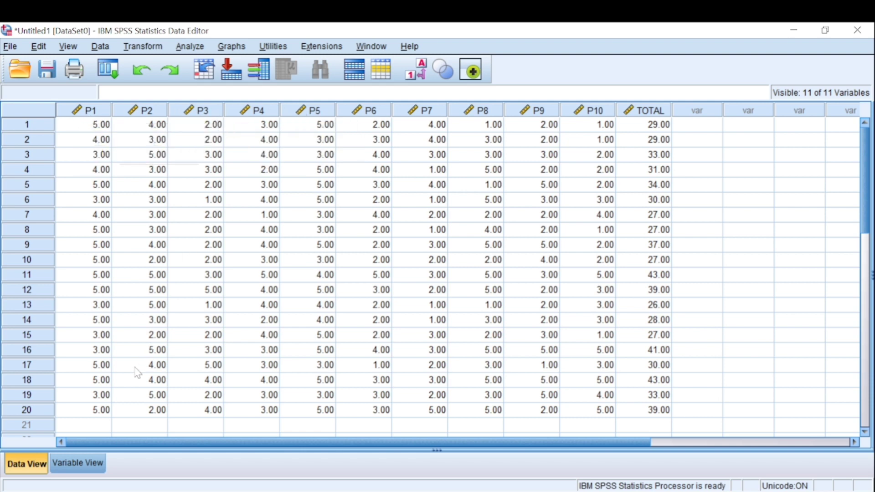
# Set the number of decimals to 0 for variables P1, P2 and P3.
pyautogui.click(73, 465)
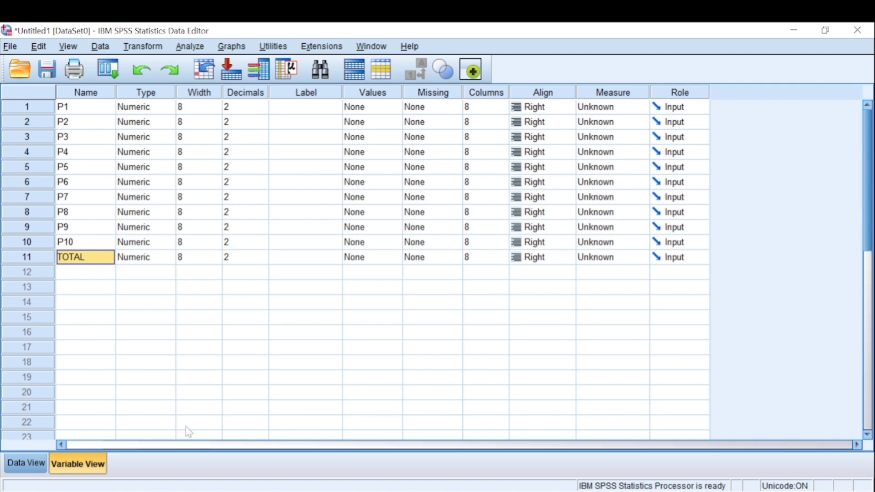
pyautogui.click(250, 109)
pyautogui.click(263, 111)
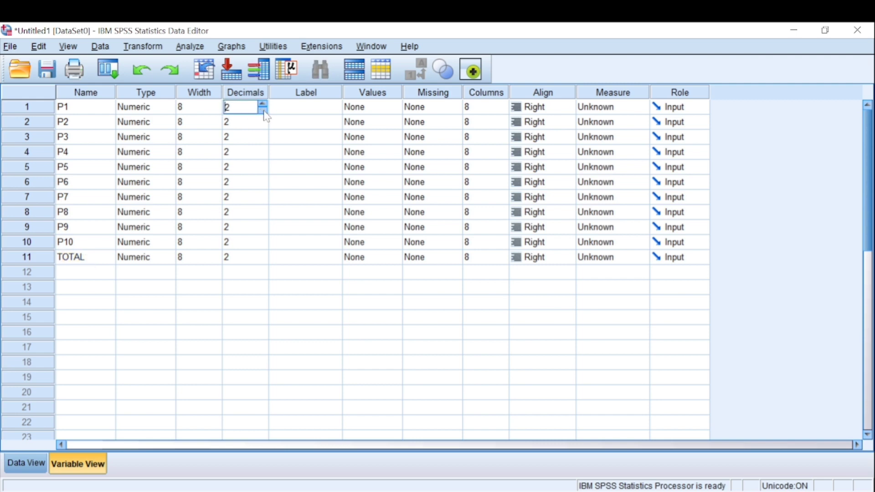
pyautogui.click(263, 110)
pyautogui.click(262, 125)
pyautogui.click(263, 125)
pyautogui.click(262, 125)
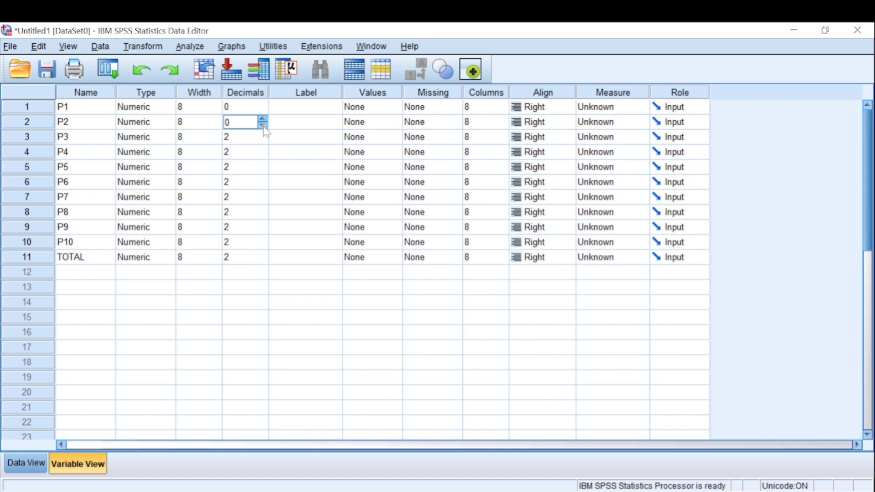
pyautogui.click(263, 139)
pyautogui.click(262, 140)
pyautogui.click(262, 140)
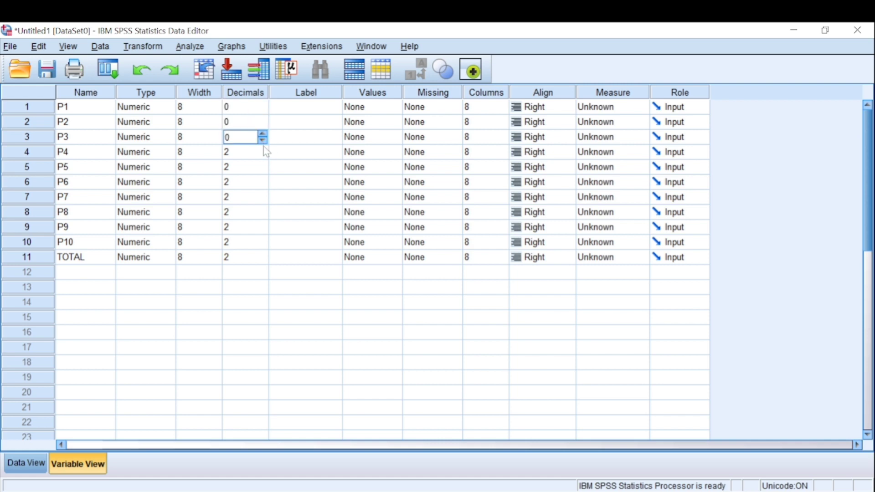
# Set the number of decimals to 0 for variables P4, P5 and P6.
pyautogui.click(263, 156)
pyautogui.click(264, 157)
pyautogui.click(264, 156)
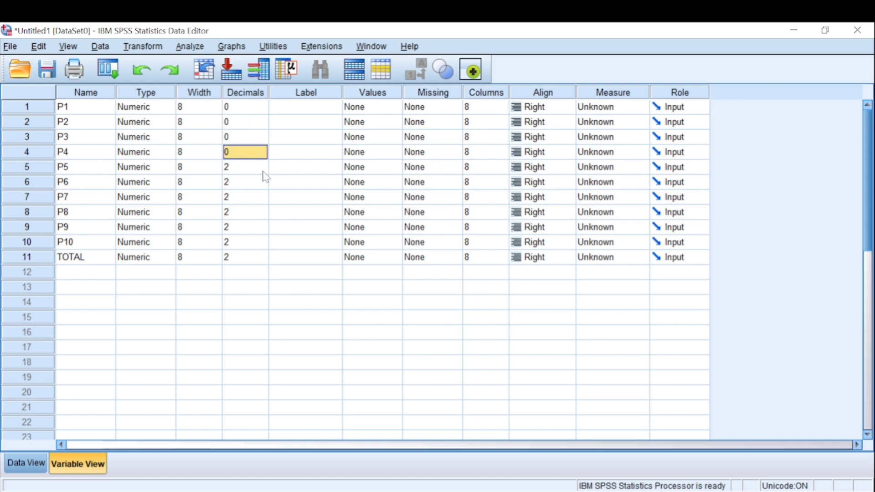
pyautogui.click(263, 171)
pyautogui.click(262, 172)
pyautogui.click(263, 171)
pyautogui.click(263, 184)
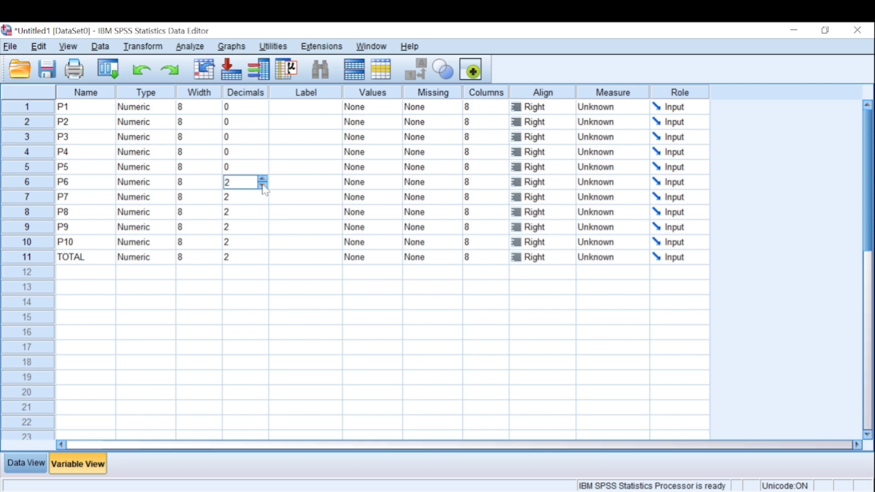
pyautogui.click(263, 185)
pyautogui.click(263, 185)
# Set the number of decimals to 0 for variables P7 and P8.
pyautogui.click(265, 202)
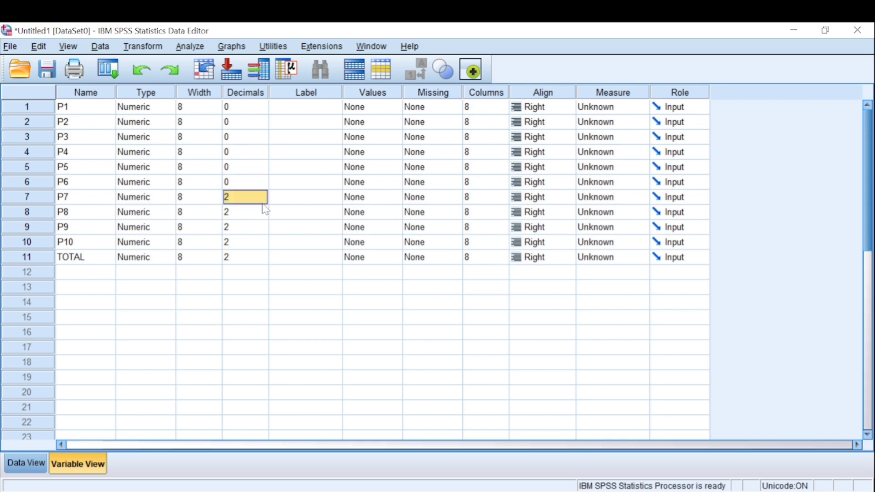
pyautogui.click(264, 202)
pyautogui.click(264, 202)
pyautogui.click(264, 202)
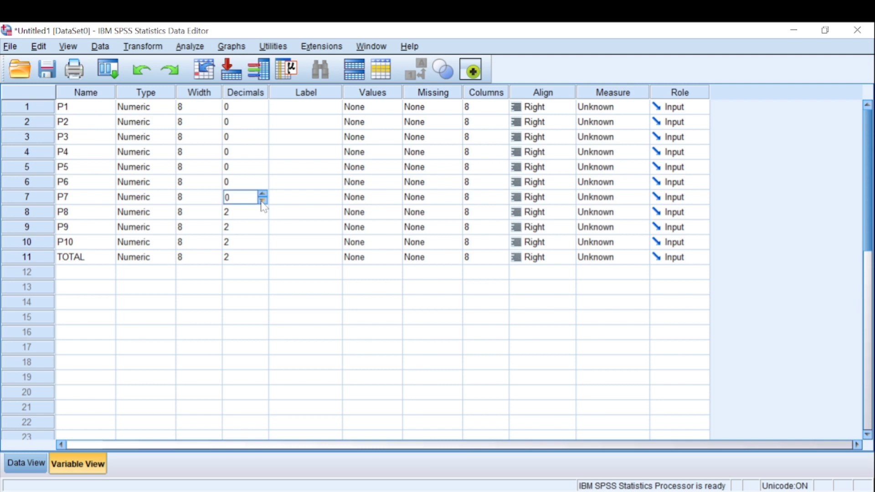
pyautogui.click(263, 215)
pyautogui.moveTo(261, 212)
pyautogui.mouseDown()
pyautogui.moveTo(264, 227)
pyautogui.moveTo(261, 218)
pyautogui.mouseUp()
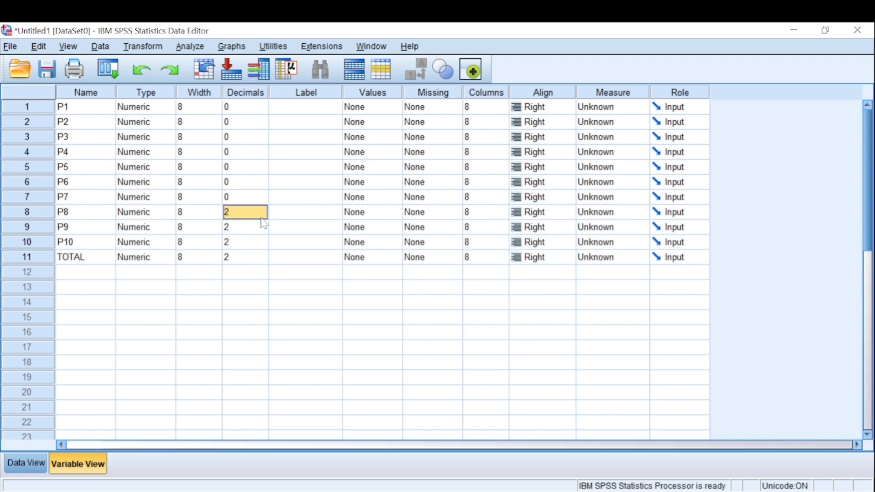
pyautogui.click(262, 218)
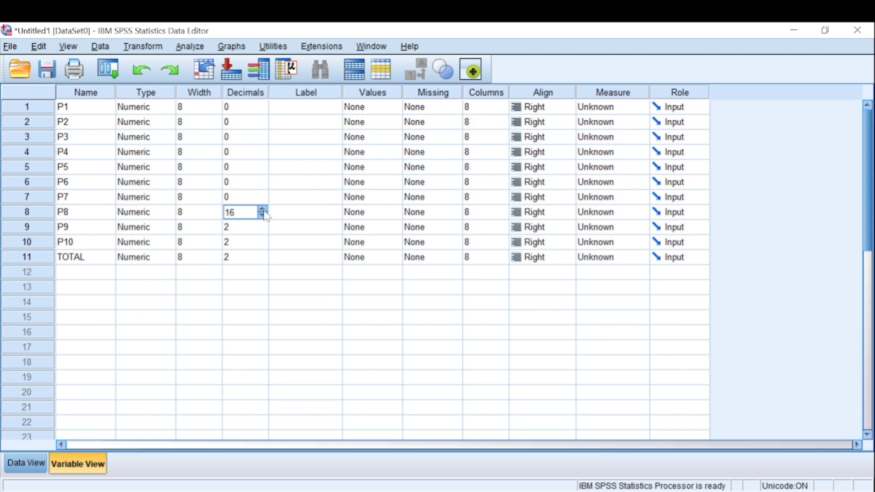
pyautogui.click(263, 215)
pyautogui.press('Delete')
pyautogui.press('Delete')
pyautogui.write('0')
pyautogui.press('Return')
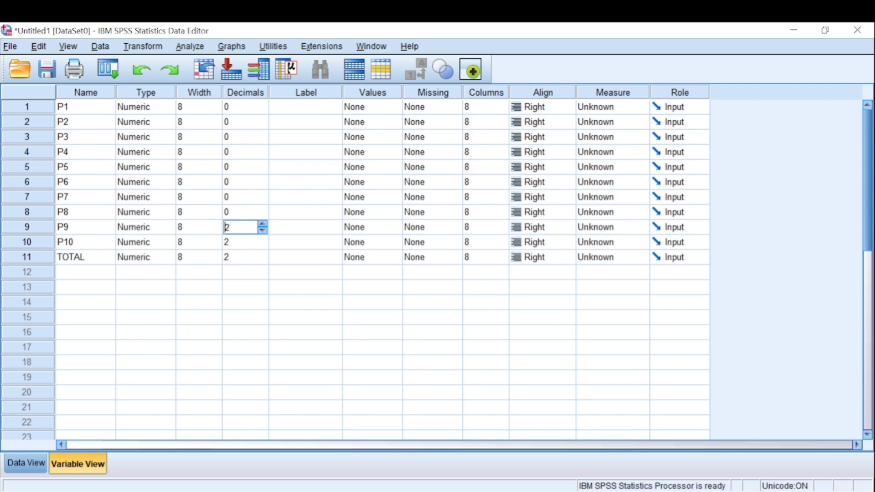
# Set the number of decimals to 0 for variables P9 and P10.
pyautogui.press('Delete')
pyautogui.write('0')
pyautogui.press('Return')
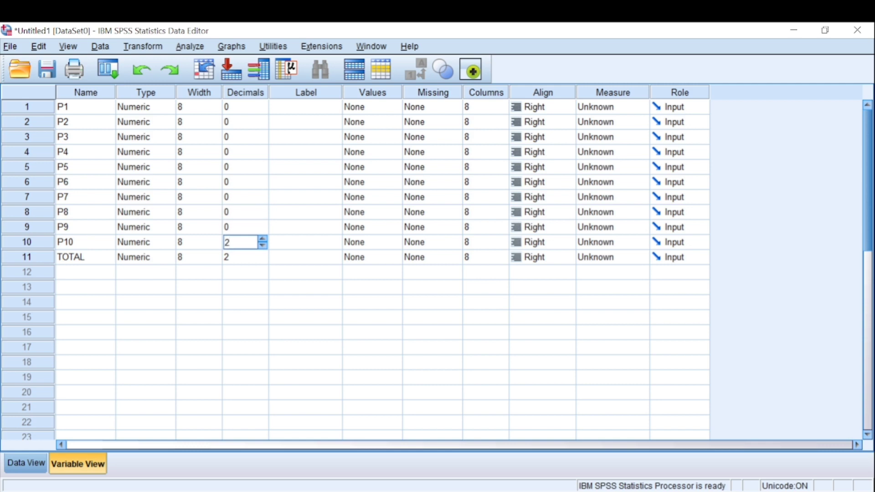
pyautogui.press('Delete')
pyautogui.press('Return')
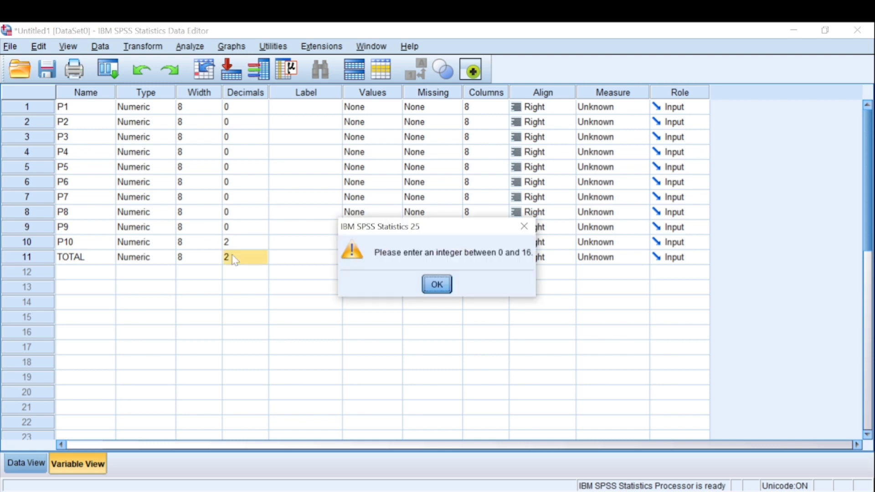
pyautogui.click(437, 284)
pyautogui.click(253, 242)
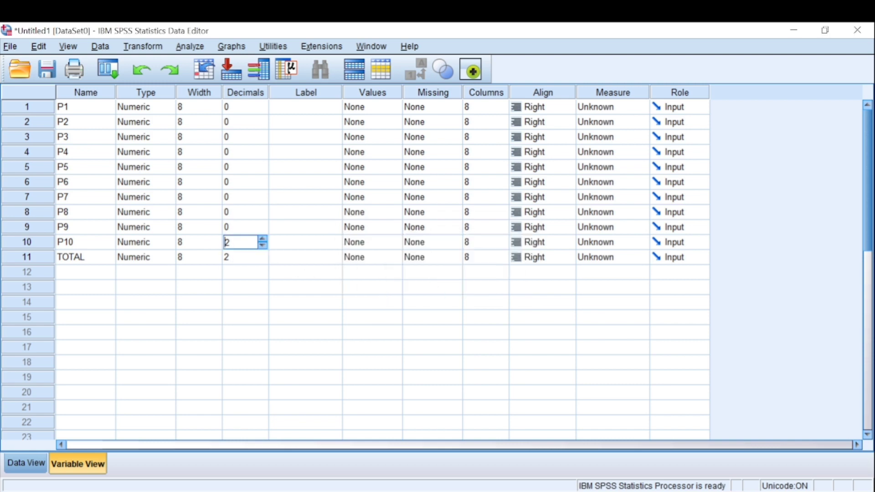
pyautogui.click(263, 246)
pyautogui.click(263, 246)
# Set the decimals of the TOTAL variable to 0 and return to the data rows.
pyautogui.click(262, 264)
pyautogui.click(260, 260)
pyautogui.click(261, 260)
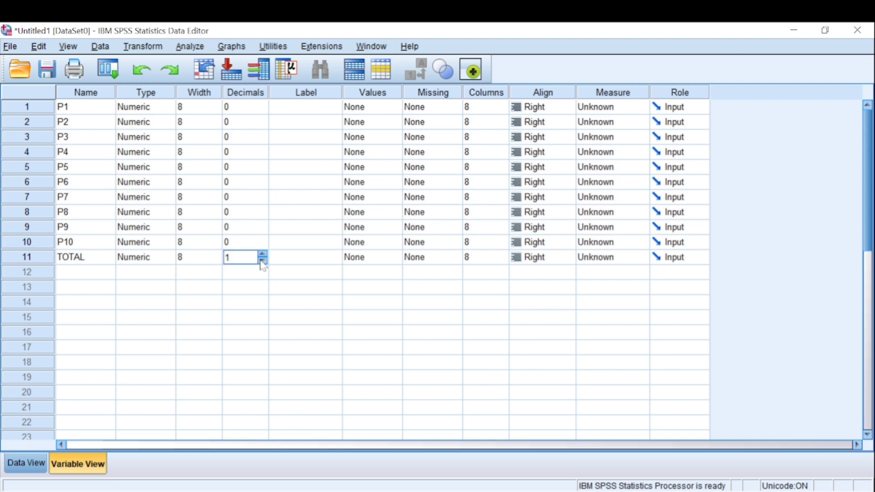
pyautogui.click(262, 261)
pyautogui.click(13, 464)
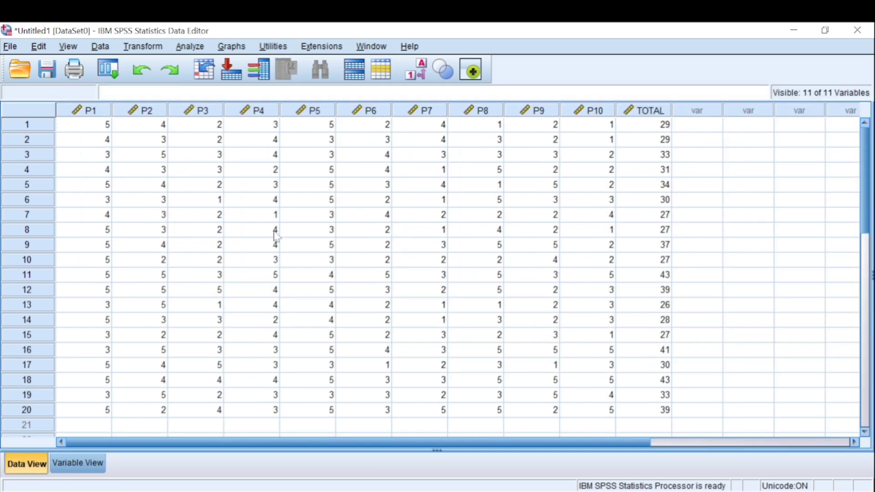
pyautogui.scroll(-2, 276, 235)
pyautogui.scroll(2, 276, 236)
pyautogui.click(79, 464)
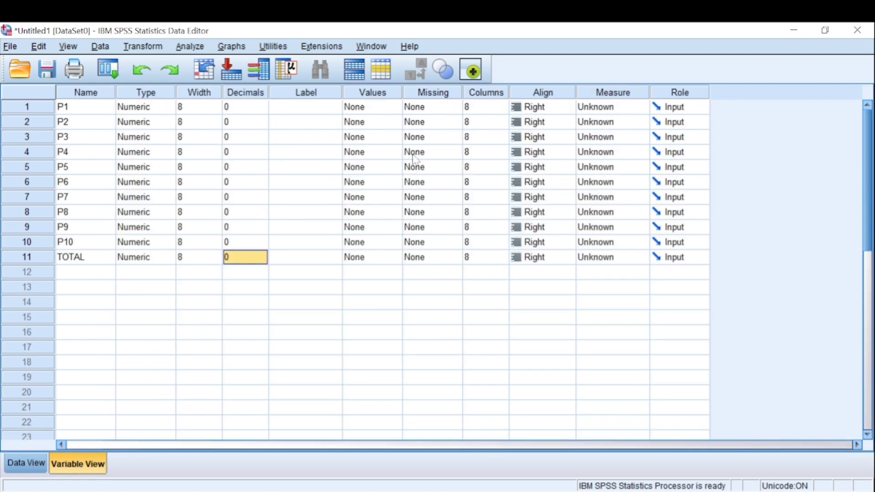
pyautogui.click(12, 472)
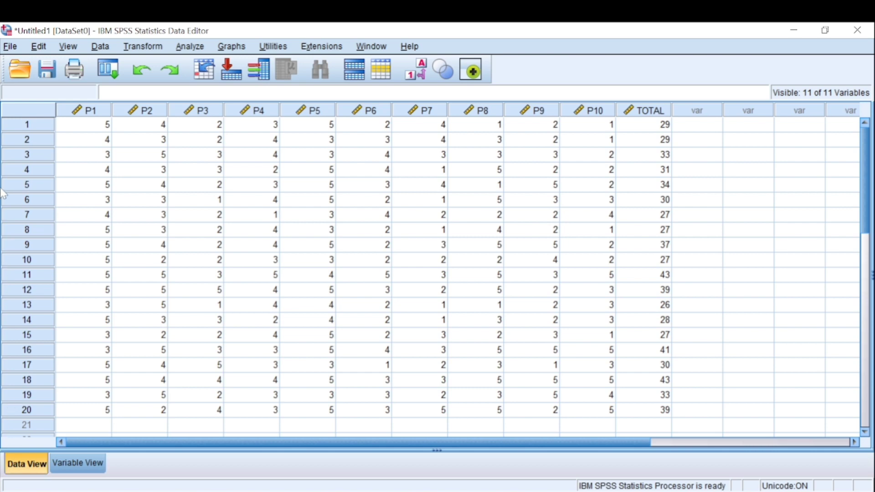
# Start a scale Reliability Analysis and add variables P1, P2 and P3 to its items.
pyautogui.click(186, 48)
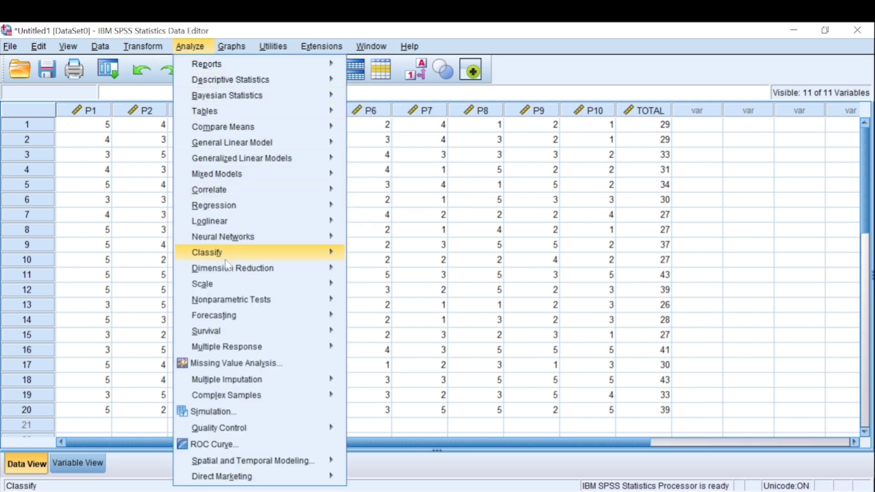
pyautogui.moveTo(223, 287)
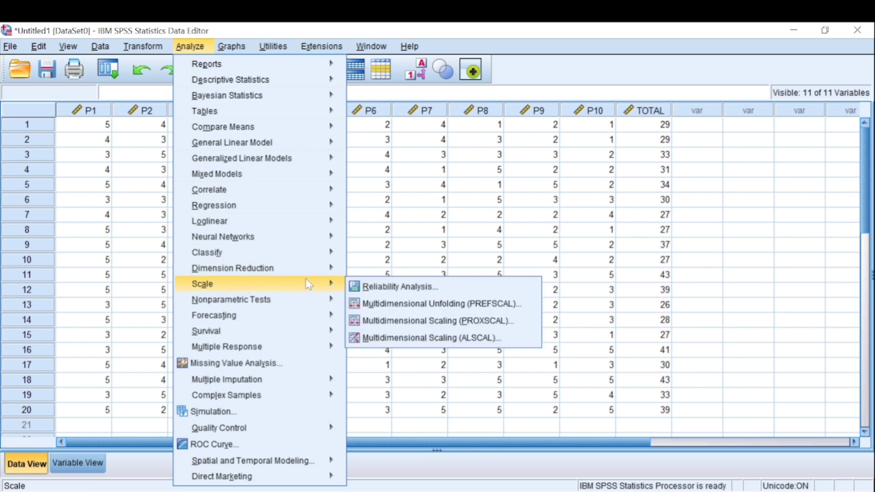
pyautogui.click(353, 282)
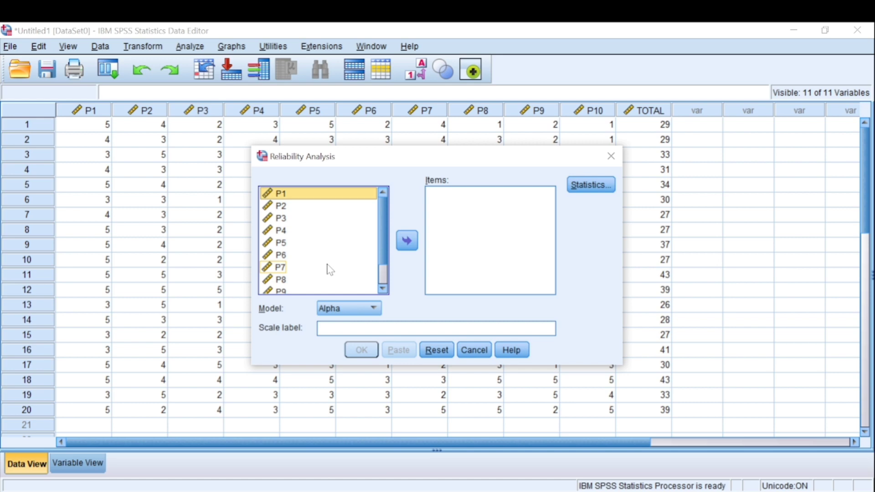
pyautogui.click(407, 240)
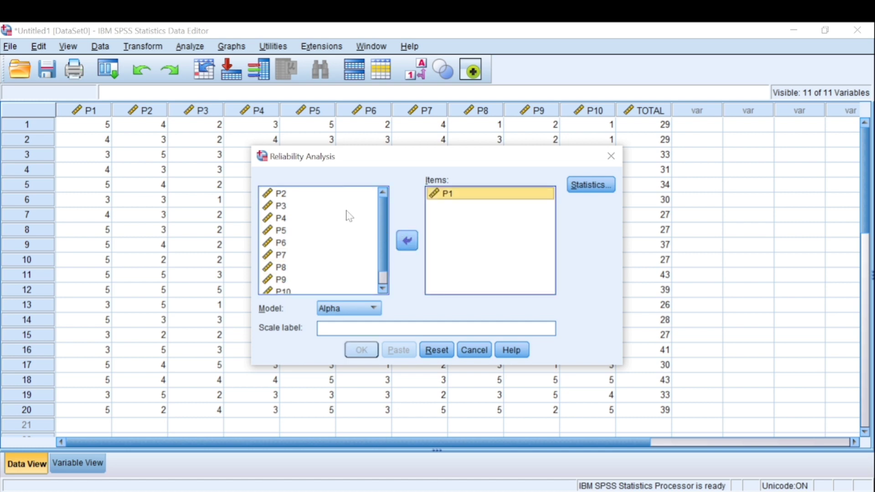
pyautogui.click(303, 195)
pyautogui.click(403, 241)
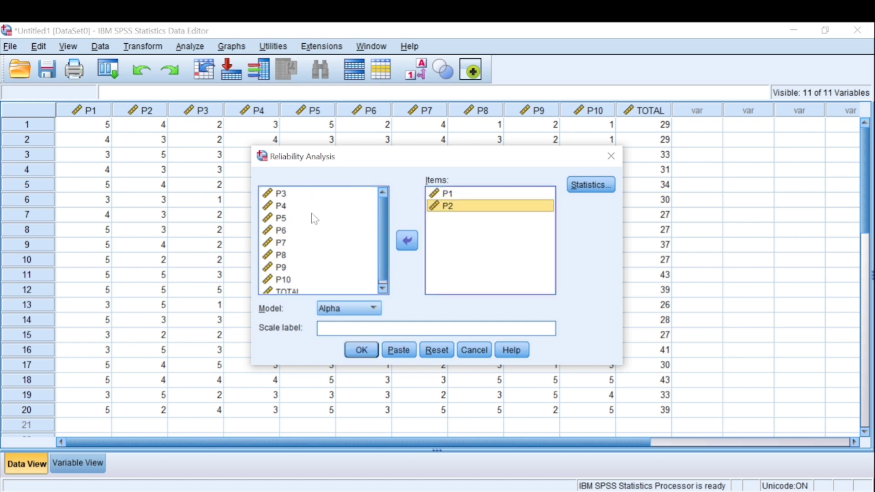
pyautogui.click(295, 196)
pyautogui.click(406, 240)
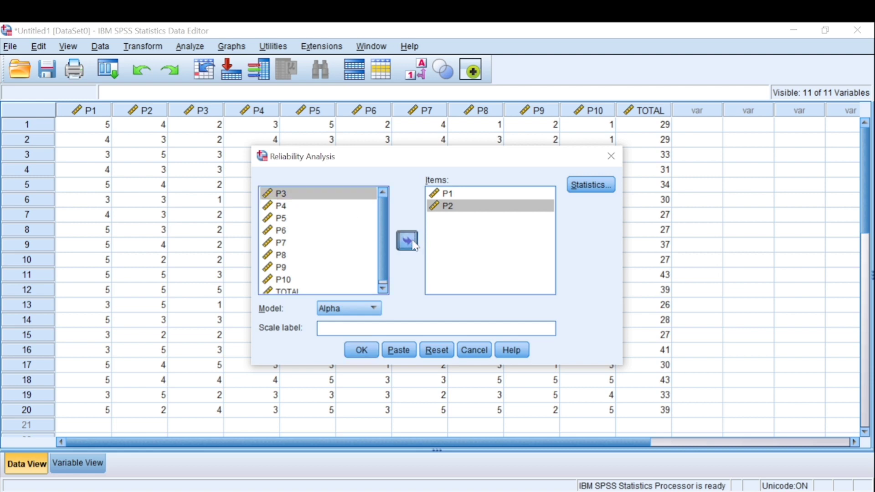
# Add variables P4, P5, P6 and P7 to the reliability analysis items.
pyautogui.click(299, 194)
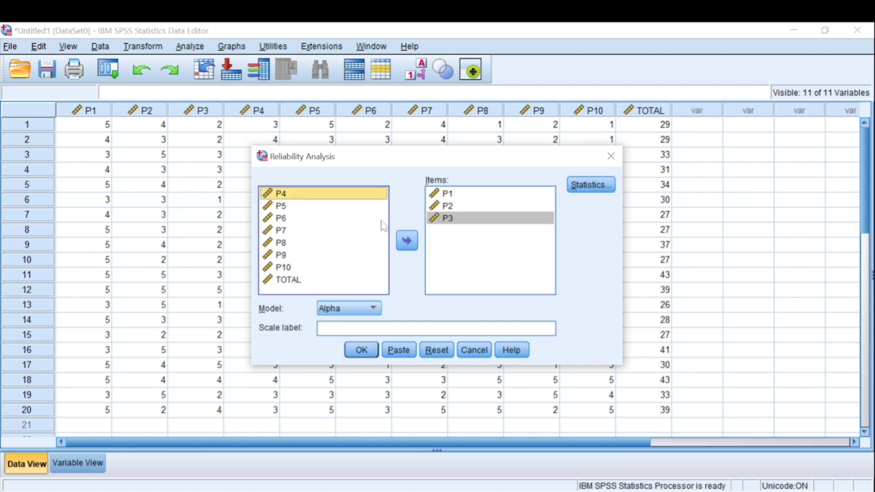
pyautogui.click(407, 240)
pyautogui.click(286, 195)
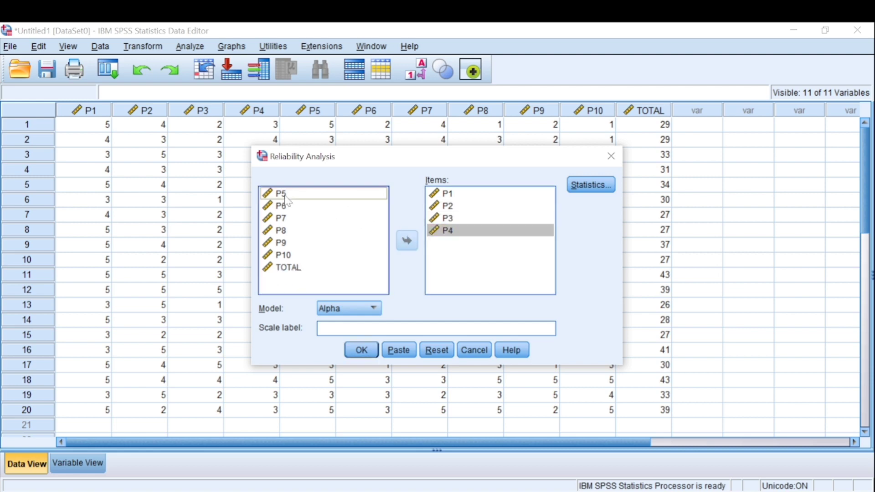
pyautogui.click(408, 240)
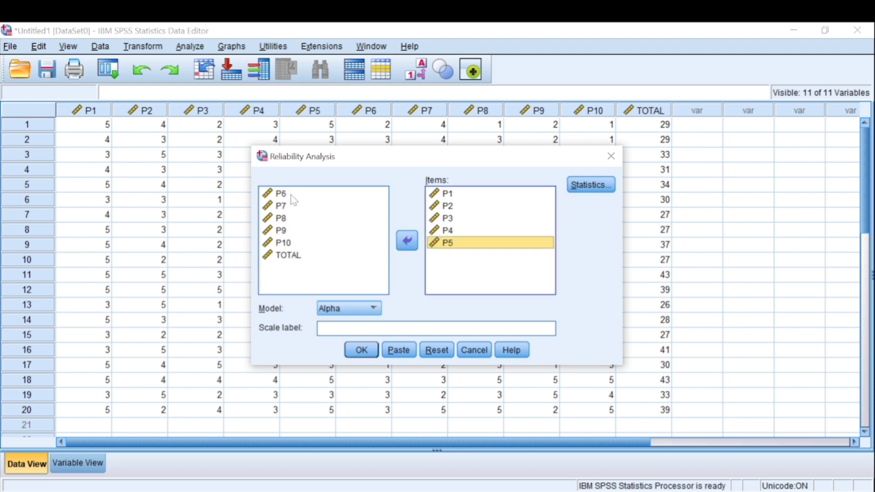
pyautogui.click(291, 194)
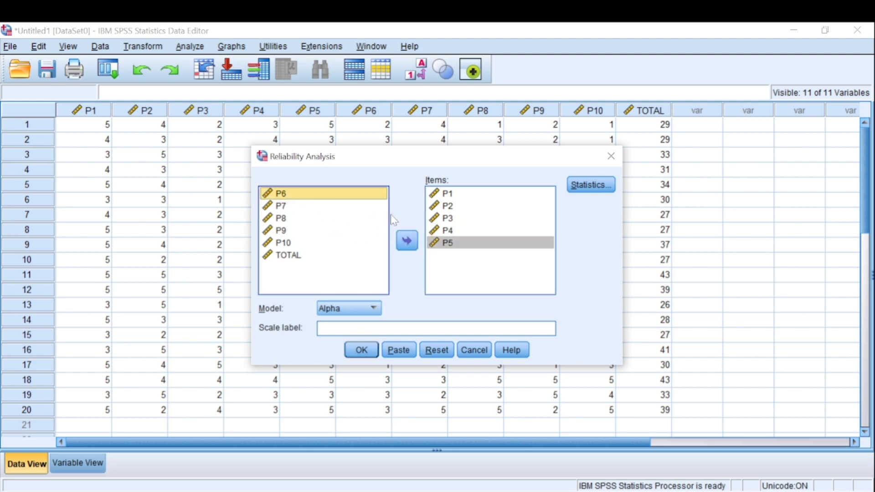
pyautogui.click(407, 240)
pyautogui.click(301, 192)
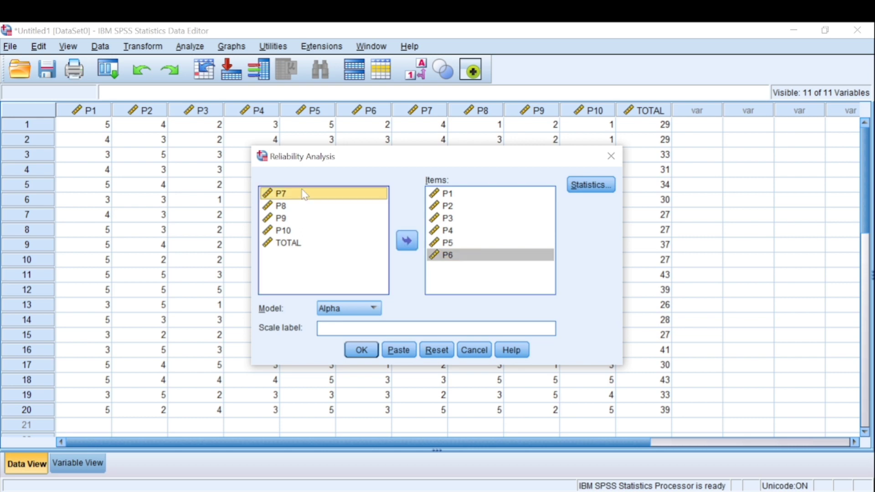
pyautogui.click(407, 241)
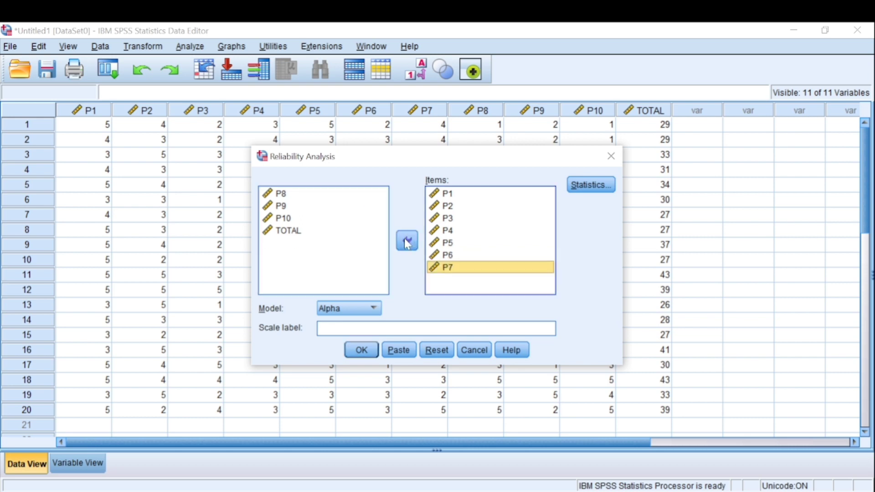
# Add variables P8, P9, P10 and TOTAL to the reliability analysis items.
pyautogui.click(313, 197)
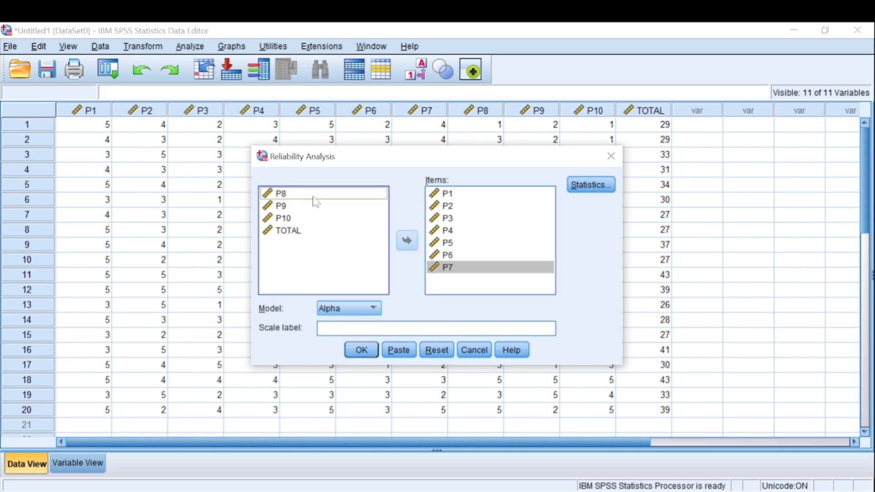
pyautogui.click(407, 241)
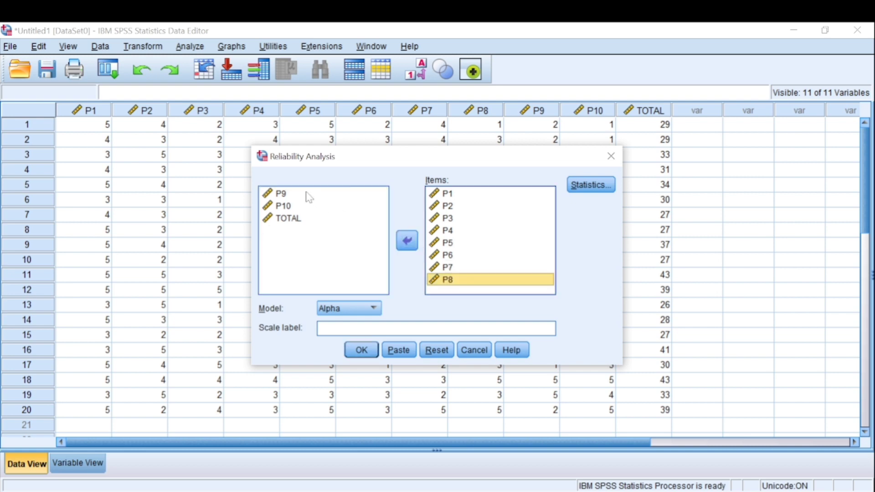
pyautogui.click(303, 194)
pyautogui.click(408, 240)
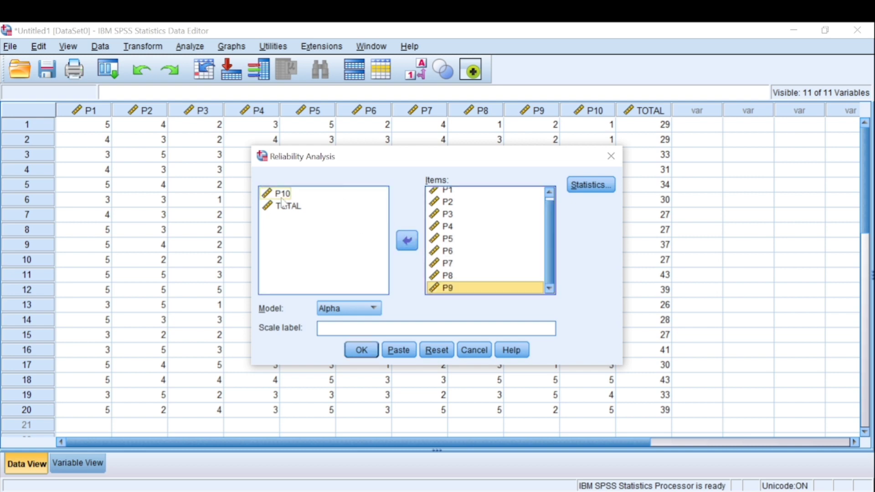
pyautogui.click(407, 241)
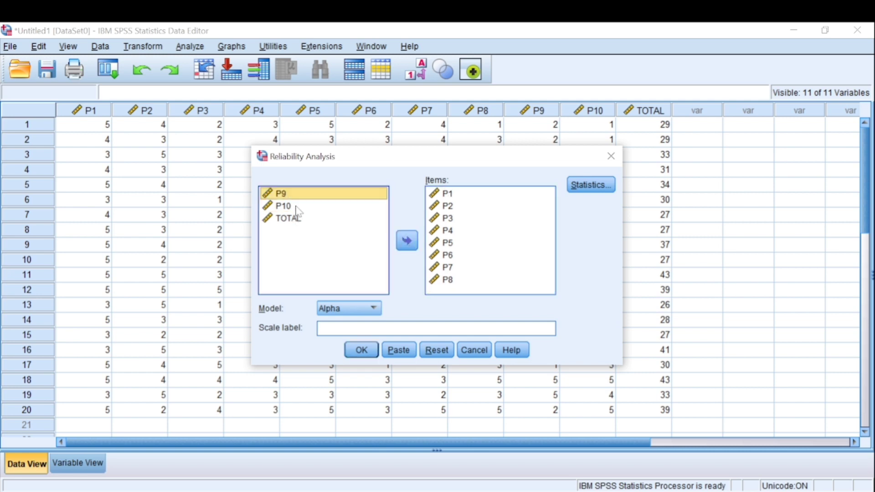
pyautogui.click(408, 241)
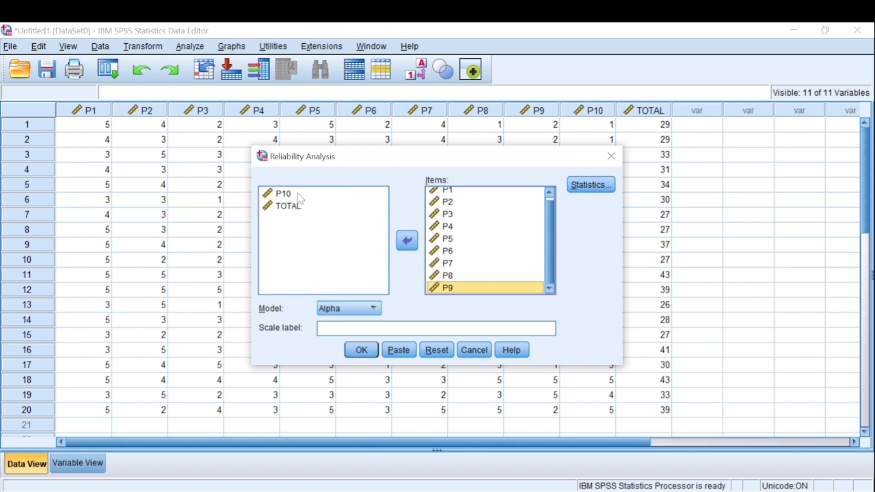
pyautogui.click(297, 193)
pyautogui.click(400, 242)
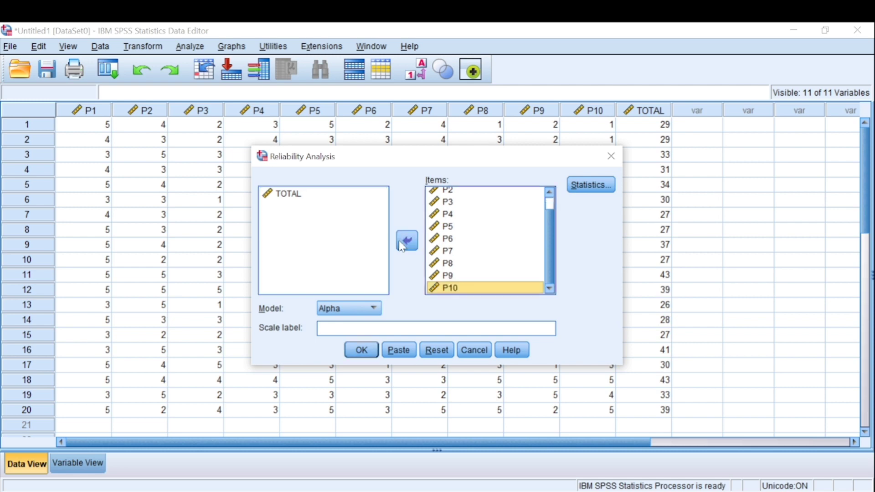
pyautogui.click(294, 195)
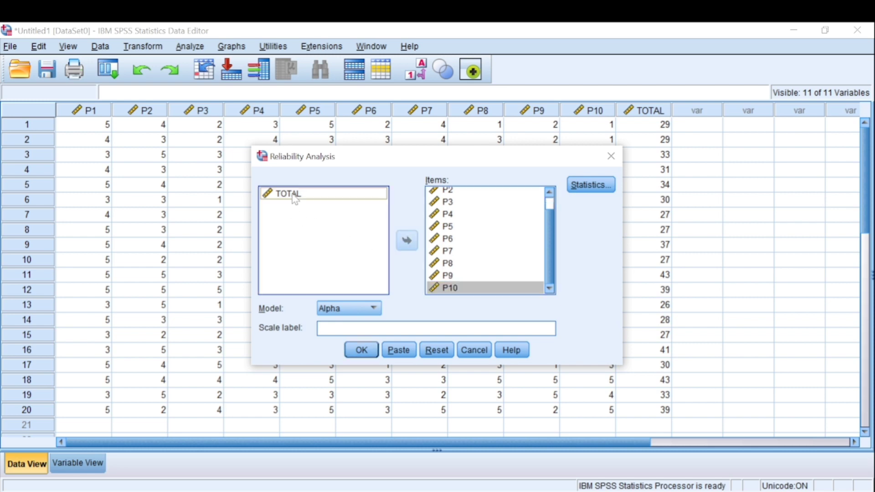
pyautogui.click(403, 248)
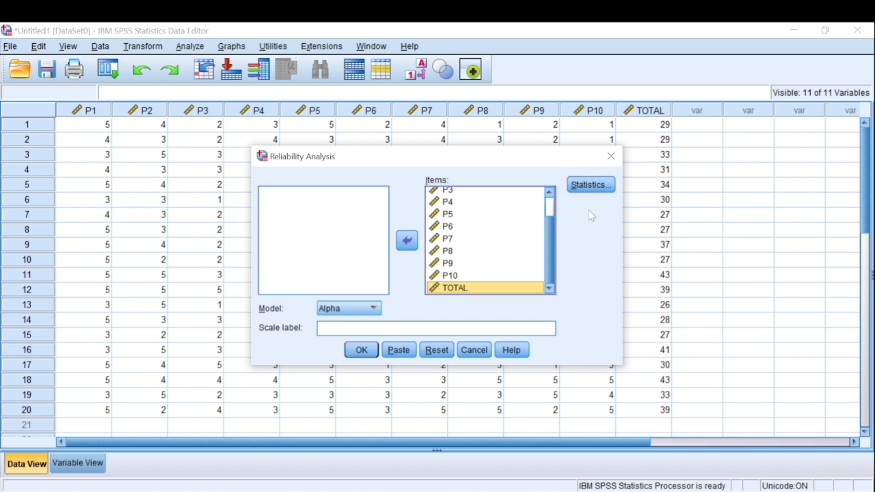
# Request scale-if-item-deleted descriptives and inter-item correlations, and run the reliability analysis.
pyautogui.click(595, 187)
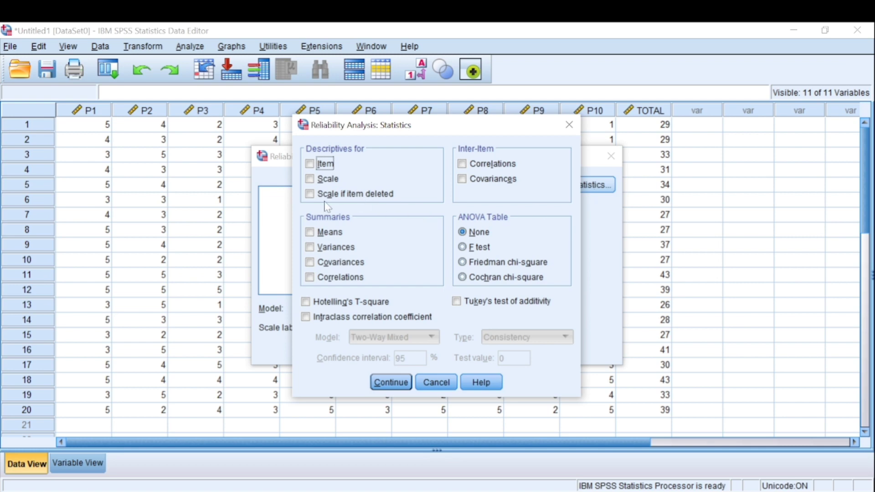
pyautogui.click(309, 195)
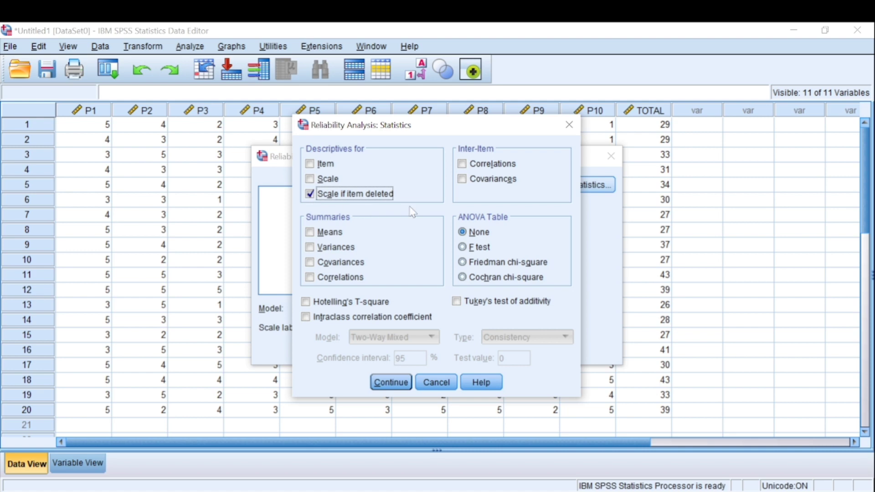
pyautogui.click(464, 163)
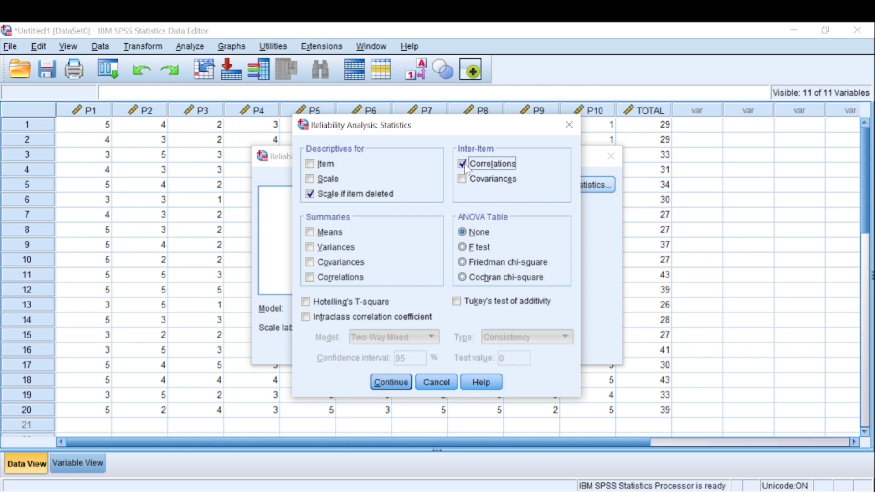
pyautogui.click(391, 382)
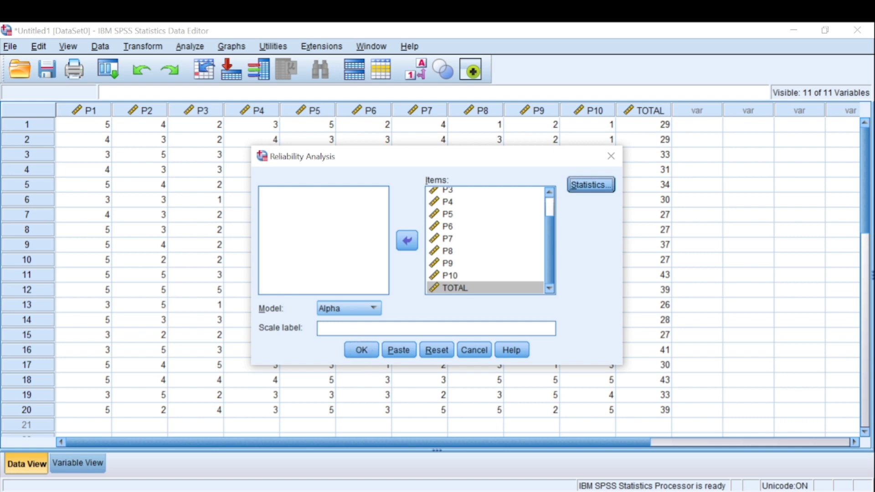
pyautogui.click(360, 350)
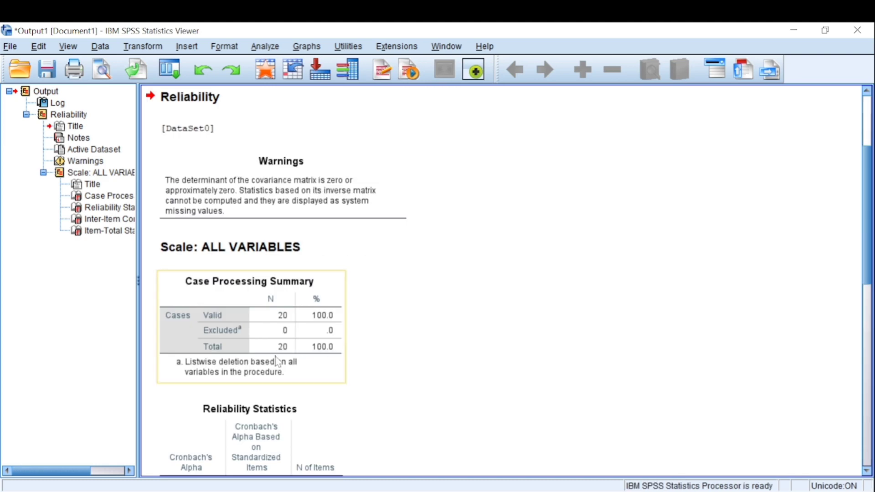
# Examine the Cronbach's alpha values, the inter-item correlation matrix and the item-total statistics in the reliability output.
pyautogui.scroll(-5, 277, 361)
pyautogui.scroll(2, 277, 361)
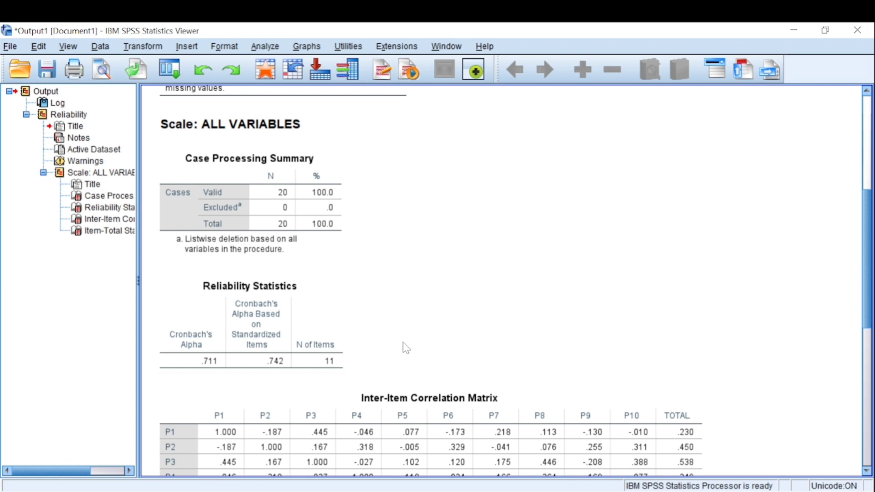
pyautogui.scroll(3, 318, 293)
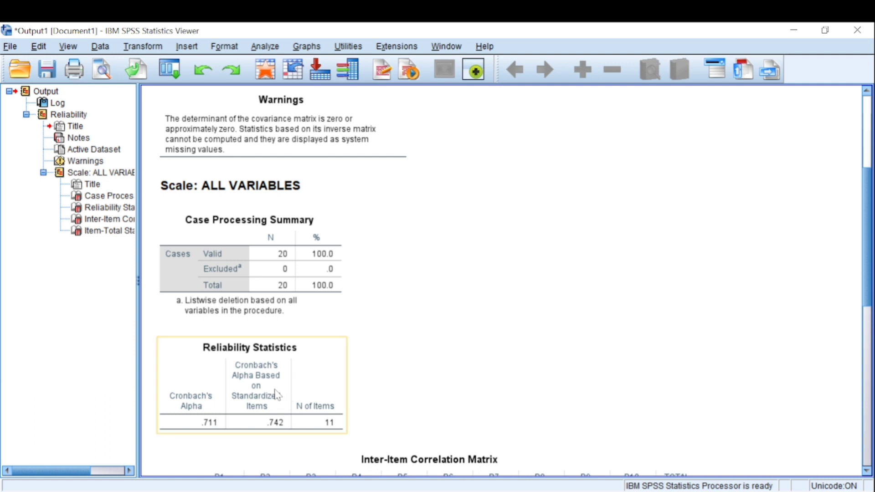
pyautogui.click(223, 442)
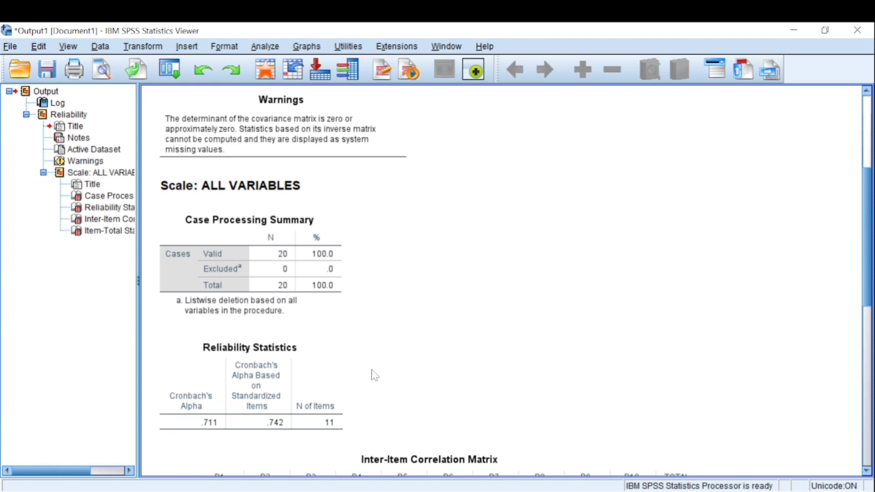
pyautogui.scroll(-3, 374, 375)
pyautogui.scroll(-3, 375, 375)
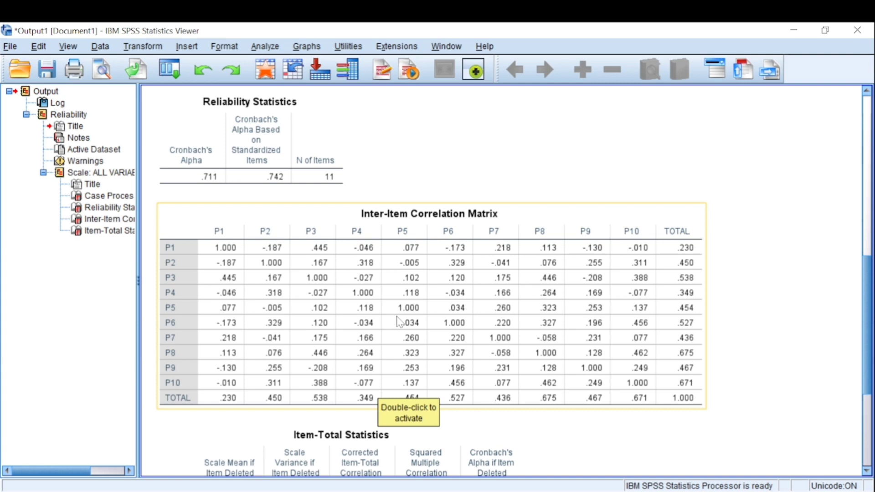
pyautogui.scroll(-3, 399, 322)
pyautogui.scroll(-2, 400, 322)
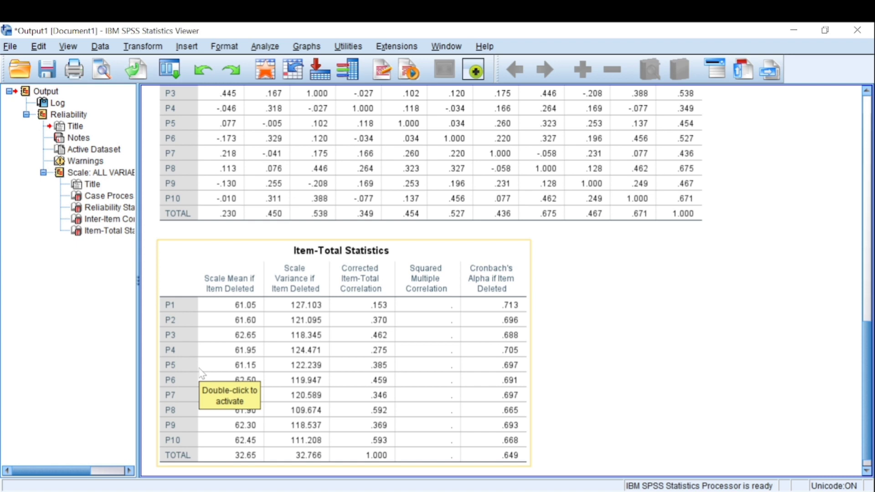
pyautogui.scroll(10, 201, 373)
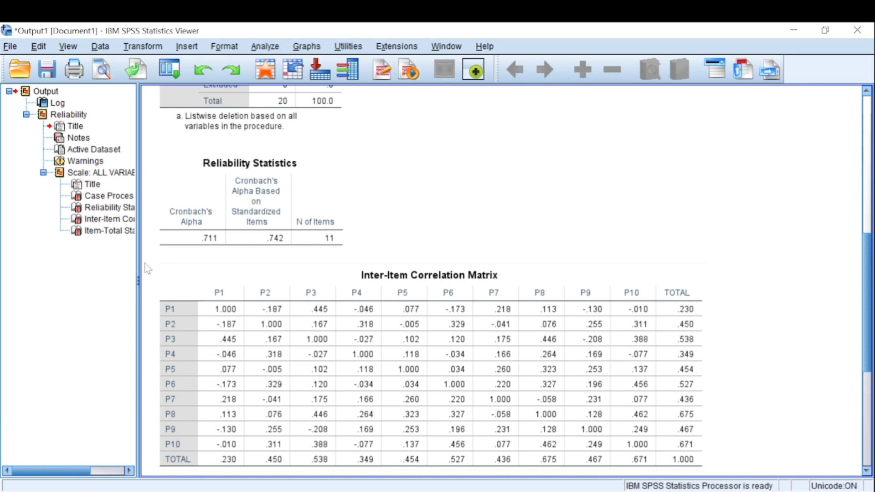
pyautogui.click(157, 266)
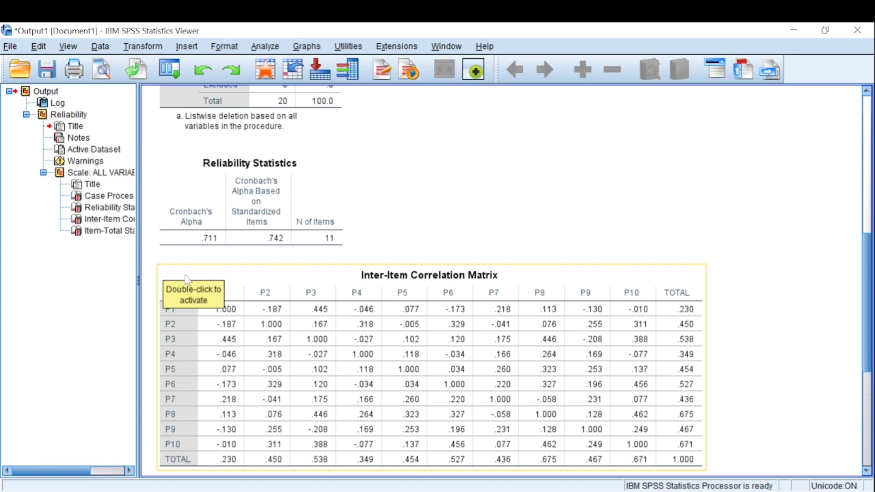
pyautogui.click(264, 243)
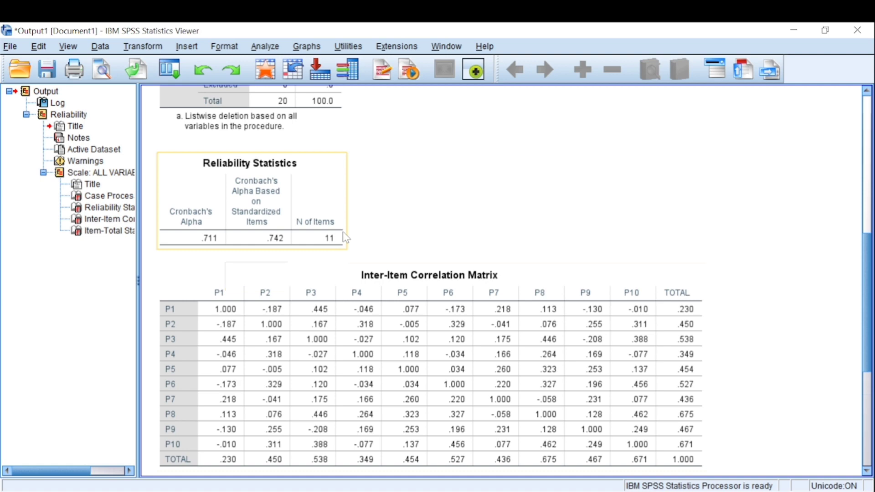
# Review the inter-item correlation matrix and compare each item's Cronbach's alpha if item deleted in the Item-Total Statistics table.
pyautogui.click(391, 283)
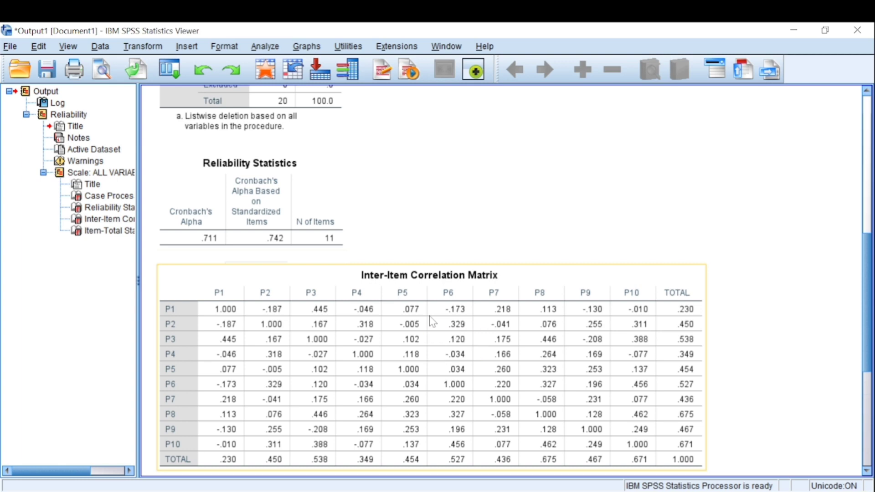
pyautogui.scroll(-8, 432, 322)
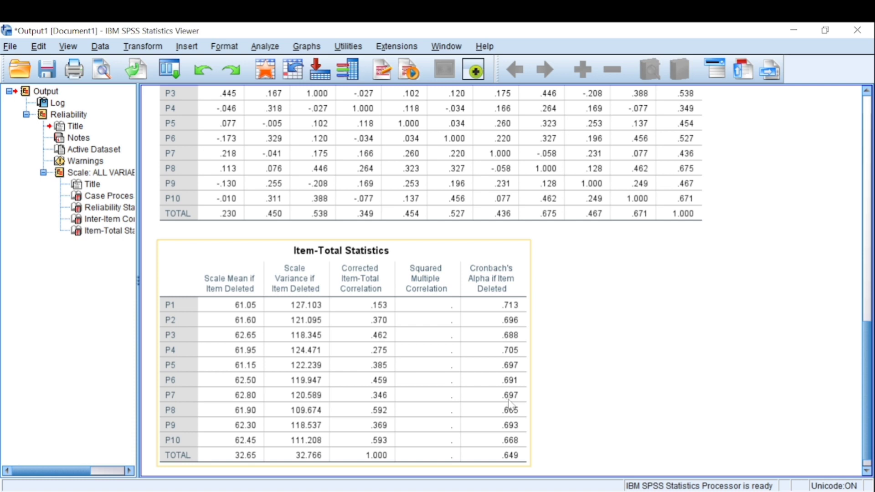
pyautogui.click(553, 352)
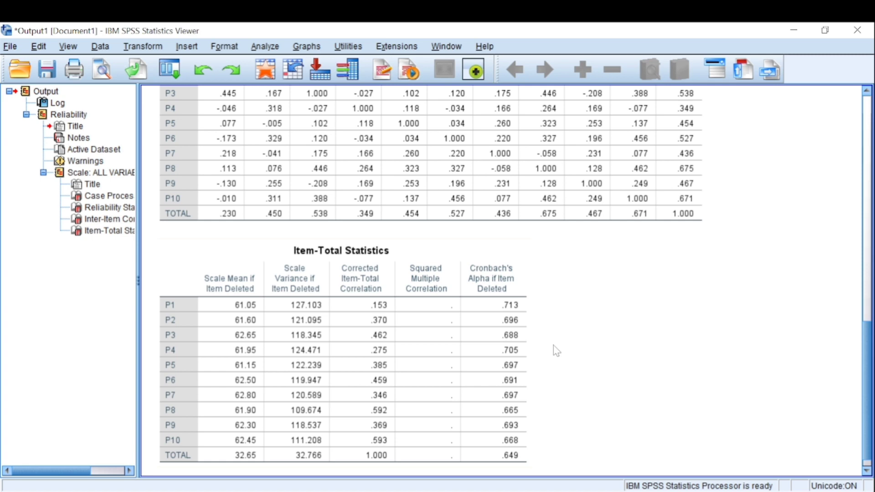
pyautogui.click(682, 186)
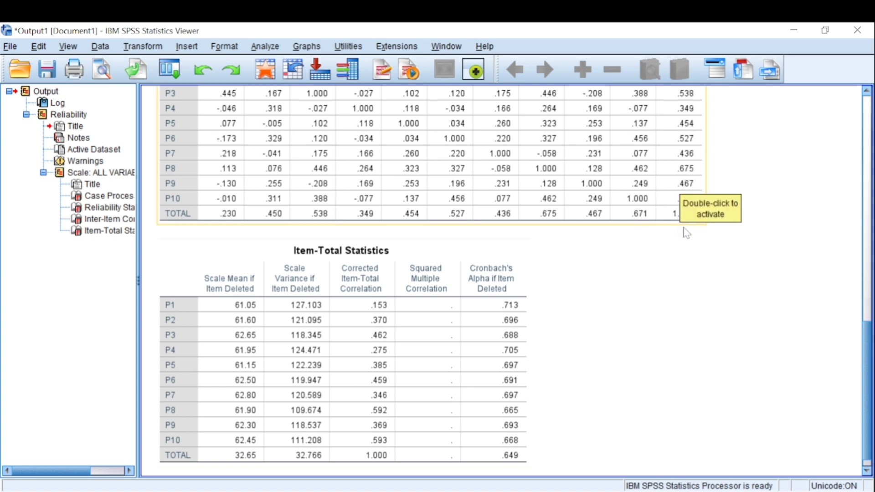
pyautogui.click(679, 255)
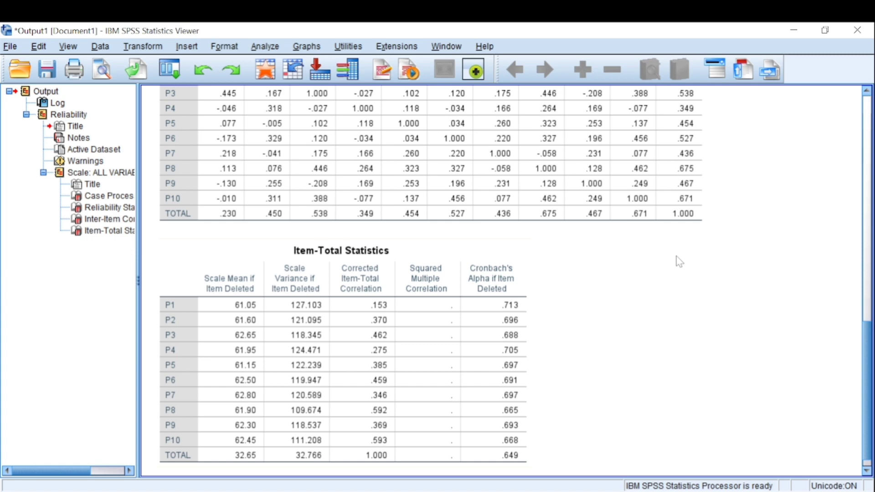
pyautogui.click(522, 319)
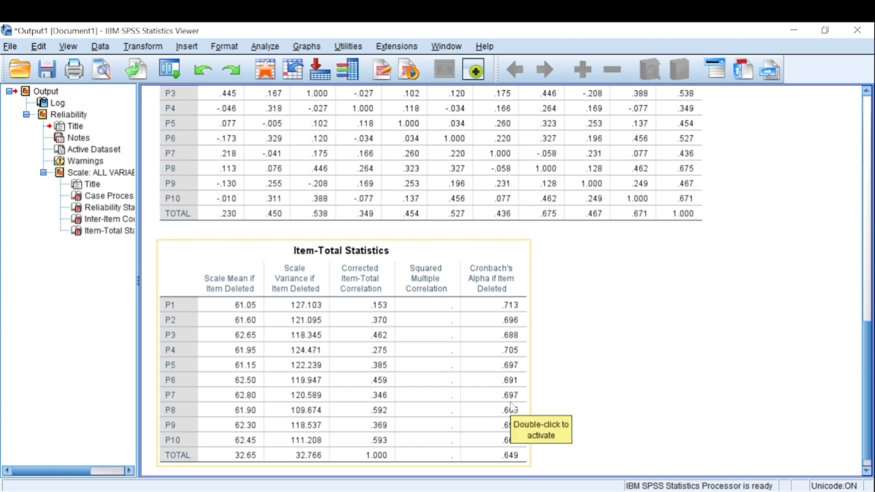
pyautogui.click(580, 423)
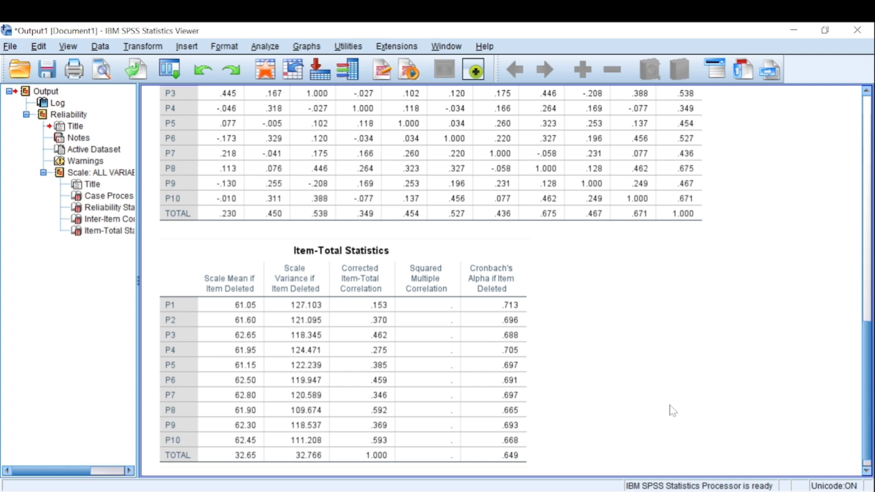
pyautogui.click(516, 424)
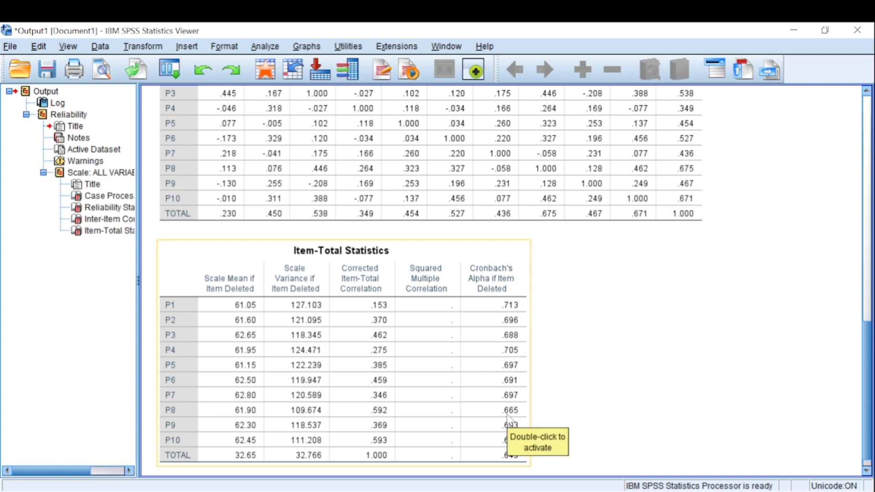
pyautogui.click(591, 416)
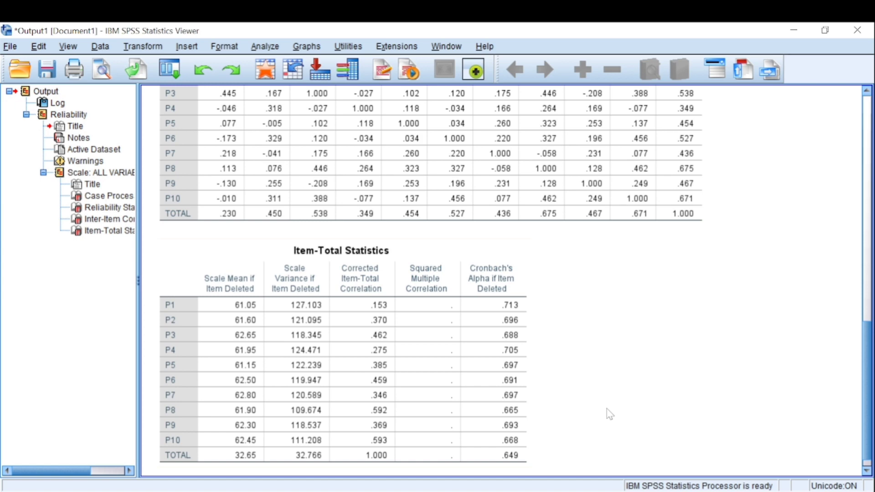
pyautogui.scroll(5, 607, 409)
pyautogui.click(608, 413)
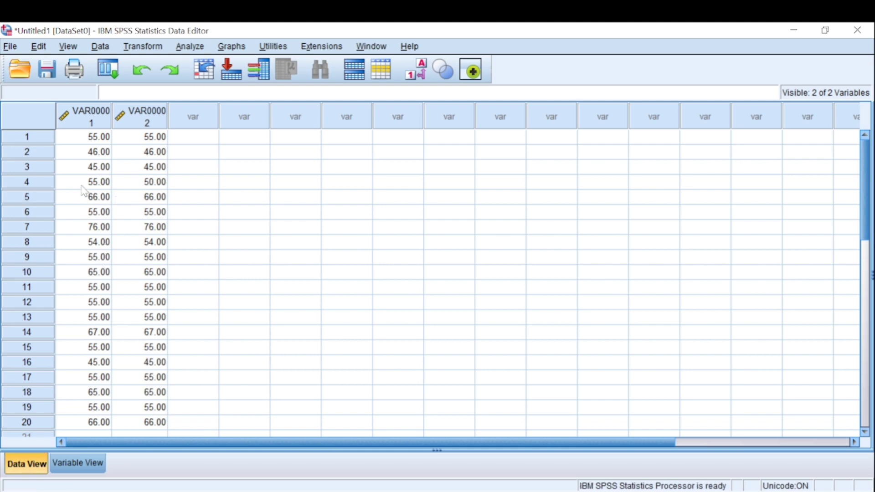
# Rename the variables VAR00001 and VAR00002 as Sebelum and Sesudah.
pyautogui.click(88, 137)
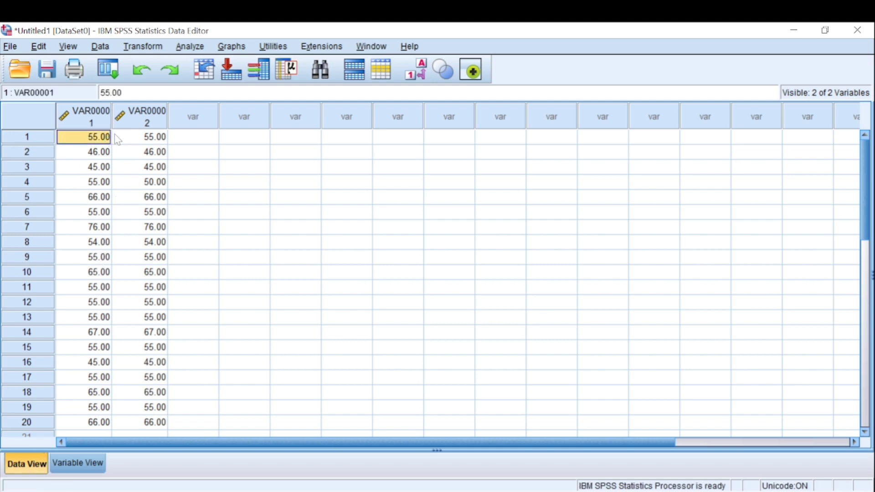
pyautogui.click(136, 137)
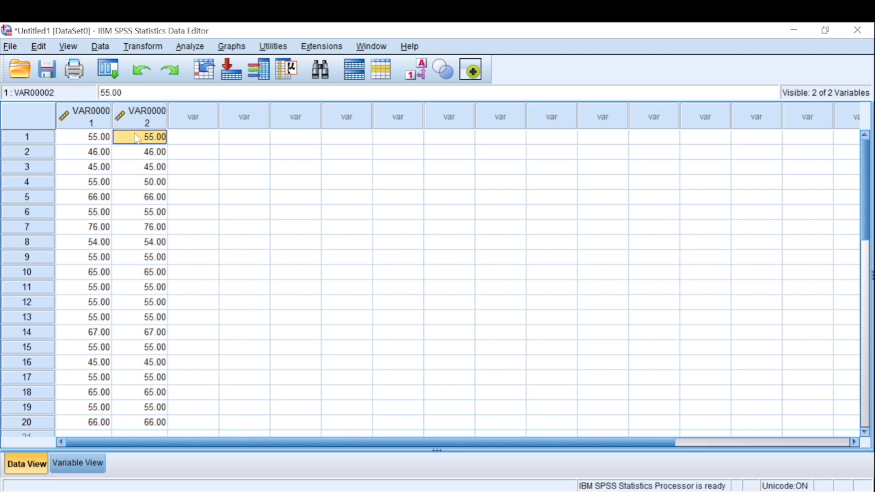
pyautogui.click(87, 128)
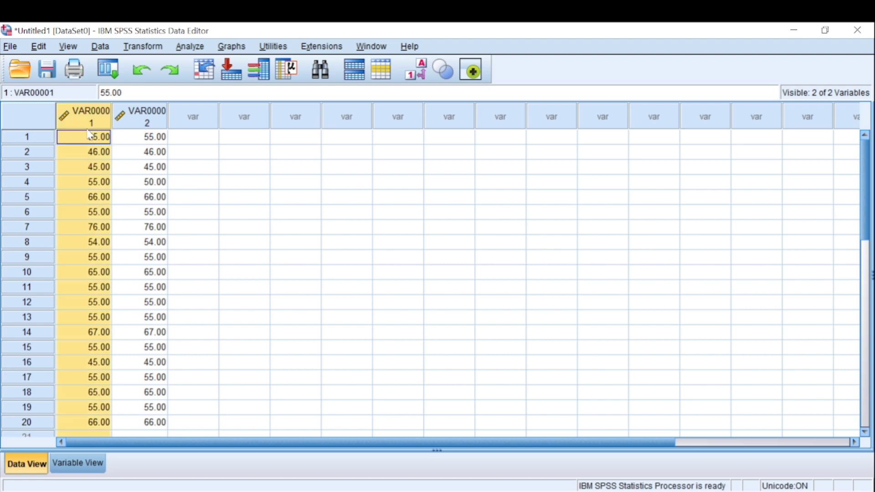
pyautogui.click(132, 140)
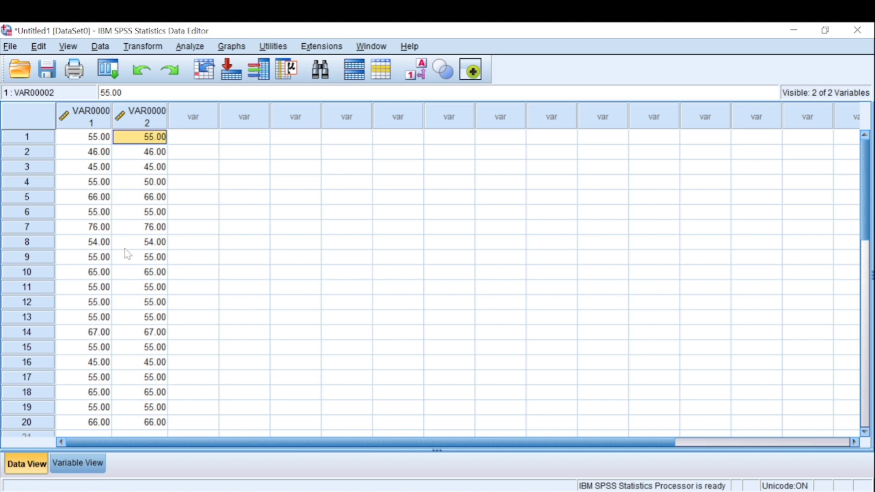
pyautogui.click(77, 467)
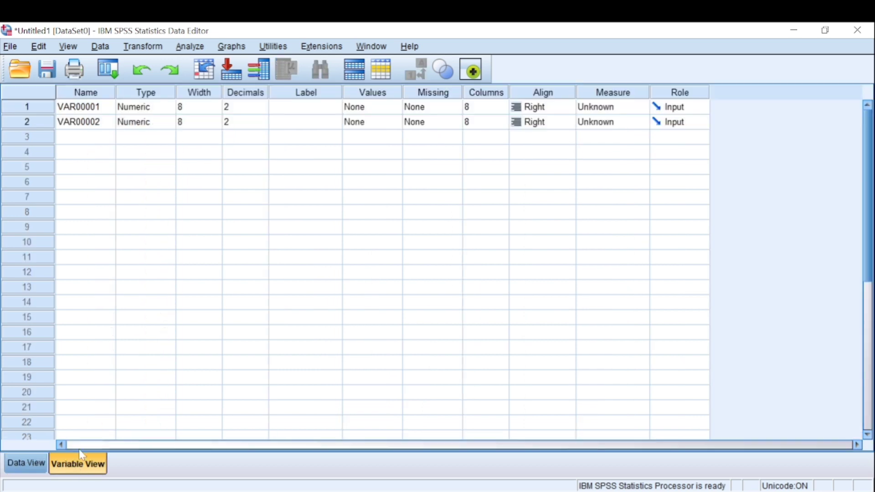
pyautogui.click(82, 107)
pyautogui.click(82, 107)
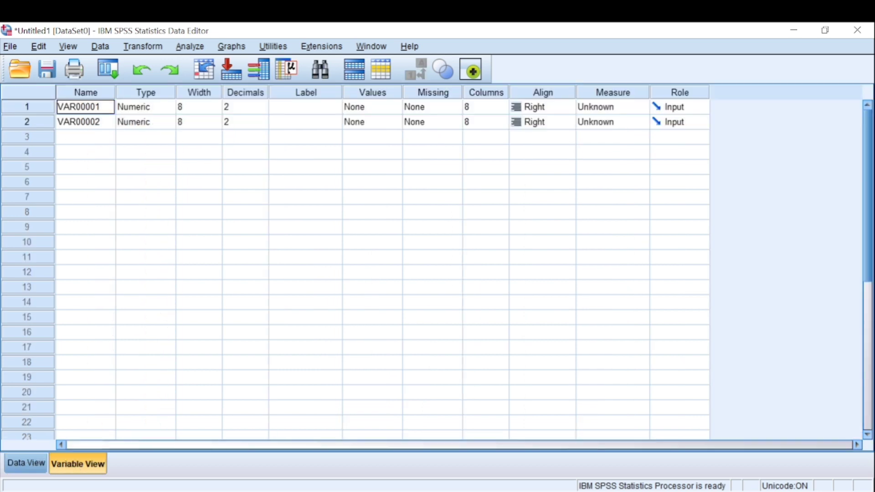
pyautogui.write('Sebelum')
pyautogui.click(88, 123)
pyautogui.write('S')
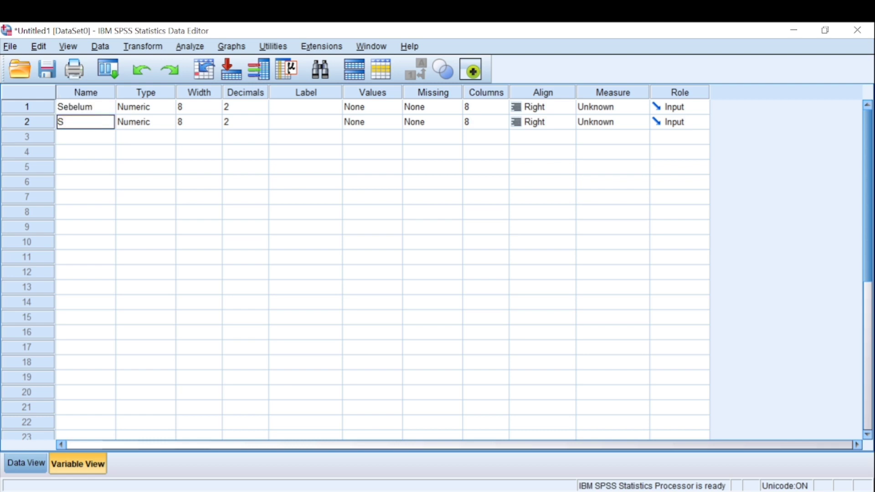
pyautogui.write('esudah')
# Set the decimals of both Sebelum and Sesudah to 0.
pyautogui.click(160, 111)
pyautogui.click(161, 122)
pyautogui.click(185, 109)
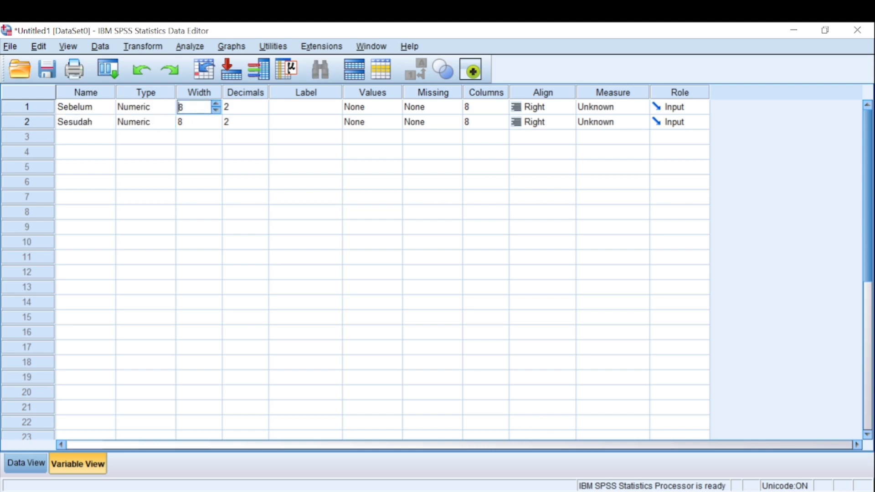
pyautogui.click(210, 124)
pyautogui.click(247, 110)
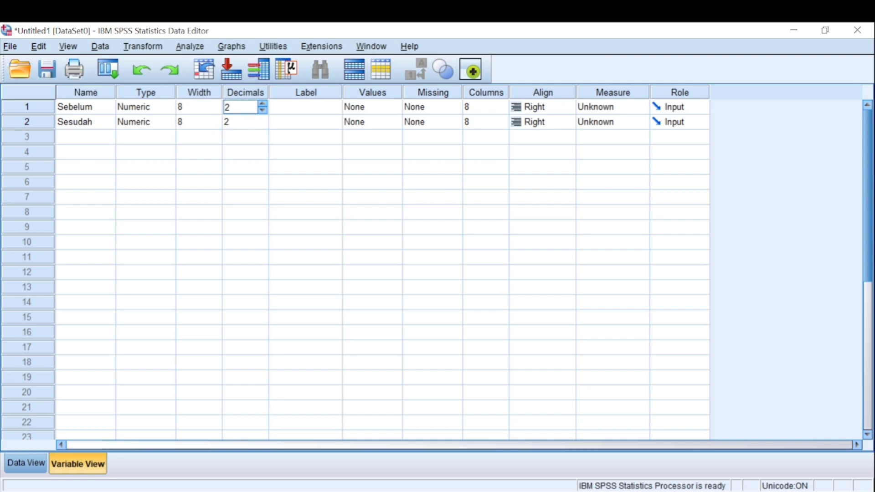
pyautogui.click(264, 112)
pyautogui.click(263, 111)
pyautogui.click(264, 121)
pyautogui.click(263, 119)
pyautogui.click(263, 126)
pyautogui.click(264, 127)
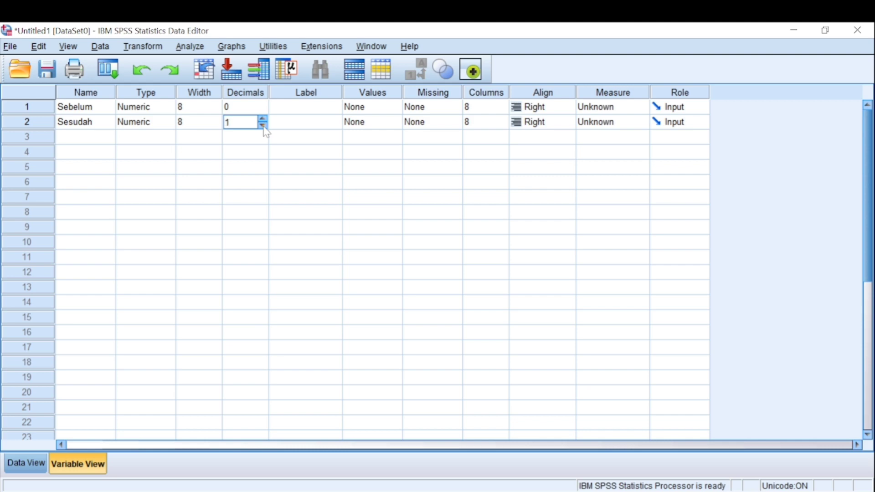
pyautogui.click(263, 127)
# Set up a Paired-Samples T Test with Sebelum as Variable1 and Sesudah as Variable2 of pair 1.
pyautogui.click(190, 47)
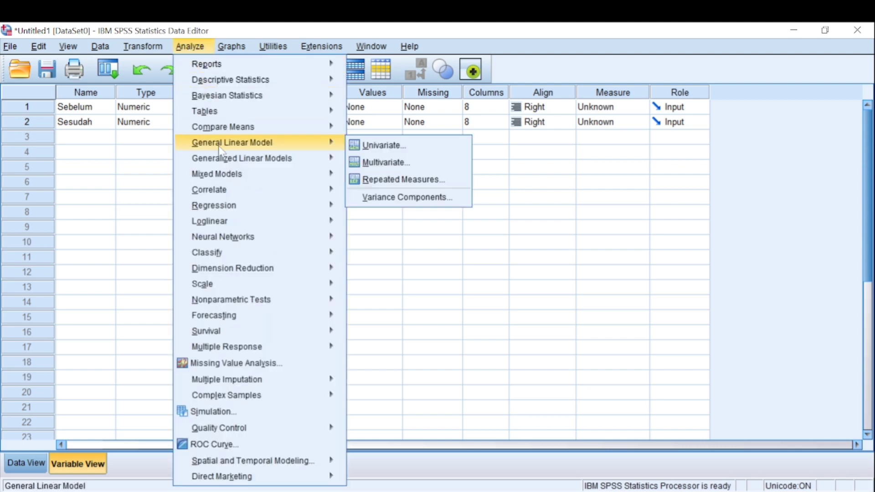
pyautogui.moveTo(232, 129)
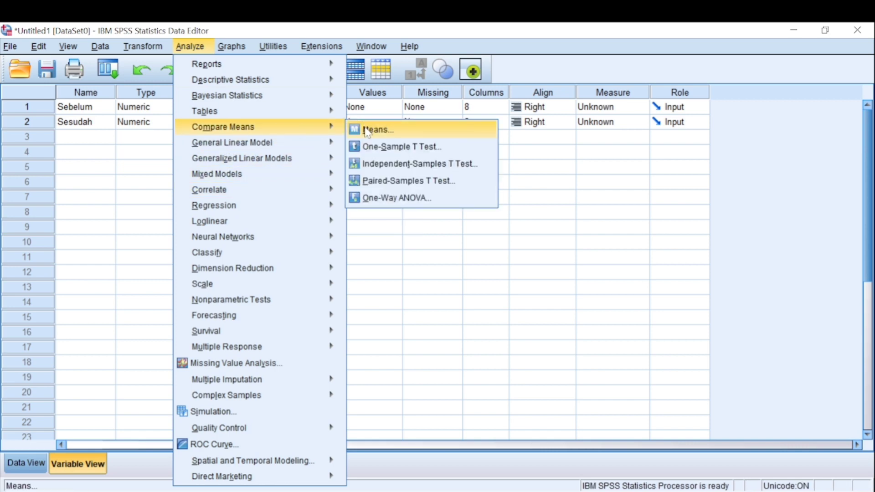
pyautogui.click(375, 184)
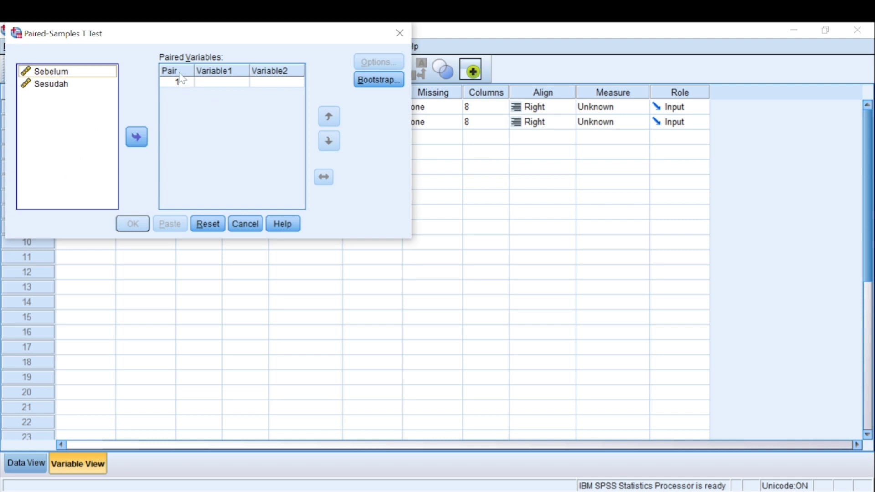
pyautogui.click(207, 86)
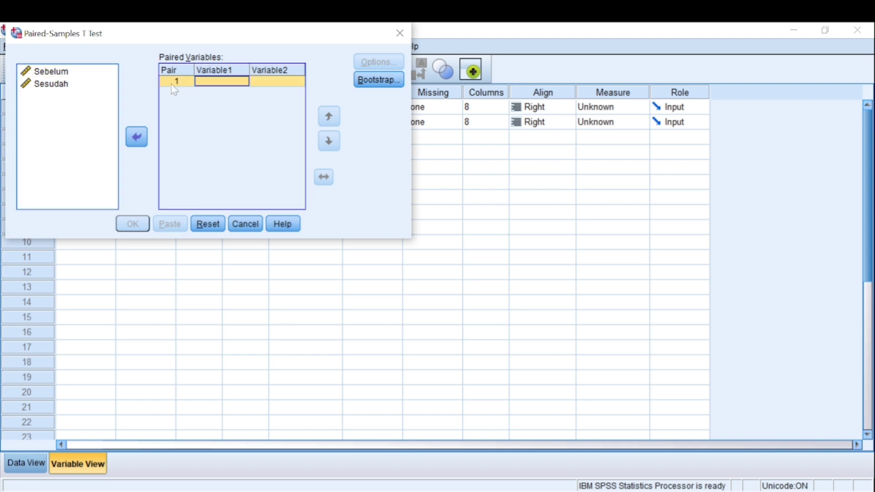
pyautogui.click(50, 73)
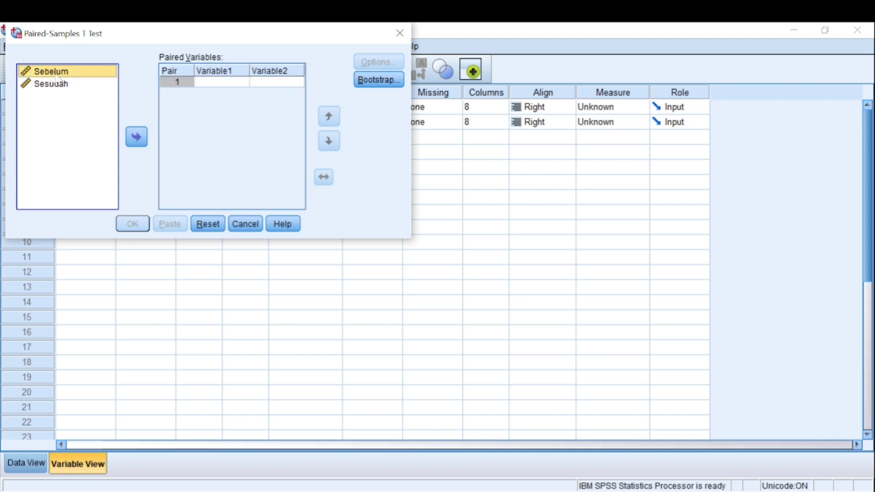
pyautogui.click(136, 138)
pyautogui.click(72, 86)
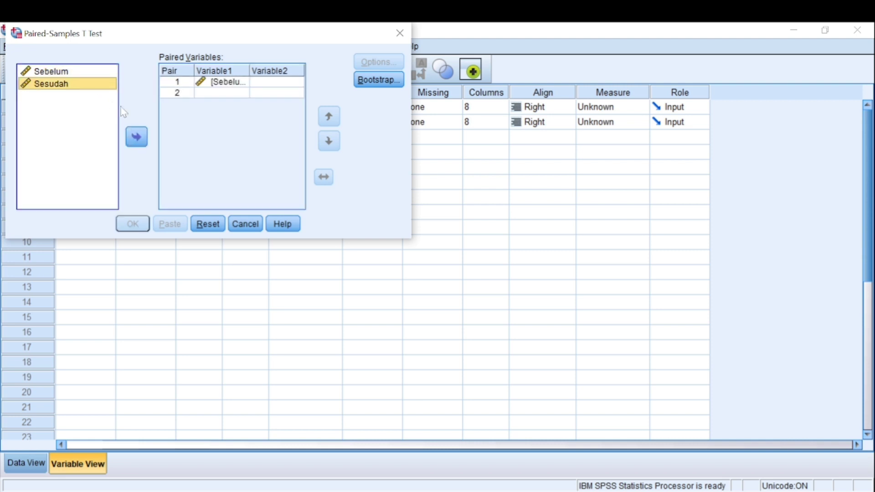
pyautogui.click(144, 139)
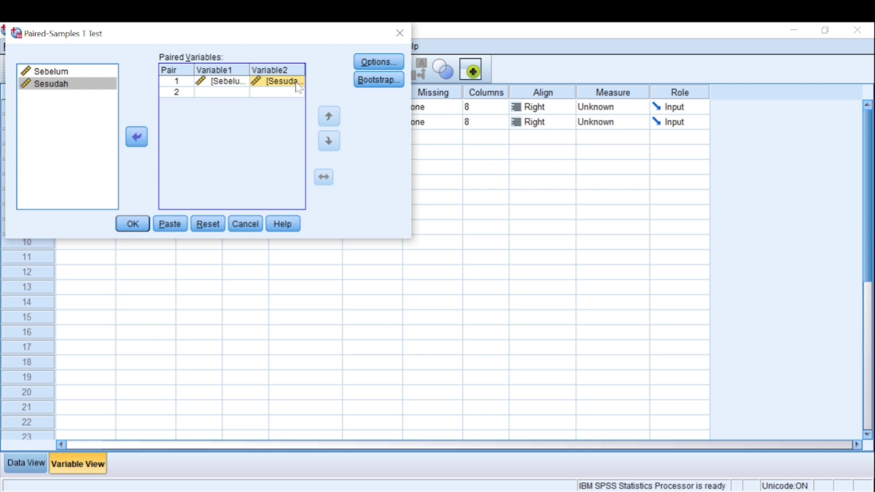
# Accept the 95% confidence interval with cases excluded analysis by analysis, and run the paired-samples t test.
pyautogui.click(369, 62)
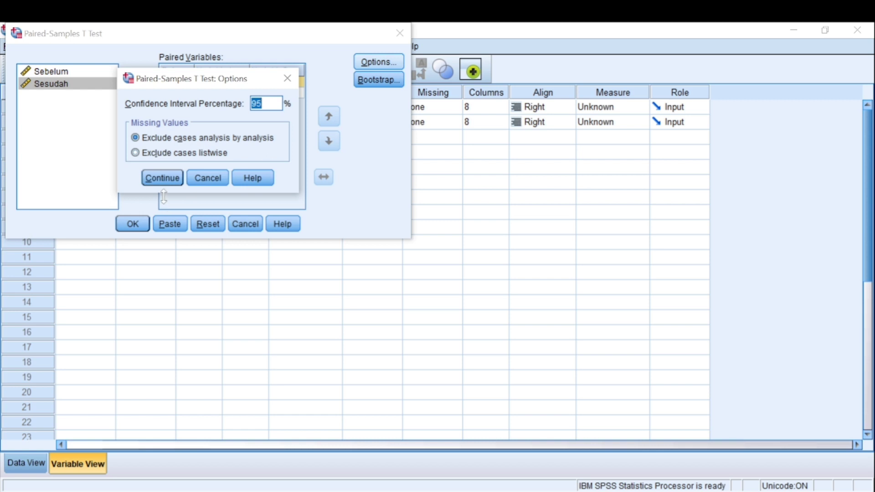
pyautogui.click(162, 178)
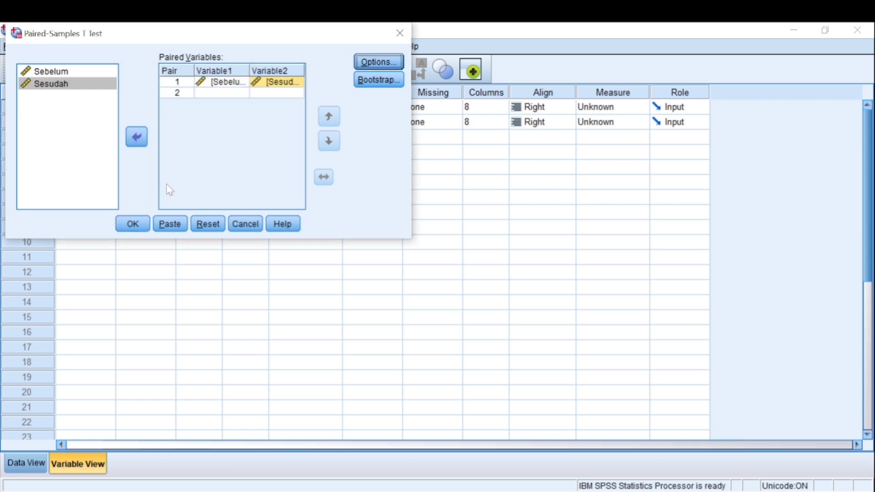
pyautogui.click(136, 220)
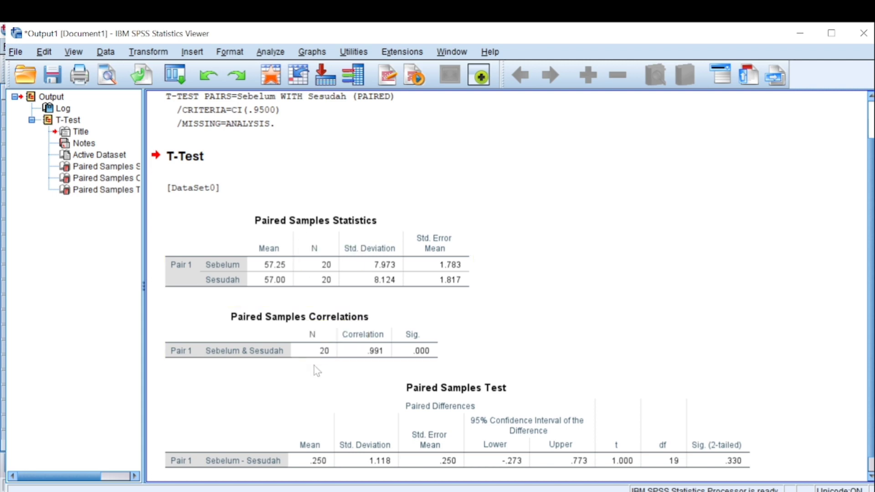
# Examine the Paired Samples Correlations and Paired Samples Test tables, including the t, df and two-tailed significance values.
pyautogui.scroll(-1, 313, 365)
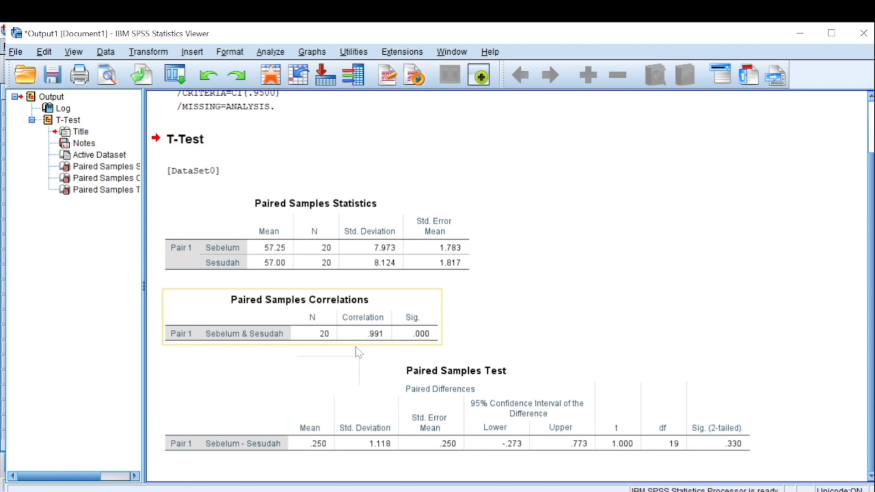
pyautogui.click(294, 375)
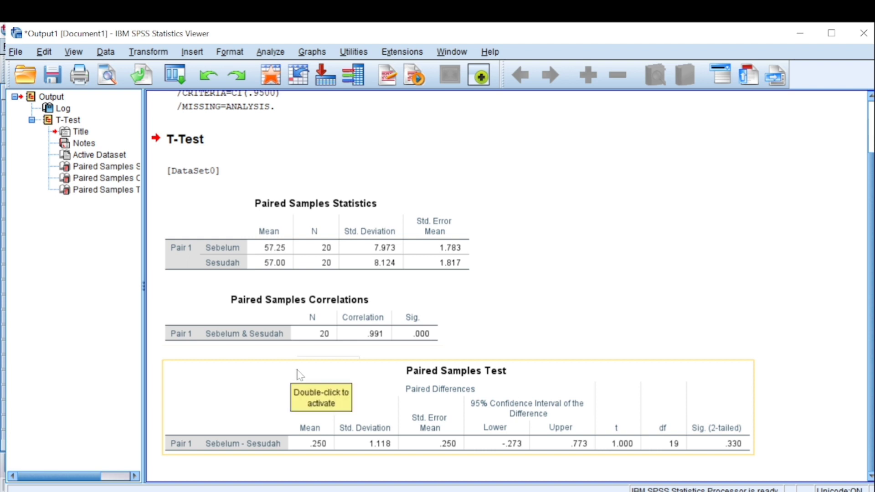
pyautogui.click(731, 461)
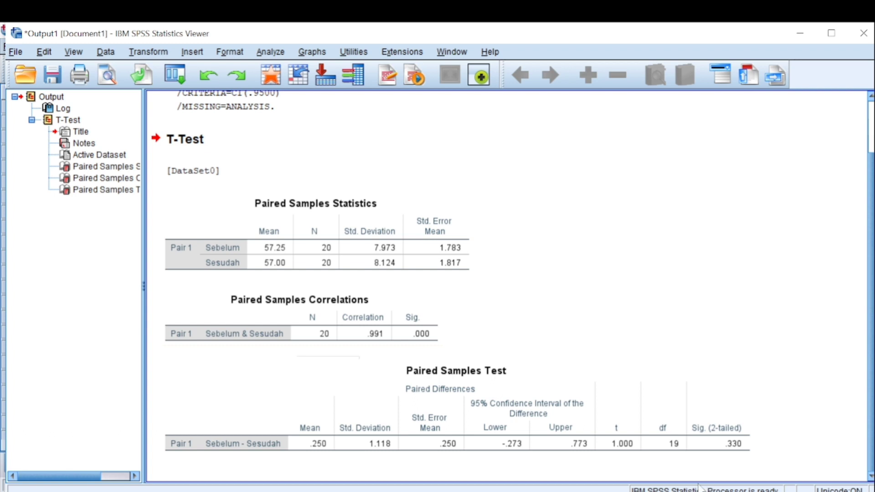
pyautogui.click(674, 447)
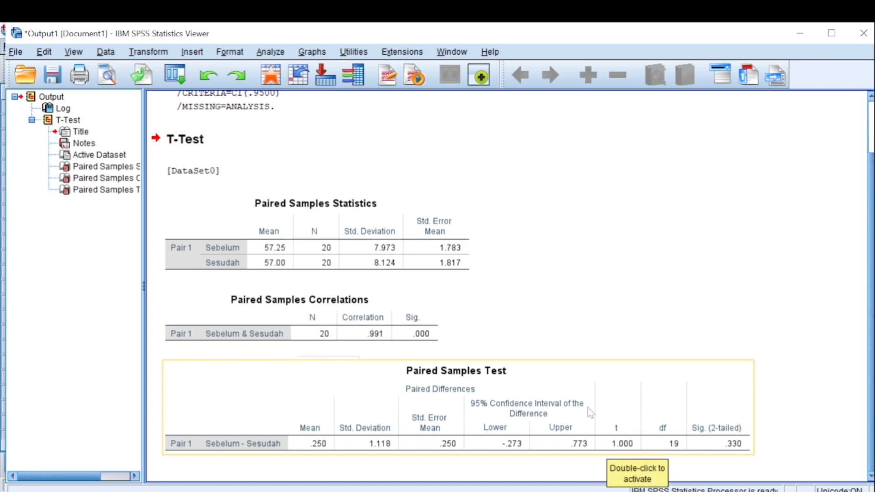
pyautogui.click(557, 303)
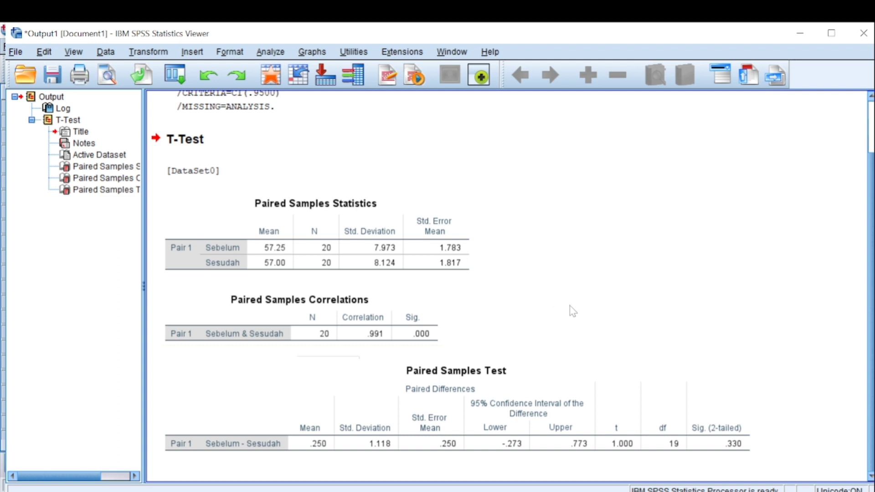
# Read the two-tailed significance value of the Sebelum - Sesudah pair in the Paired Samples Test table.
pyautogui.click(494, 406)
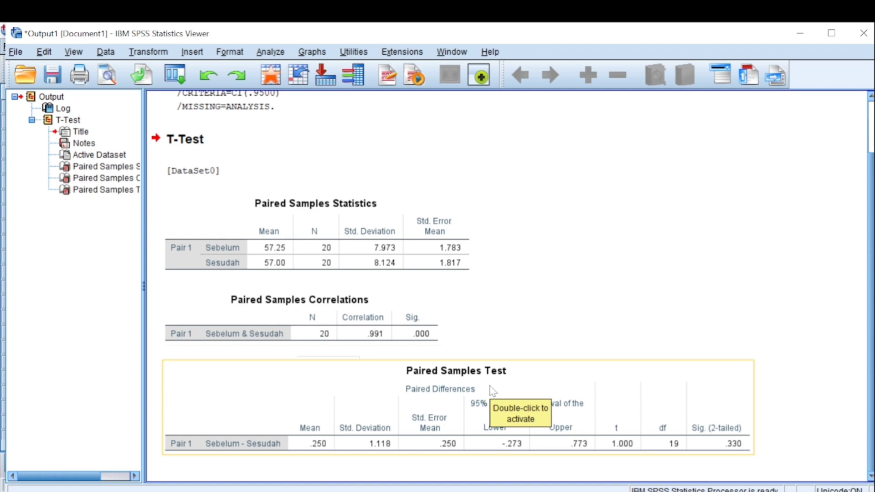
pyautogui.click(591, 355)
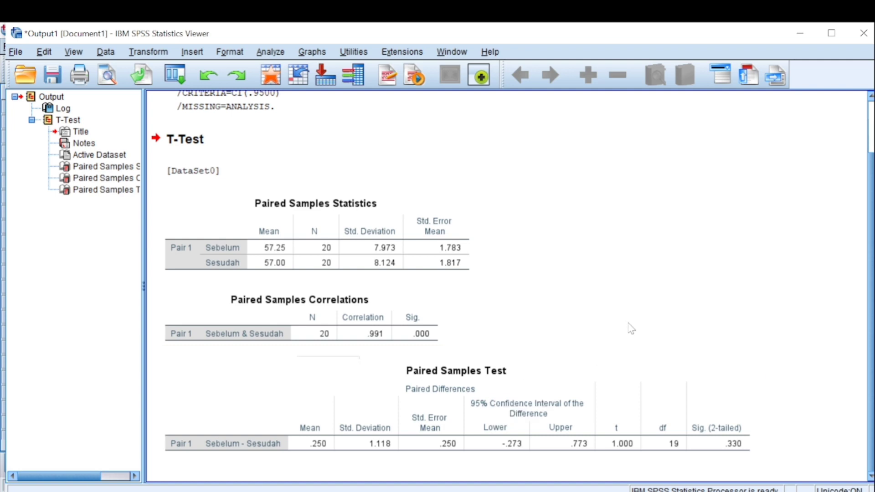
pyautogui.click(731, 393)
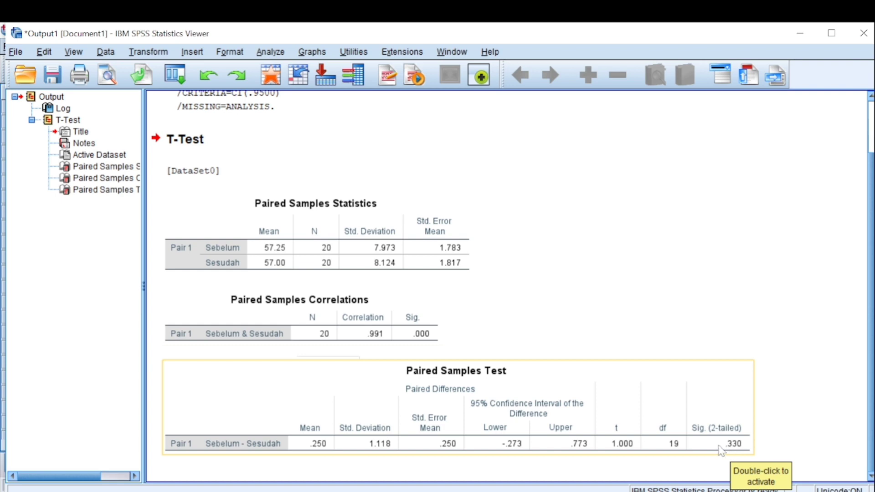
pyautogui.click(771, 433)
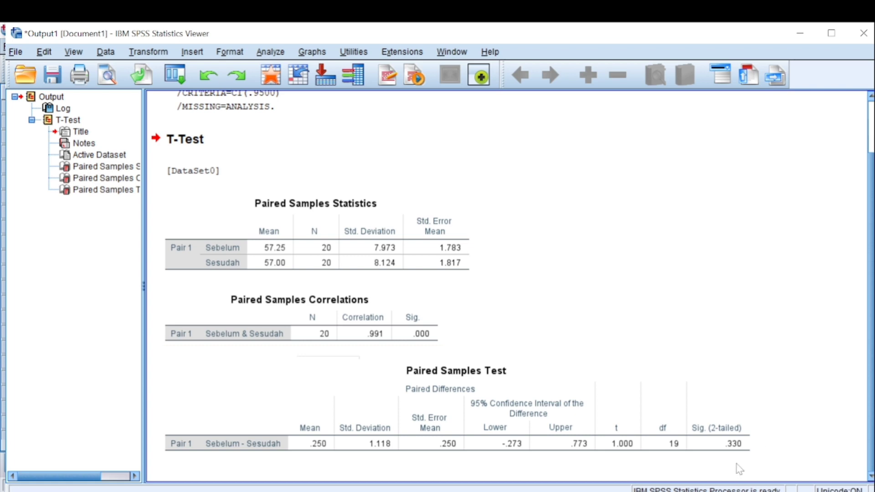
pyautogui.click(739, 452)
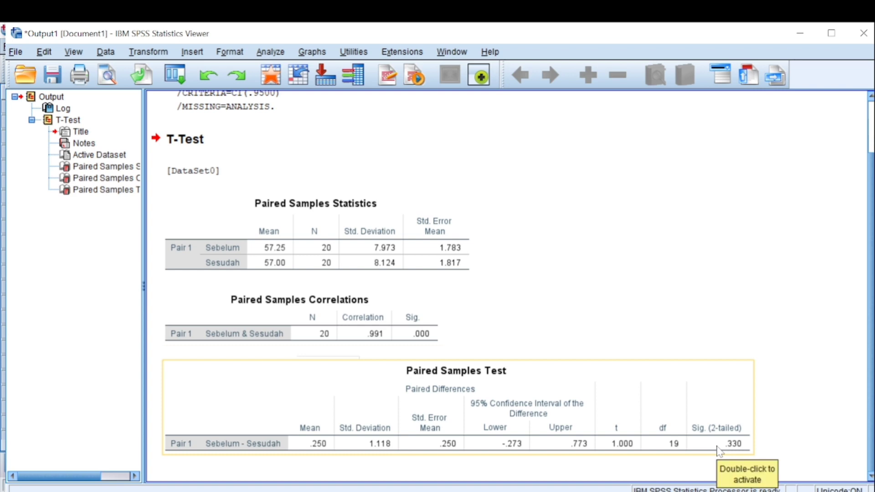
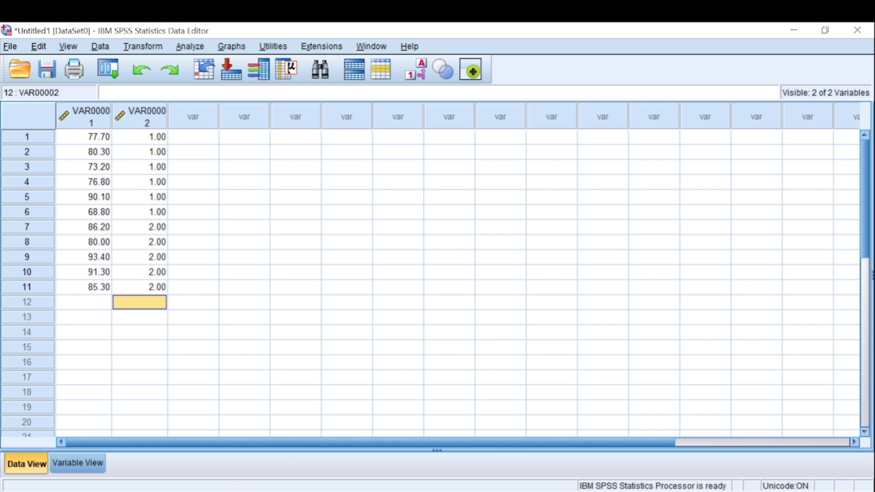
# Rename the first variable, VAR00001, as Hasil in the variable definitions of the new two-group dataset.
pyautogui.moveTo(112, 491)
pyautogui.click(83, 465)
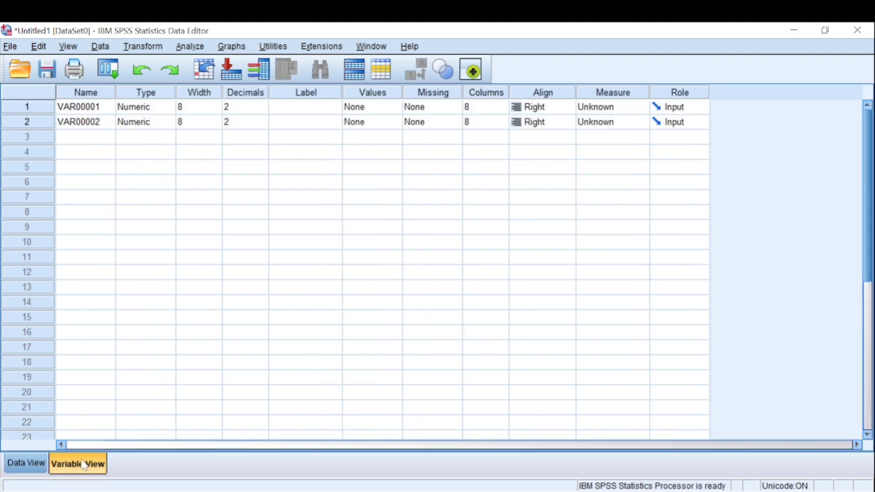
pyautogui.click(84, 113)
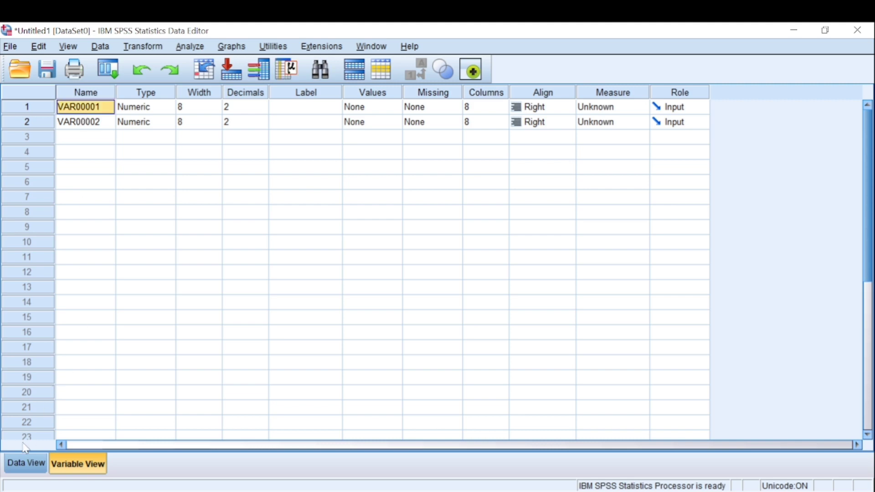
pyautogui.click(26, 461)
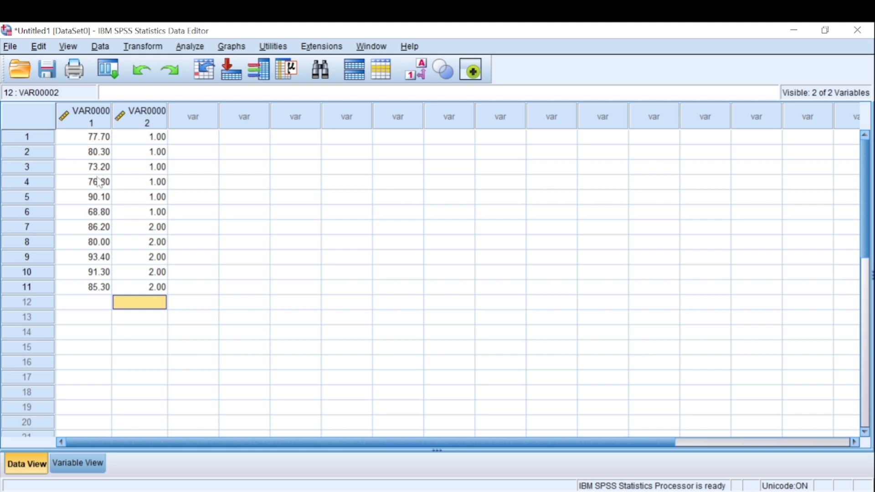
pyautogui.click(74, 466)
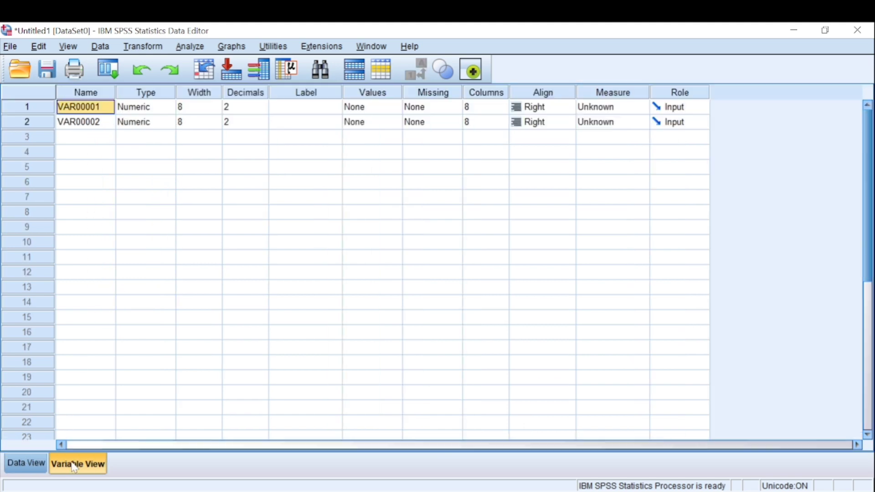
pyautogui.doubleClick(86, 110)
pyautogui.write('H')
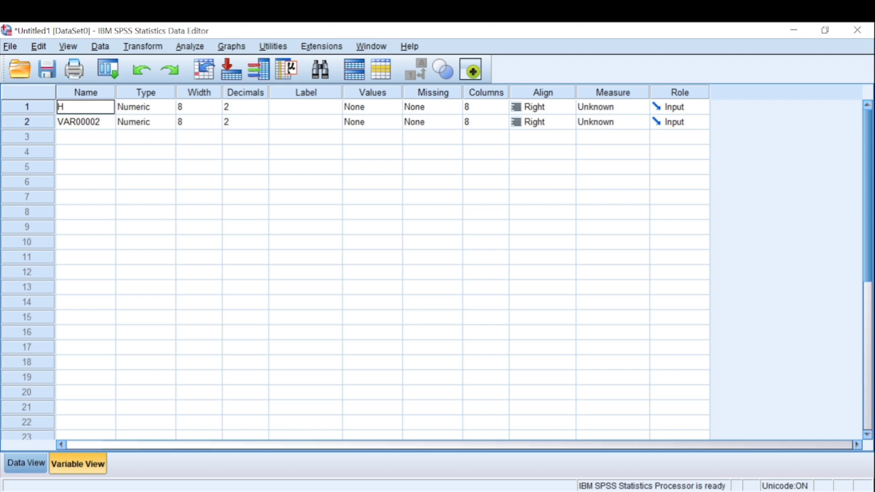
pyautogui.write('asil')
# Rename the second variable, VAR00002, as Kelompok.
pyautogui.click(86, 124)
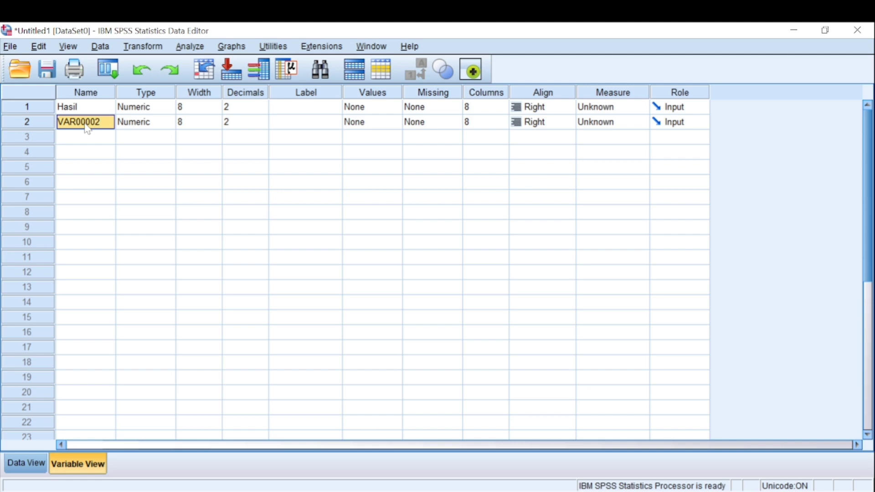
pyautogui.click(87, 128)
pyautogui.write('Ke')
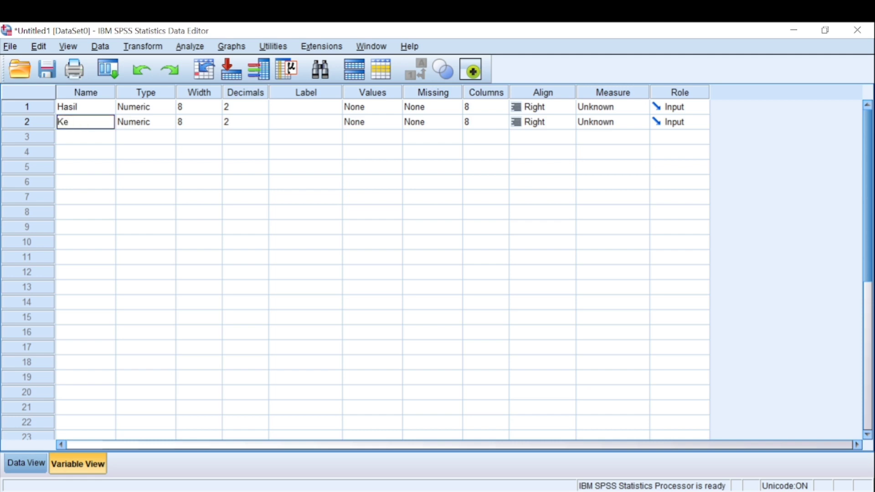
pyautogui.write('lompok')
# Set the decimals of Hasil to 1 and those of Kelompok to 0.
pyautogui.click(199, 108)
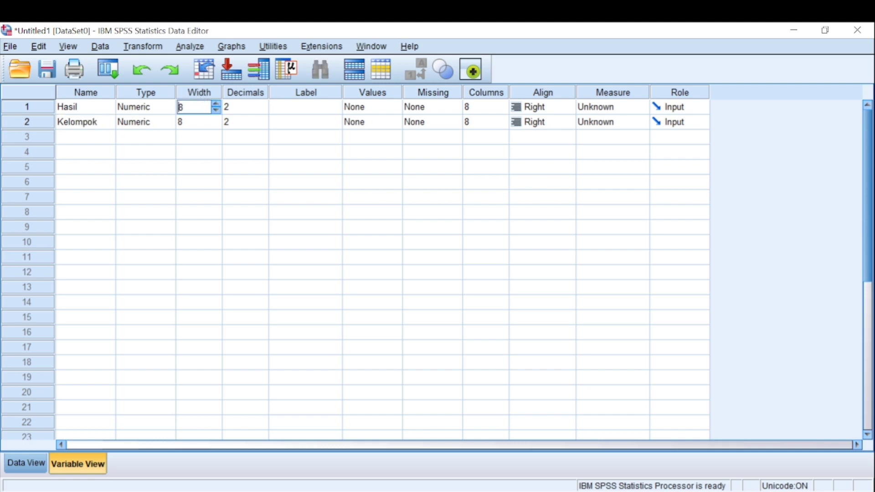
pyautogui.click(230, 107)
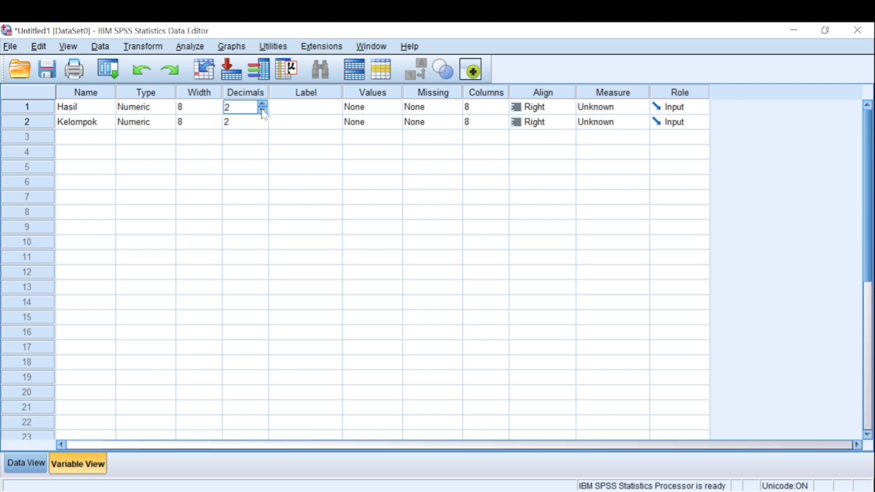
pyautogui.click(25, 461)
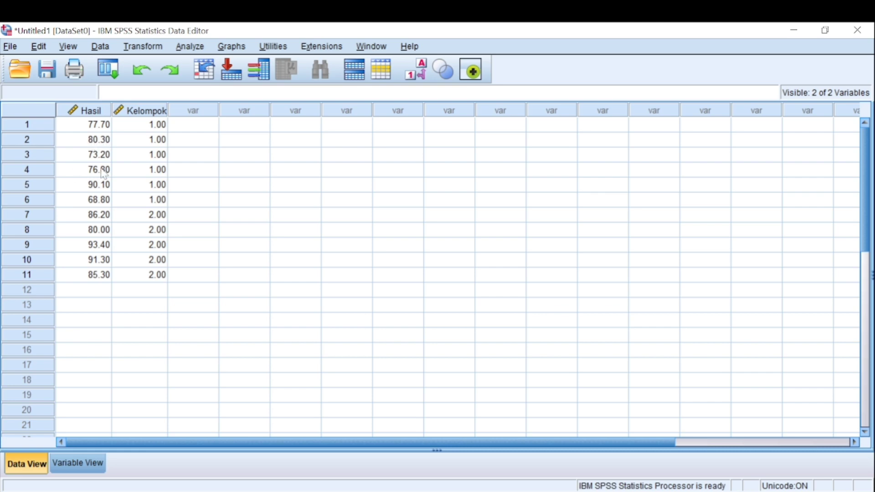
pyautogui.click(84, 469)
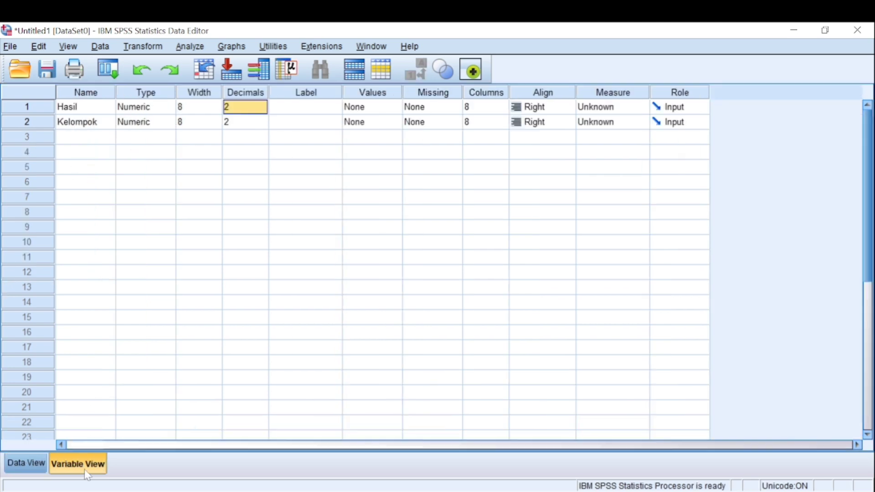
pyautogui.click(263, 108)
pyautogui.click(262, 111)
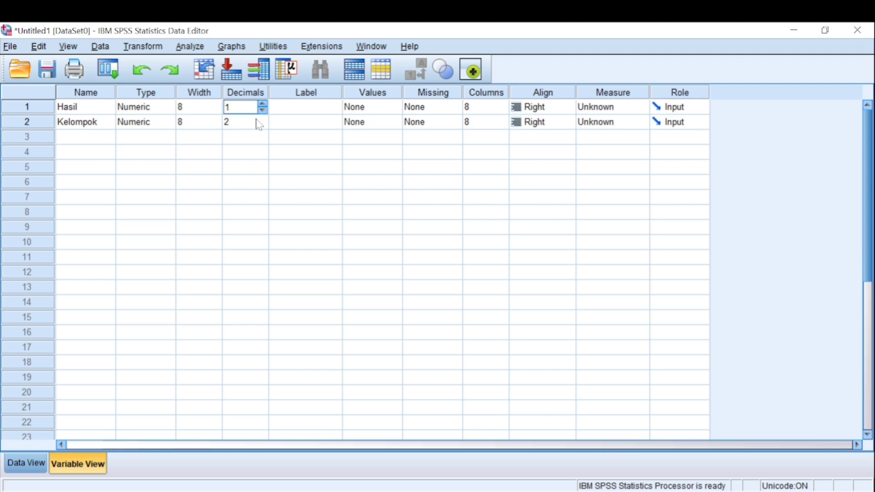
pyautogui.click(259, 124)
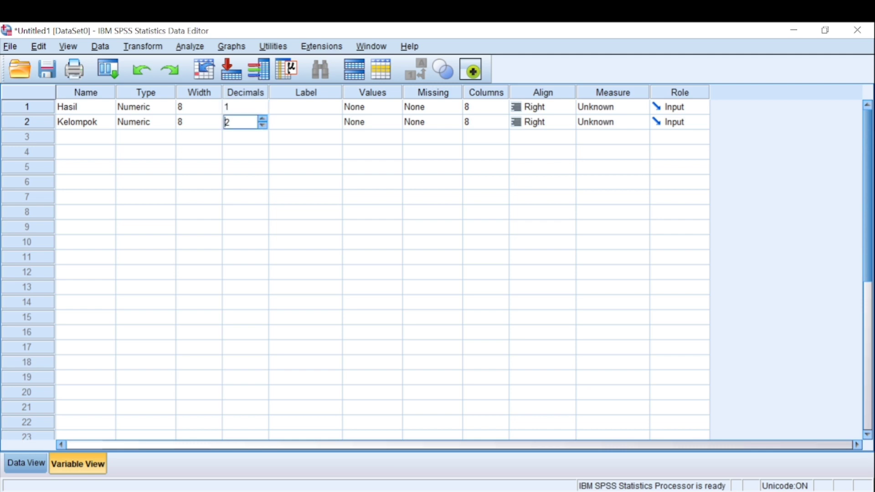
pyautogui.click(263, 124)
pyautogui.click(262, 125)
# Add a value label to the Kelompok variable that defines value 1 as Kelompok A.
pyautogui.click(379, 124)
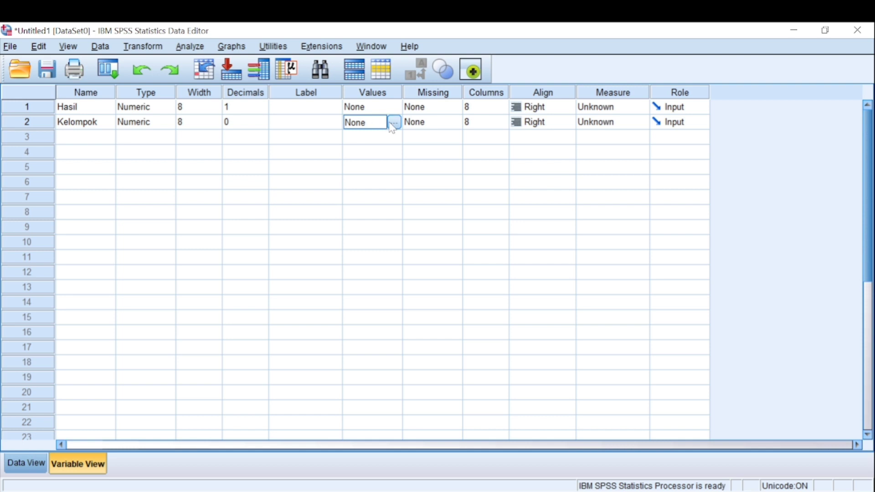
pyautogui.click(394, 123)
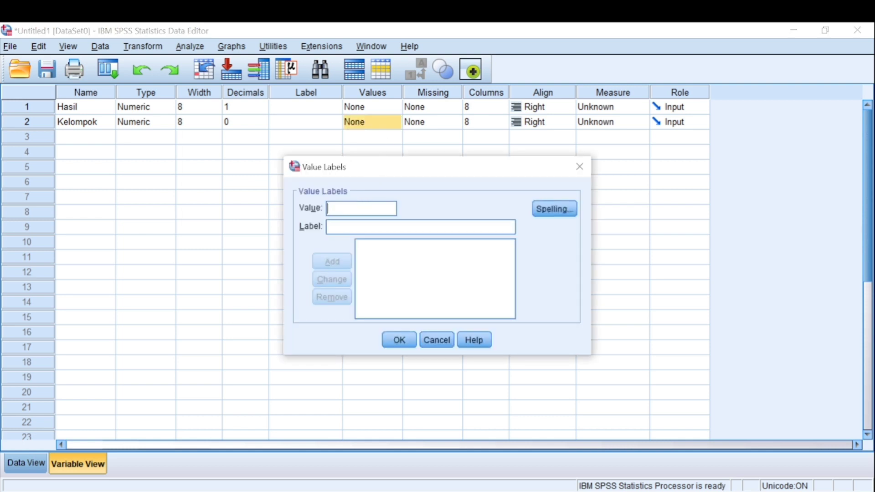
pyautogui.write('1')
pyautogui.click(329, 227)
pyautogui.write('Ke')
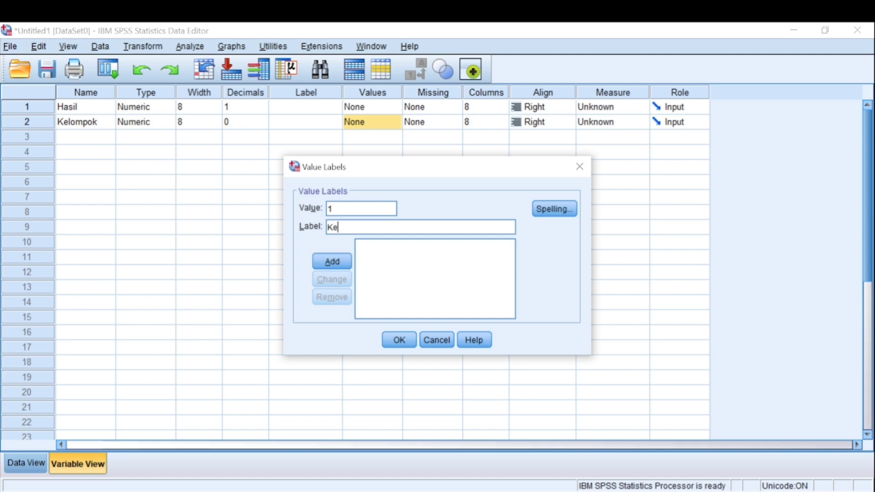
pyautogui.write('lompok A')
pyautogui.click(332, 262)
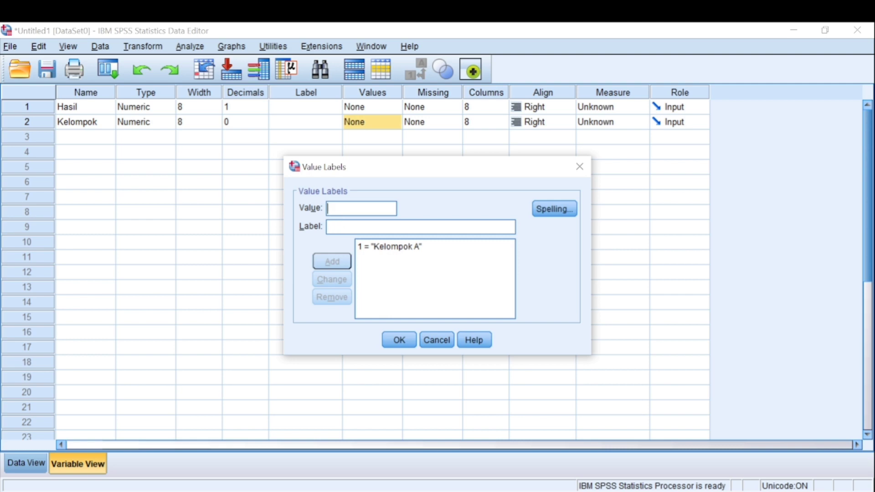
# Try to define value 2 as Kelompok B and close the Kelompok value labels.
pyautogui.write('2')
pyautogui.click(329, 227)
pyautogui.write('Kelompok')
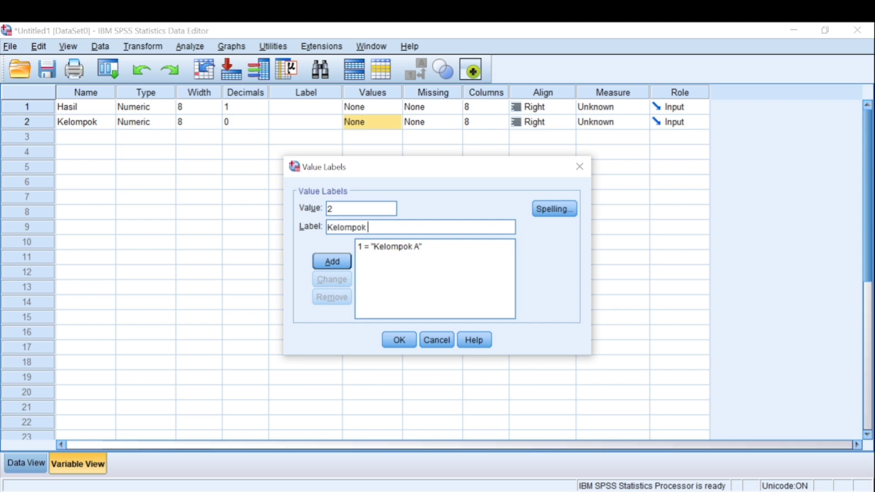
pyautogui.write(' B')
pyautogui.click(399, 340)
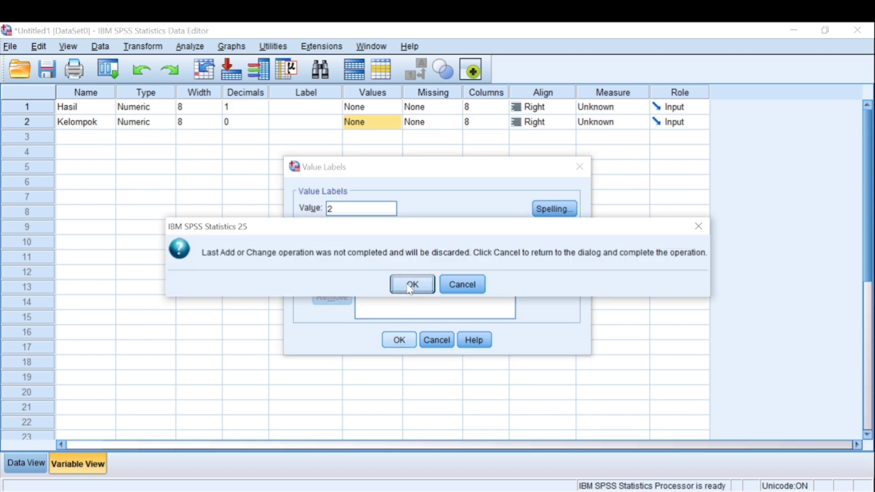
pyautogui.click(410, 286)
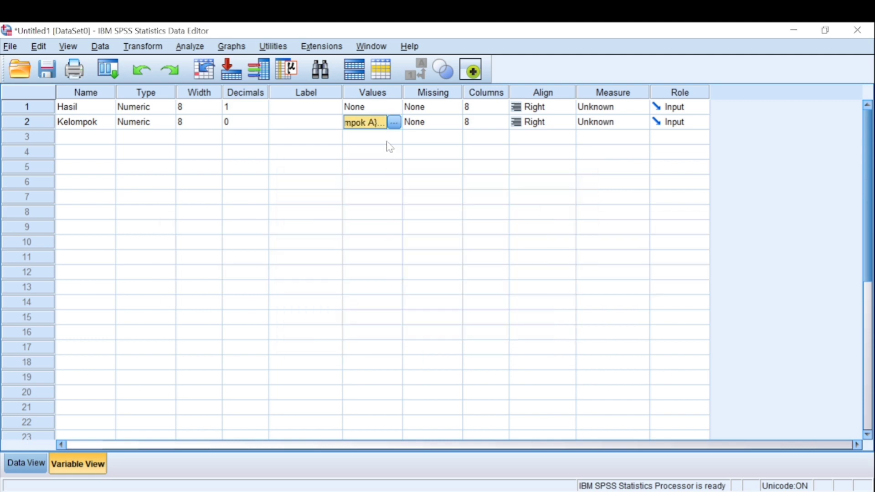
# Reopen the value labels of Kelompok, add value 2 as Kelompok B and accept the labels.
pyautogui.click(395, 122)
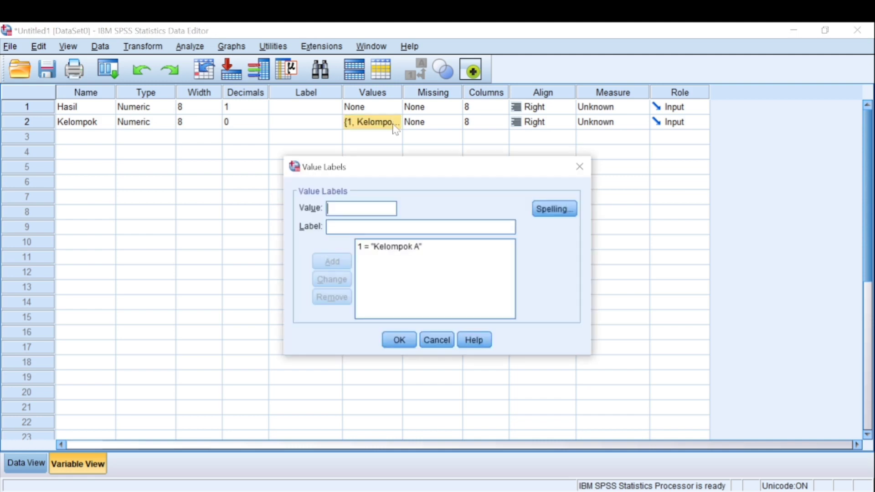
pyautogui.write('2')
pyautogui.press('Tab')
pyautogui.write('K')
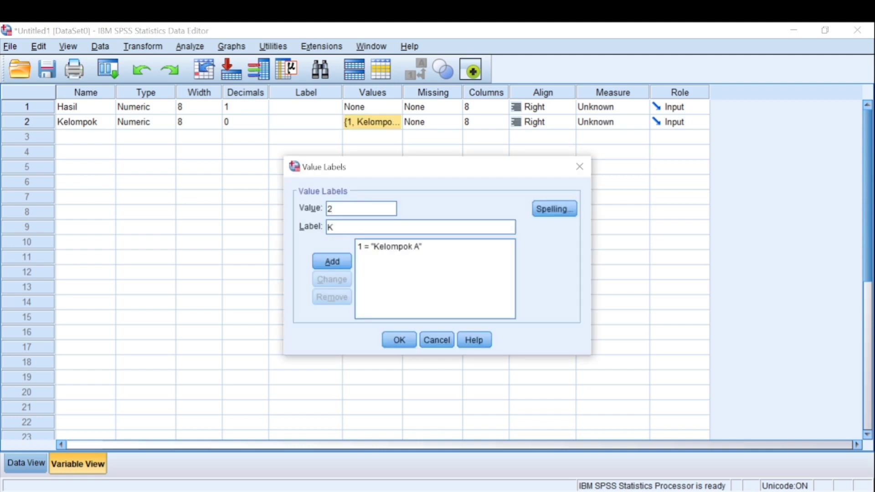
pyautogui.write('elompok B')
pyautogui.click(336, 263)
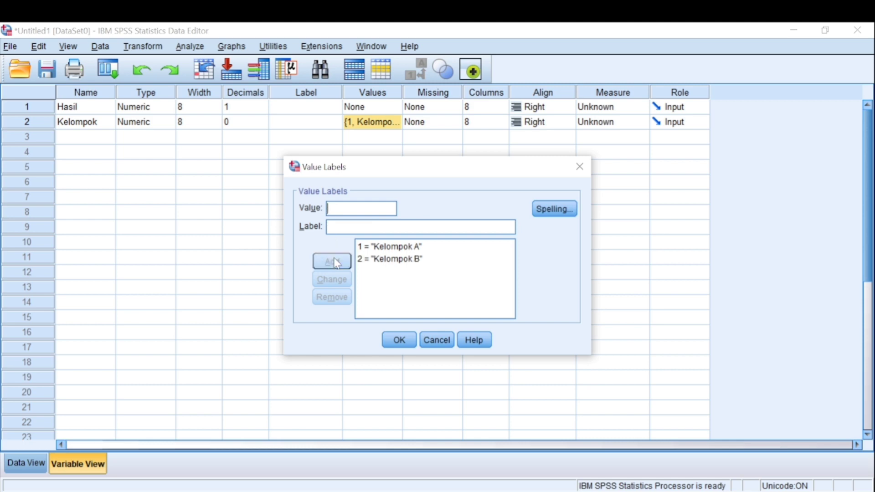
pyautogui.click(397, 340)
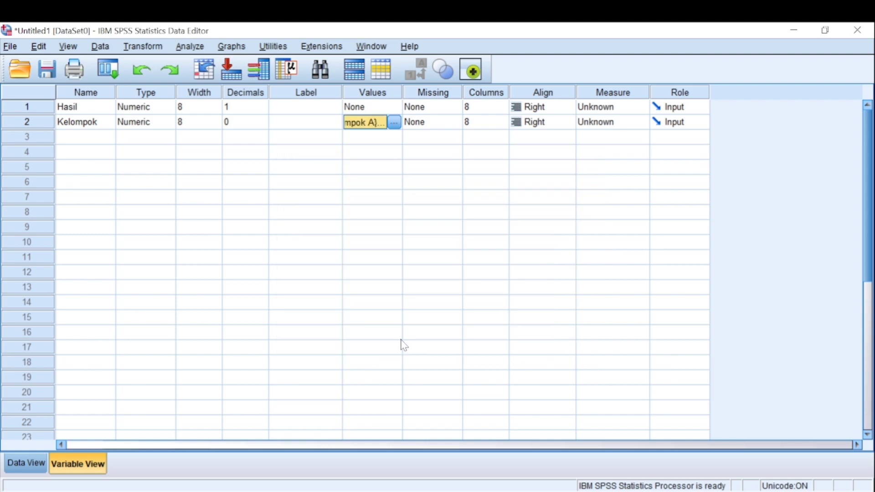
# Set up an Independent-Samples T Test on the data with Hasil as test variable and Kelompok as grouping variable.
pyautogui.click(34, 468)
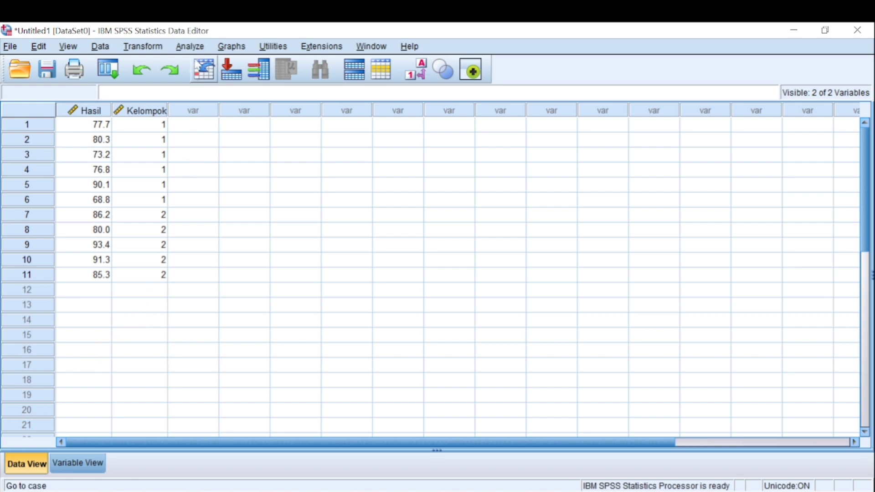
pyautogui.click(189, 47)
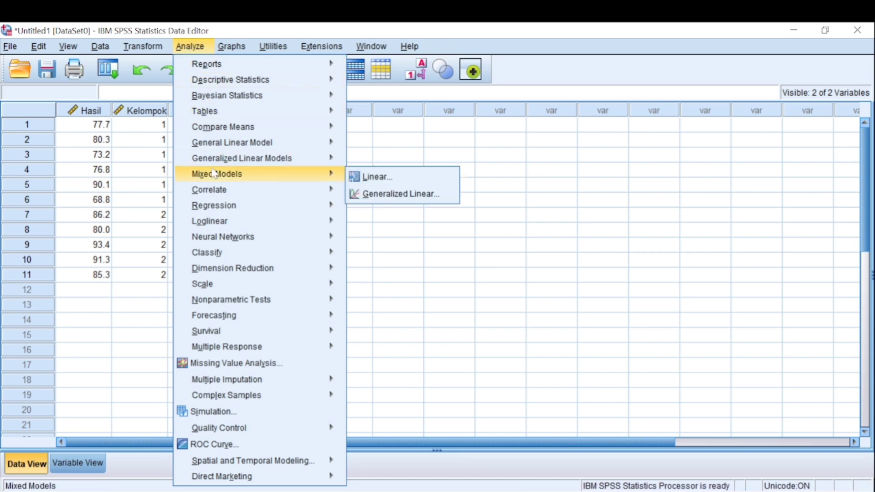
pyautogui.moveTo(229, 125)
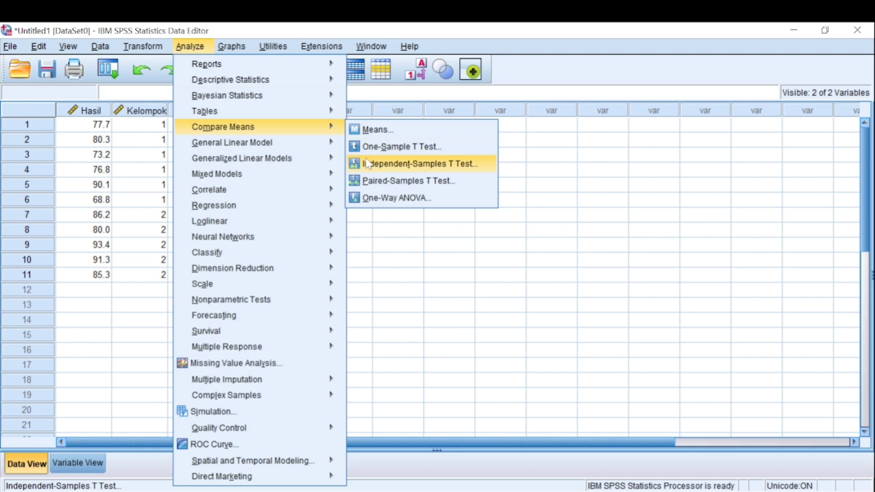
pyautogui.click(381, 164)
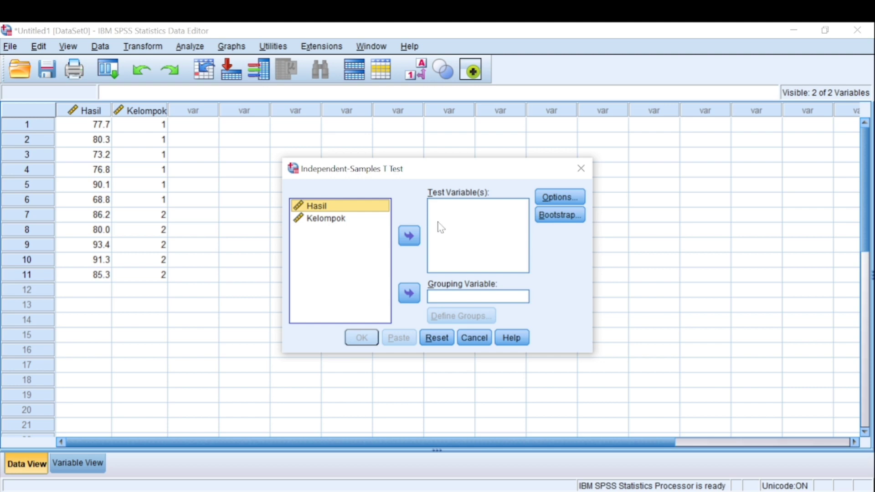
pyautogui.click(408, 235)
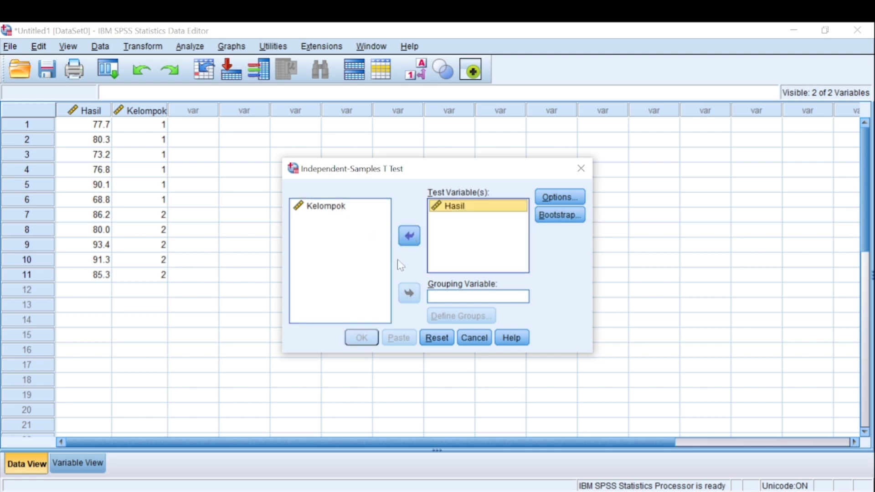
pyautogui.click(339, 209)
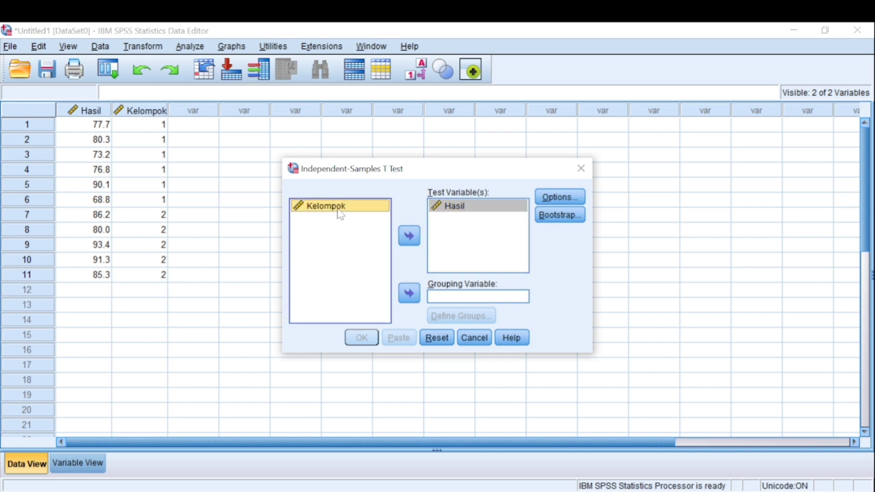
pyautogui.click(409, 294)
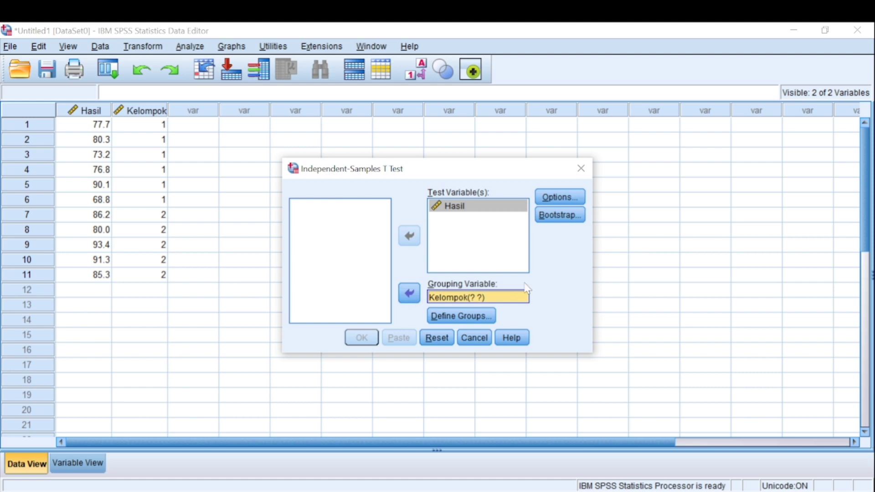
# Define the Kelompok groups with the specified values 1 and 2 and run the independent-samples t test.
pyautogui.click(454, 321)
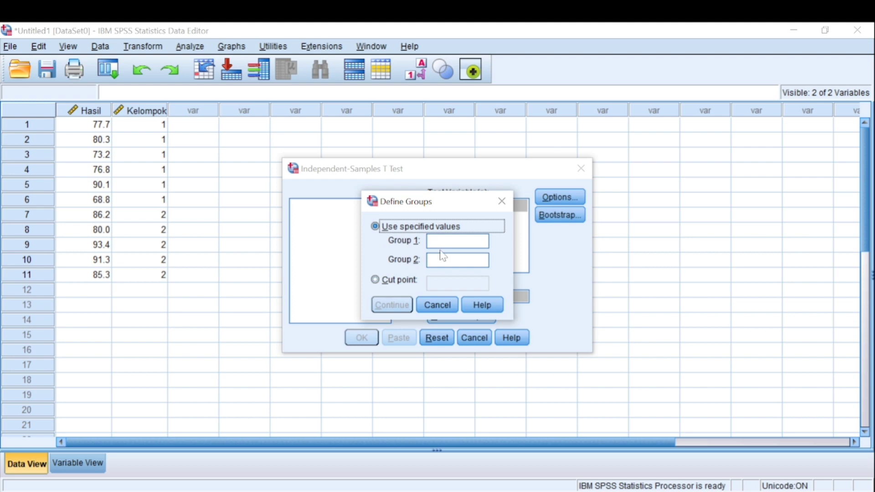
pyautogui.press('Tab')
pyautogui.write('1')
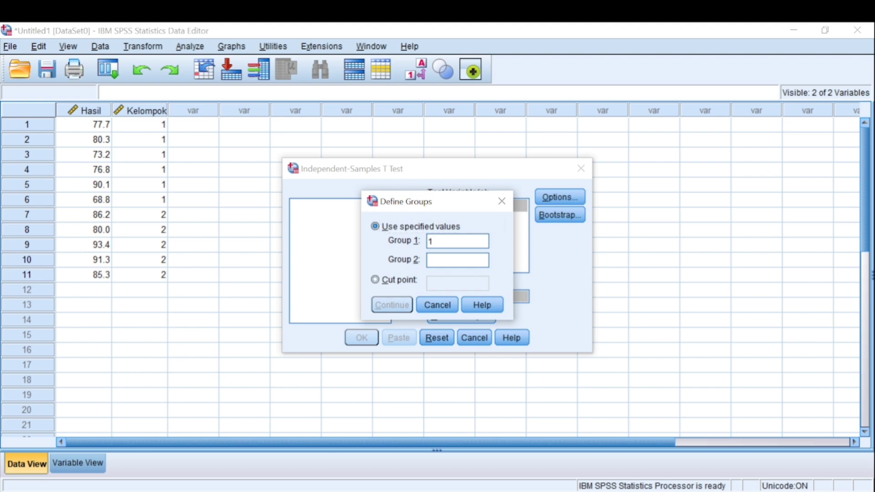
pyautogui.press('Tab')
pyautogui.write('2')
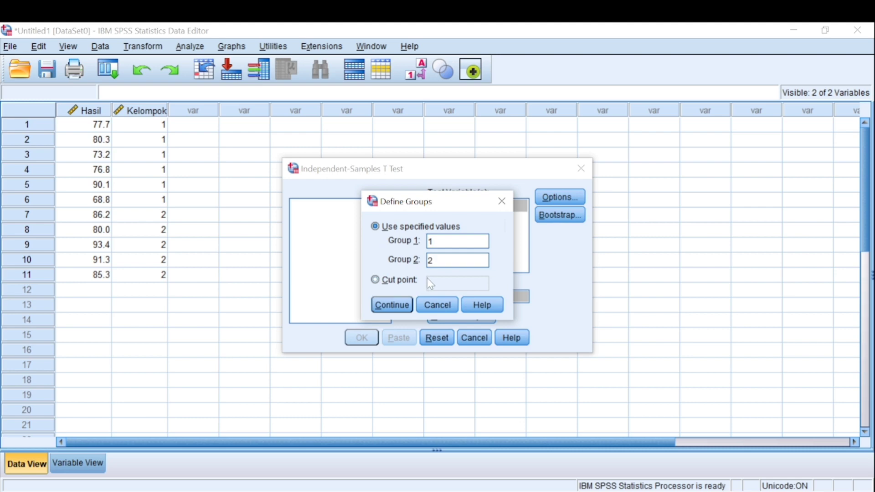
pyautogui.click(402, 308)
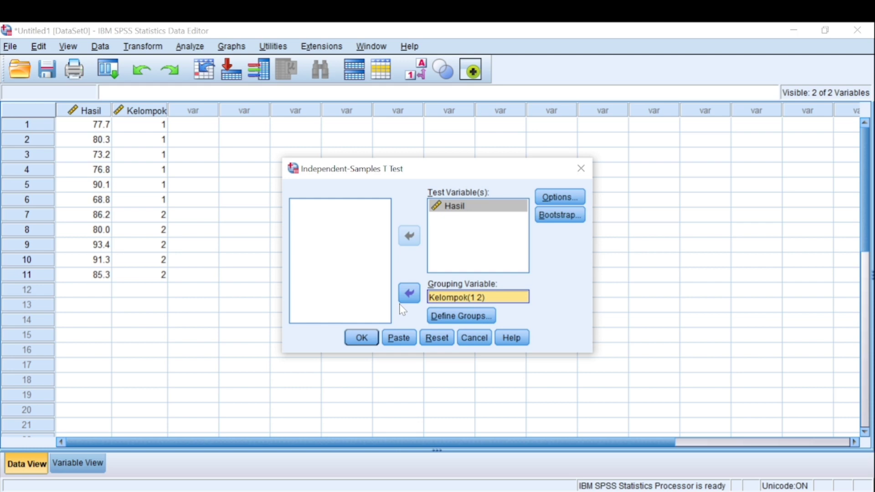
pyautogui.click(361, 337)
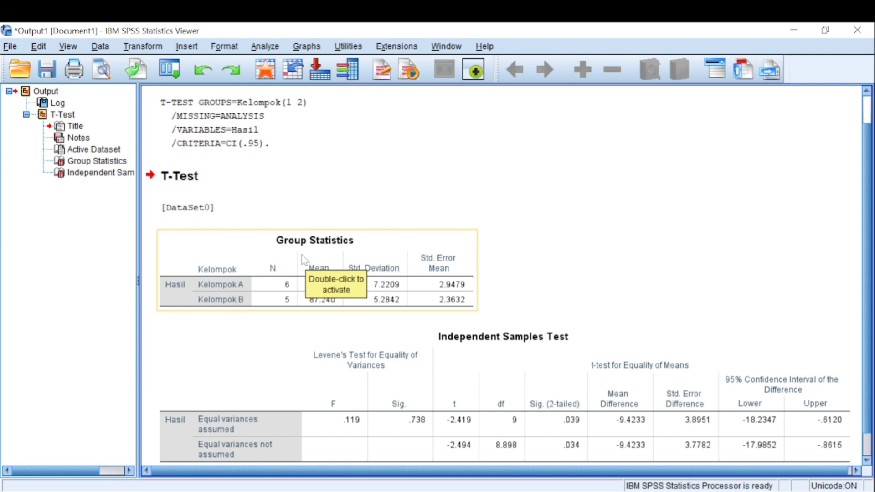
# Examine the Group Statistics and Independent Samples Test tables in the t-test output.
pyautogui.scroll(-1, 479, 338)
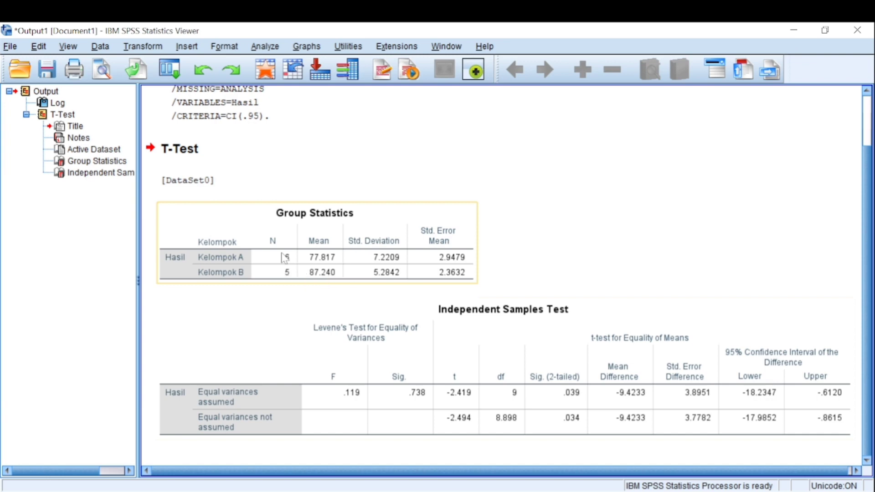
pyautogui.click(364, 345)
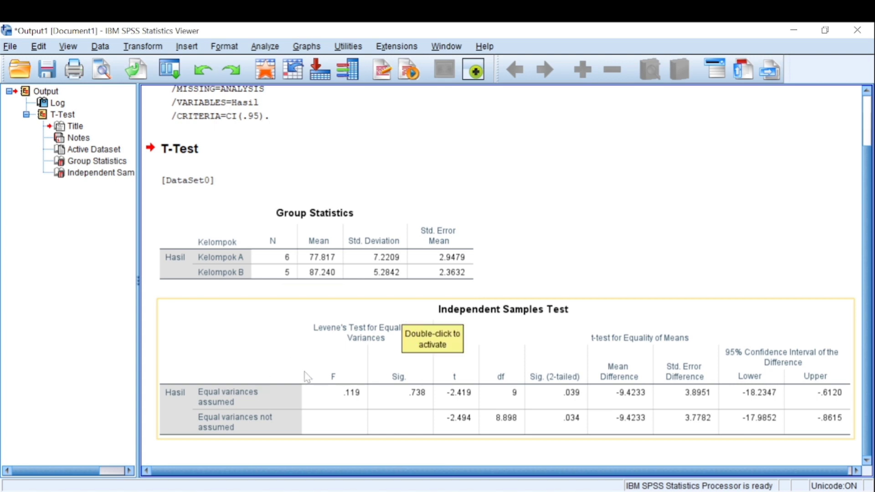
pyautogui.click(604, 268)
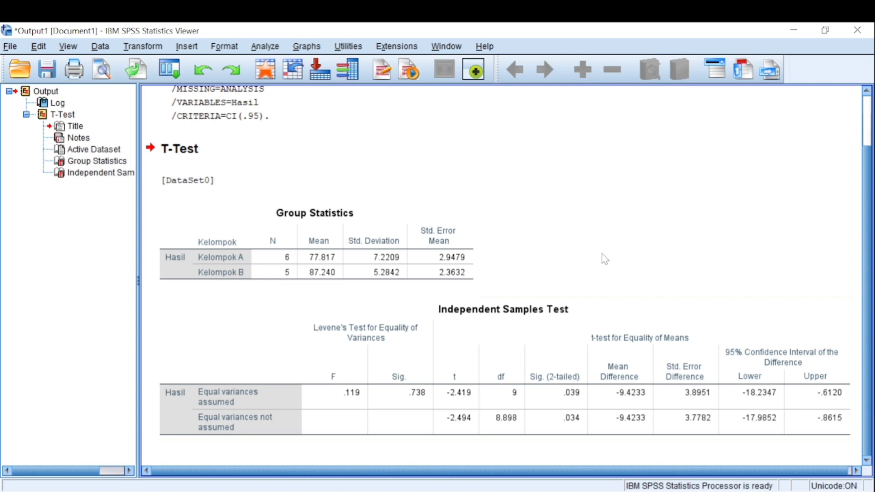
pyautogui.click(626, 312)
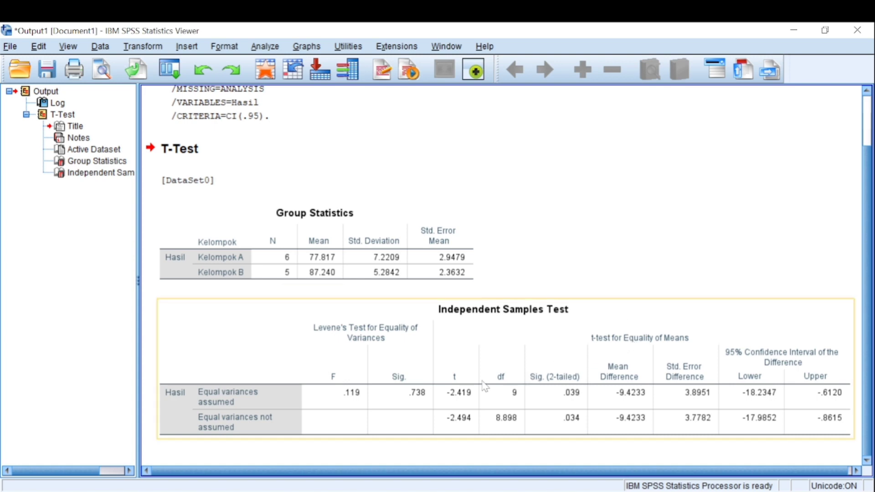